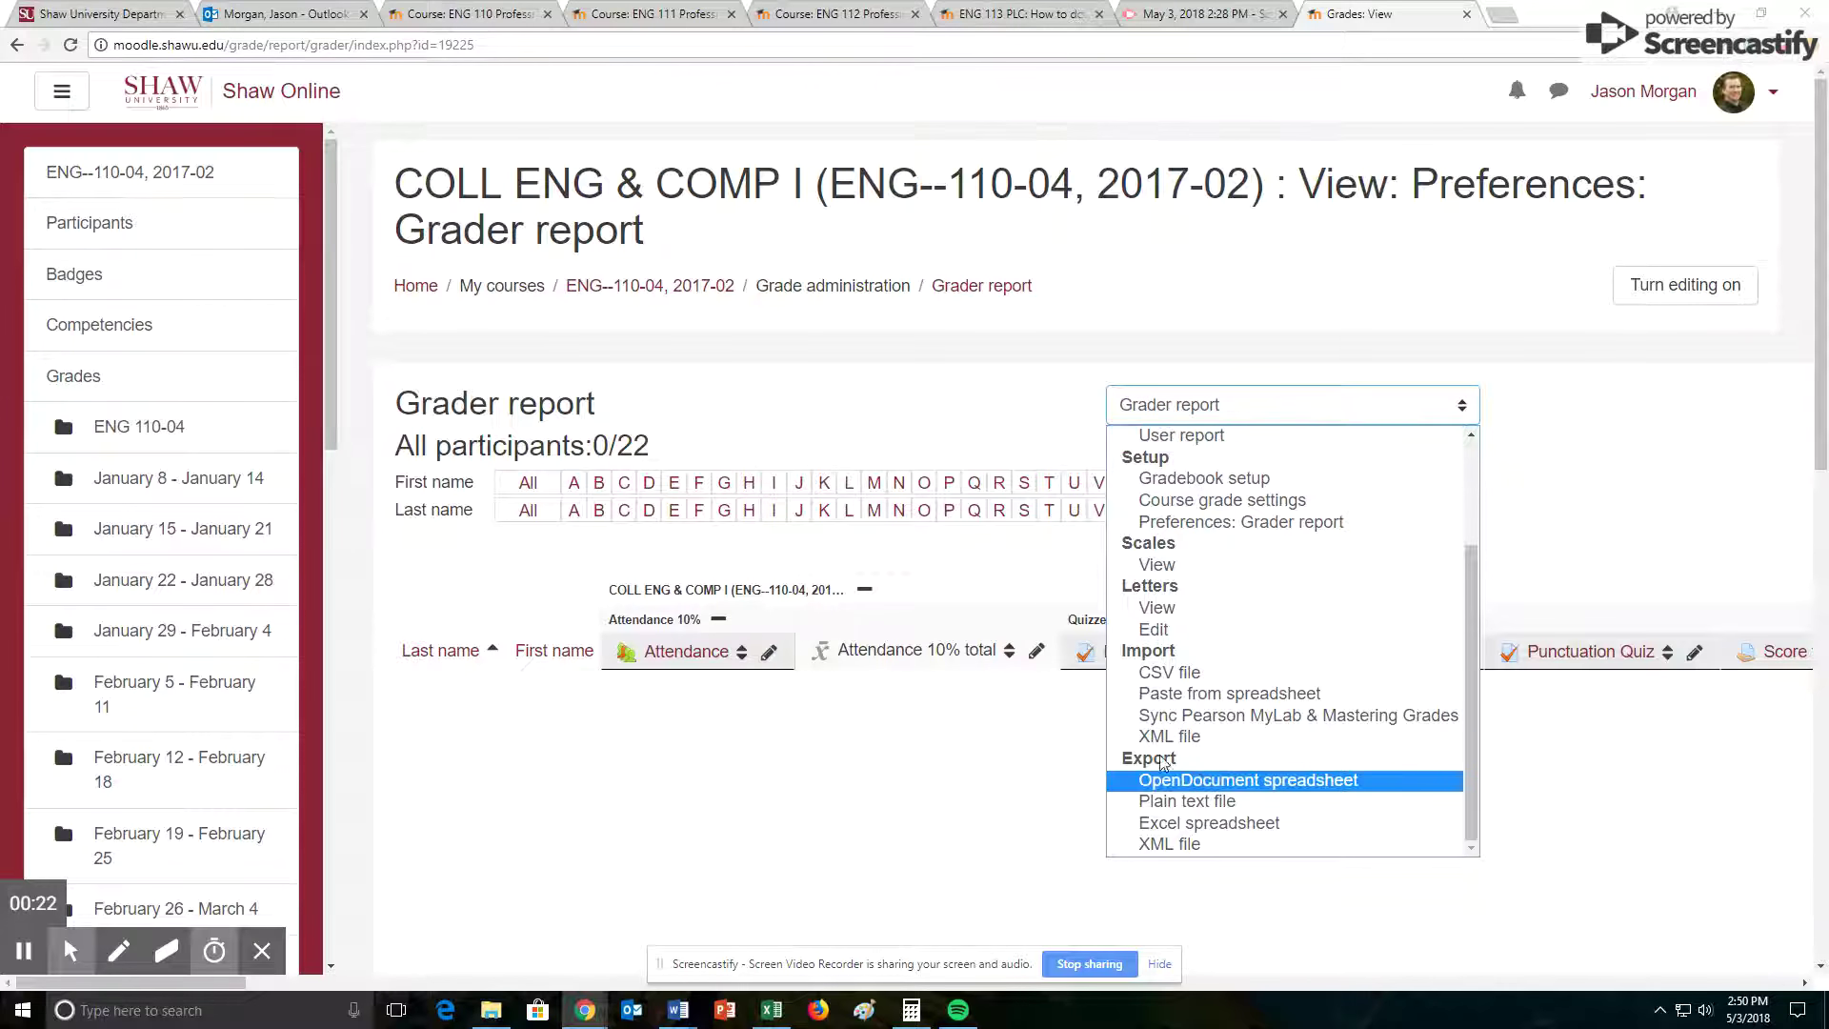
Open the Excel spreadsheet export page for the ENG--110-04 course grades
{"action": "scroll", "coordinate": [1219, 705], "scroll_direction": "up", "scroll_amount": 2}
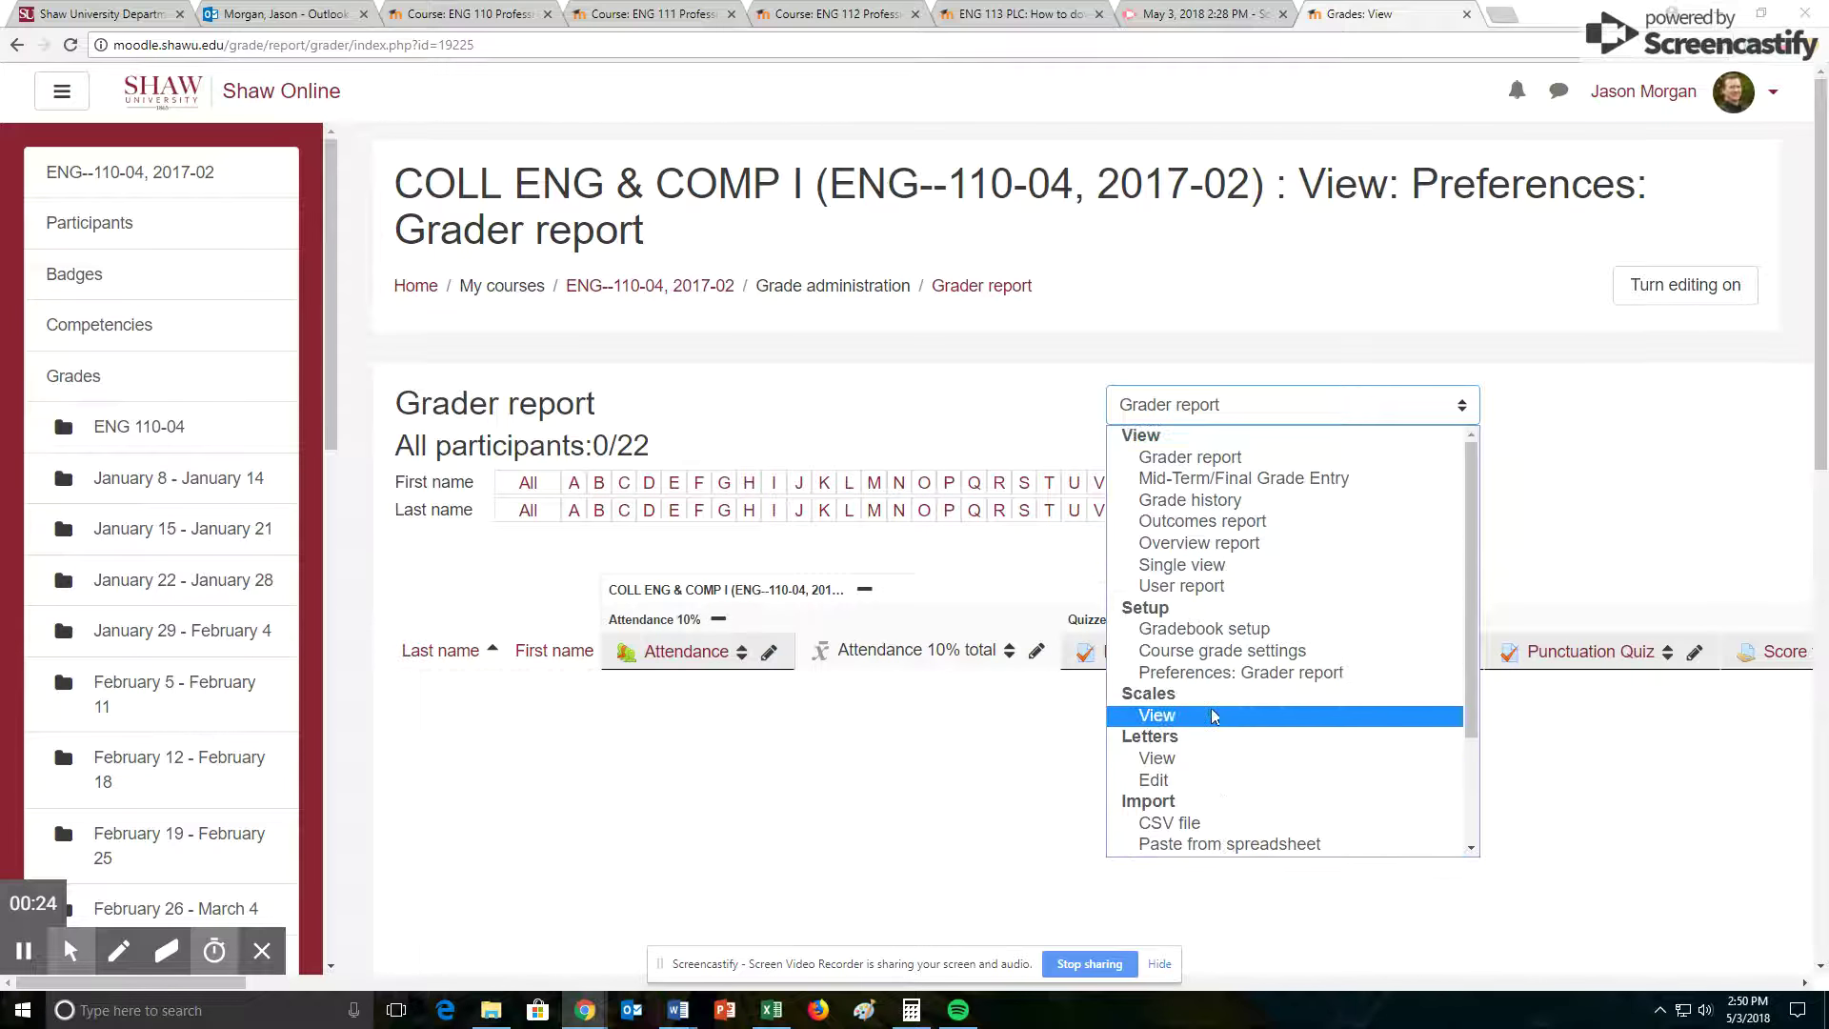
{"action": "scroll", "coordinate": [1215, 658], "scroll_direction": "down", "scroll_amount": 2}
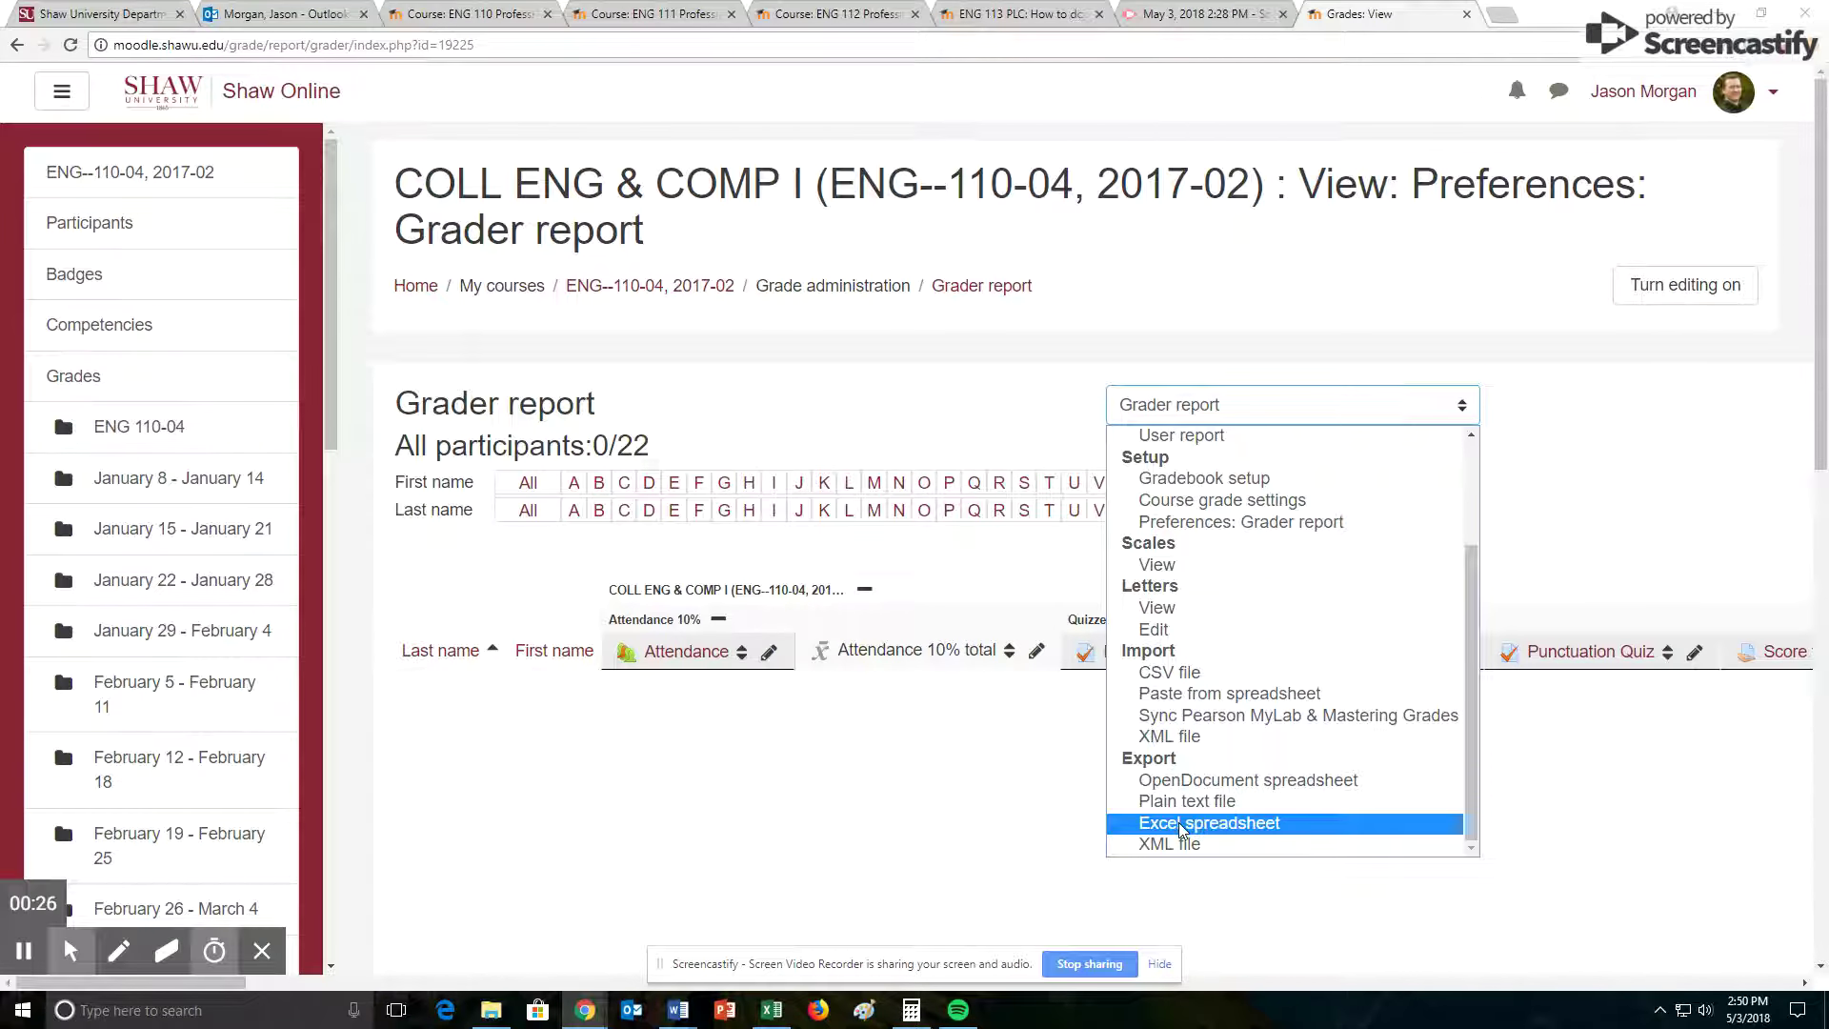
{"action": "left_click", "coordinate": [1212, 823]}
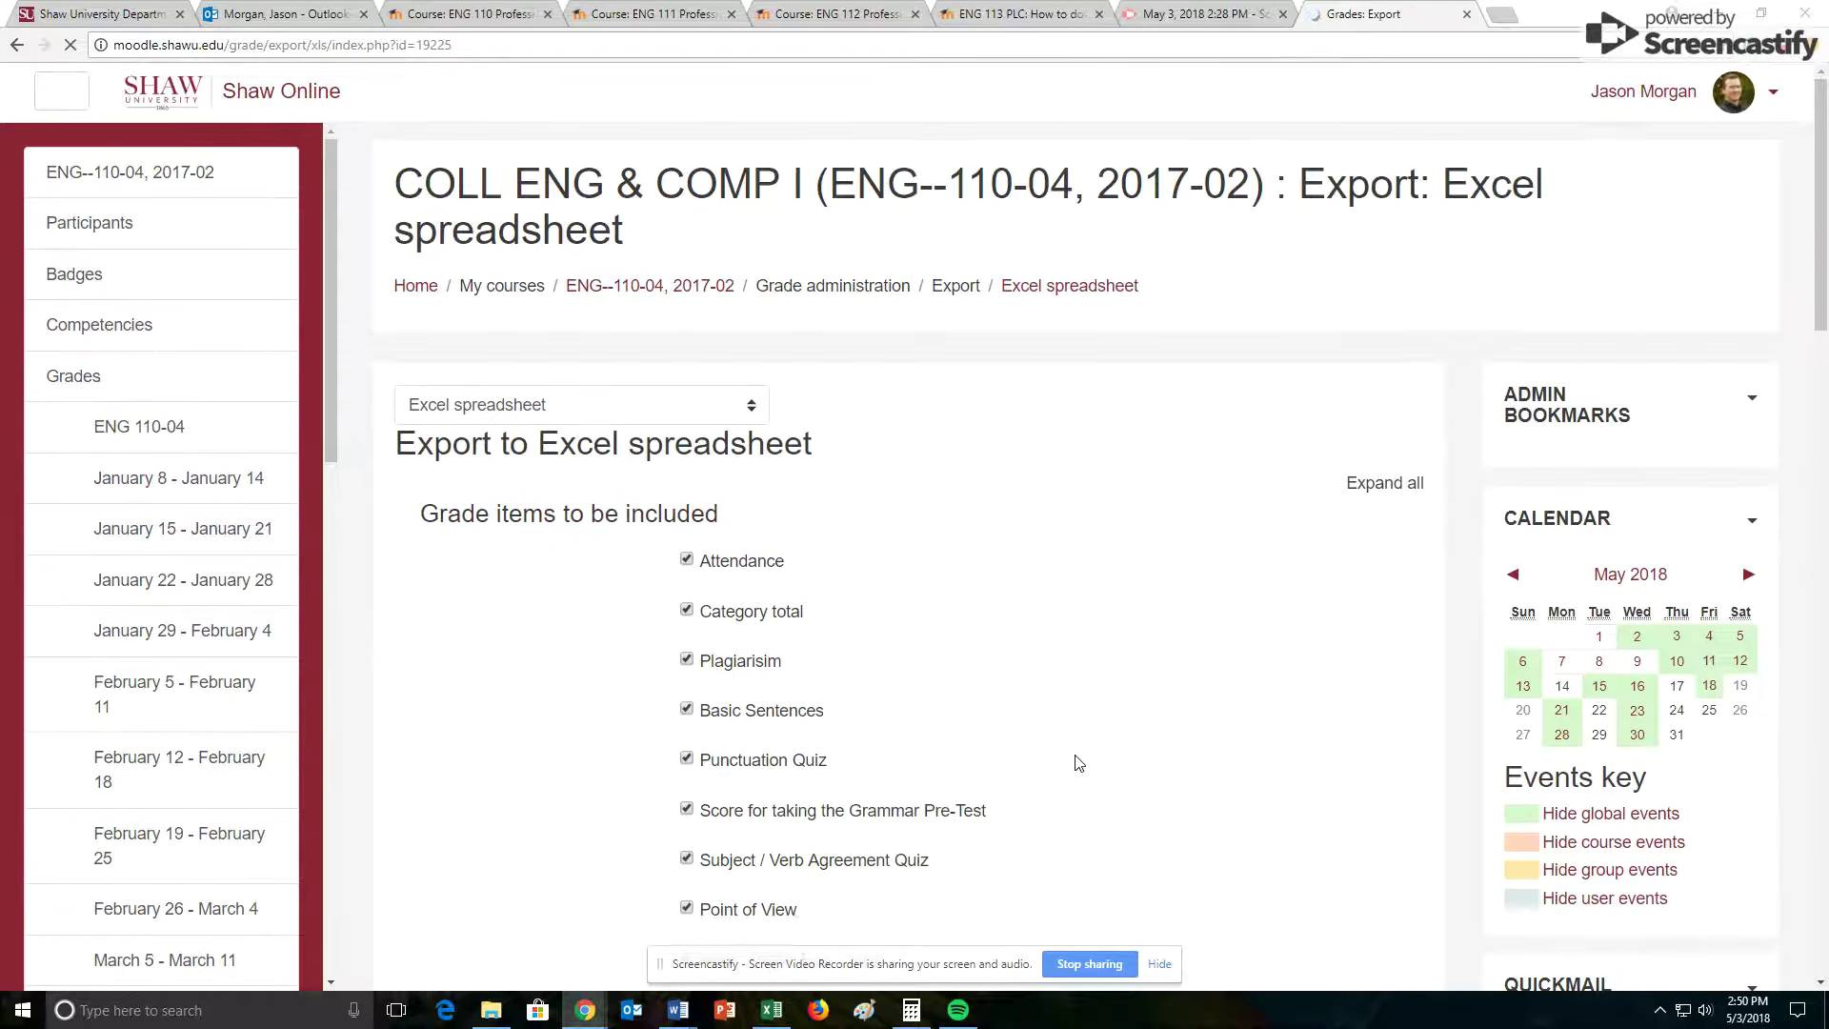
Exclude Textbook (Odigia) and test from the grade items, and download the Excel grade export
{"action": "scroll", "coordinate": [648, 391], "scroll_direction": "down", "scroll_amount": 5}
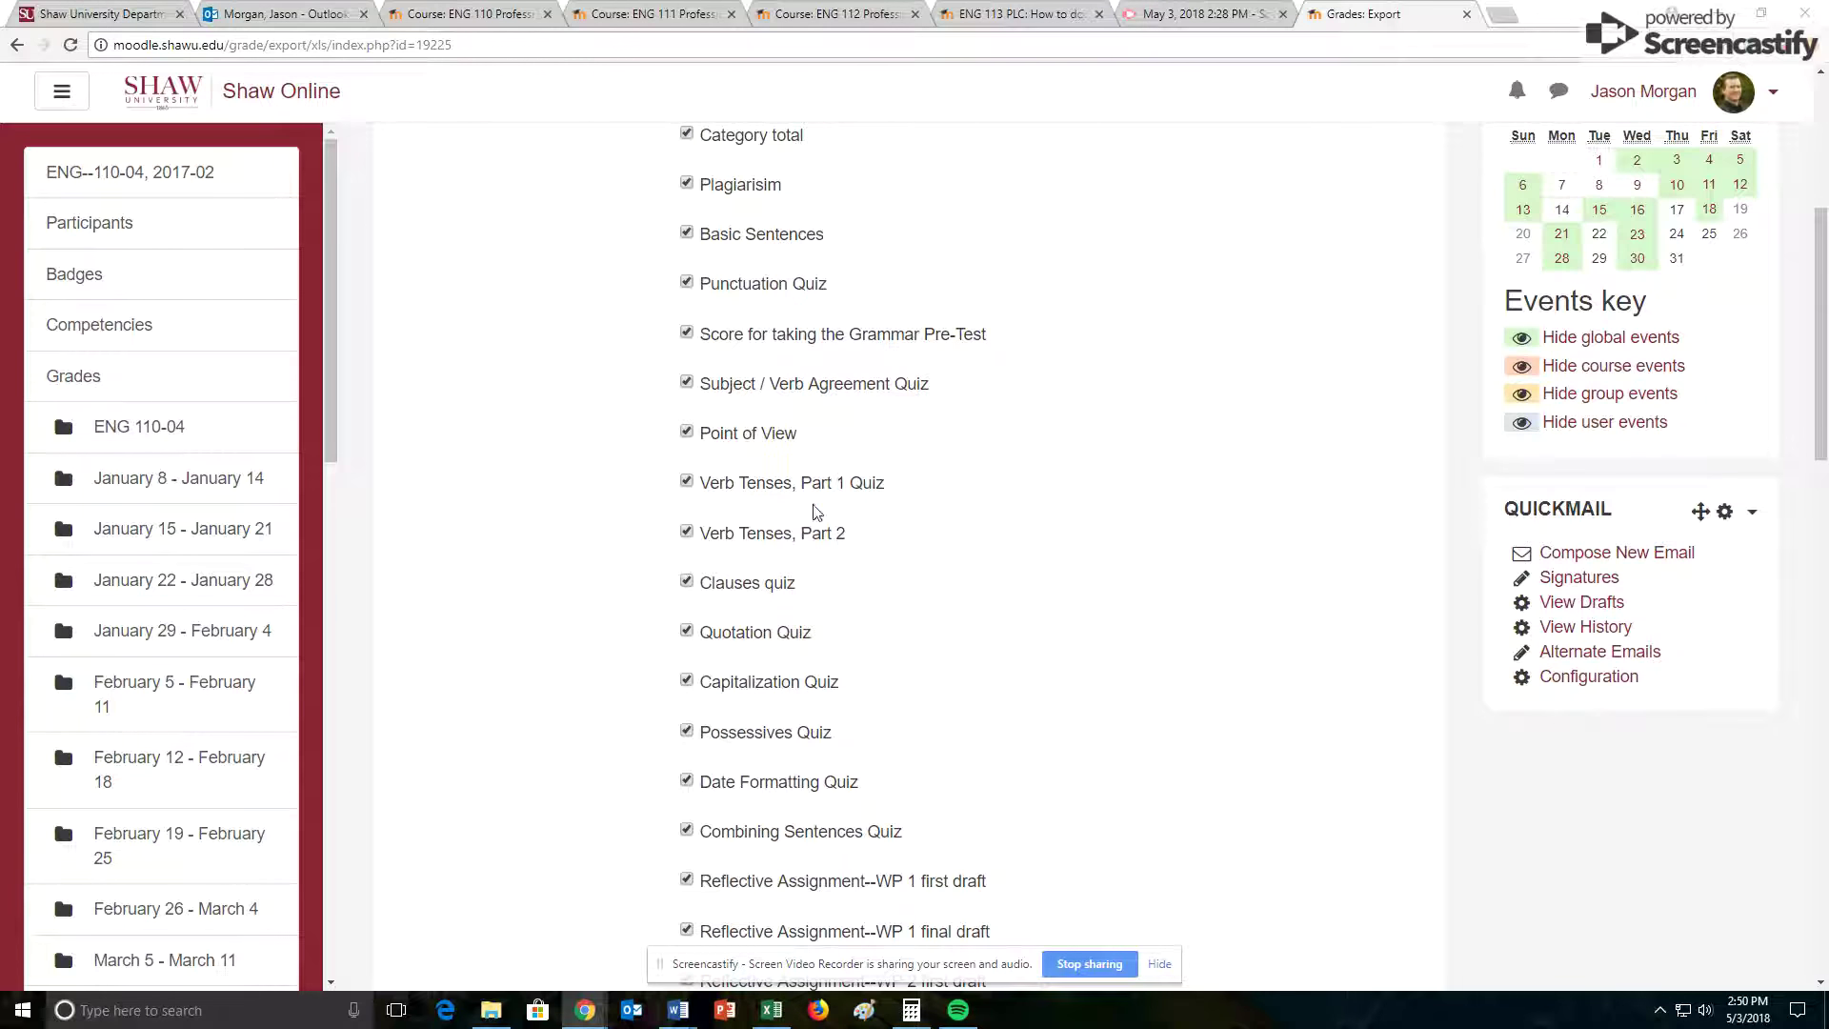
{"action": "scroll", "coordinate": [836, 490], "scroll_direction": "down", "scroll_amount": 13}
{"action": "scroll", "coordinate": [991, 548], "scroll_direction": "down", "scroll_amount": 5}
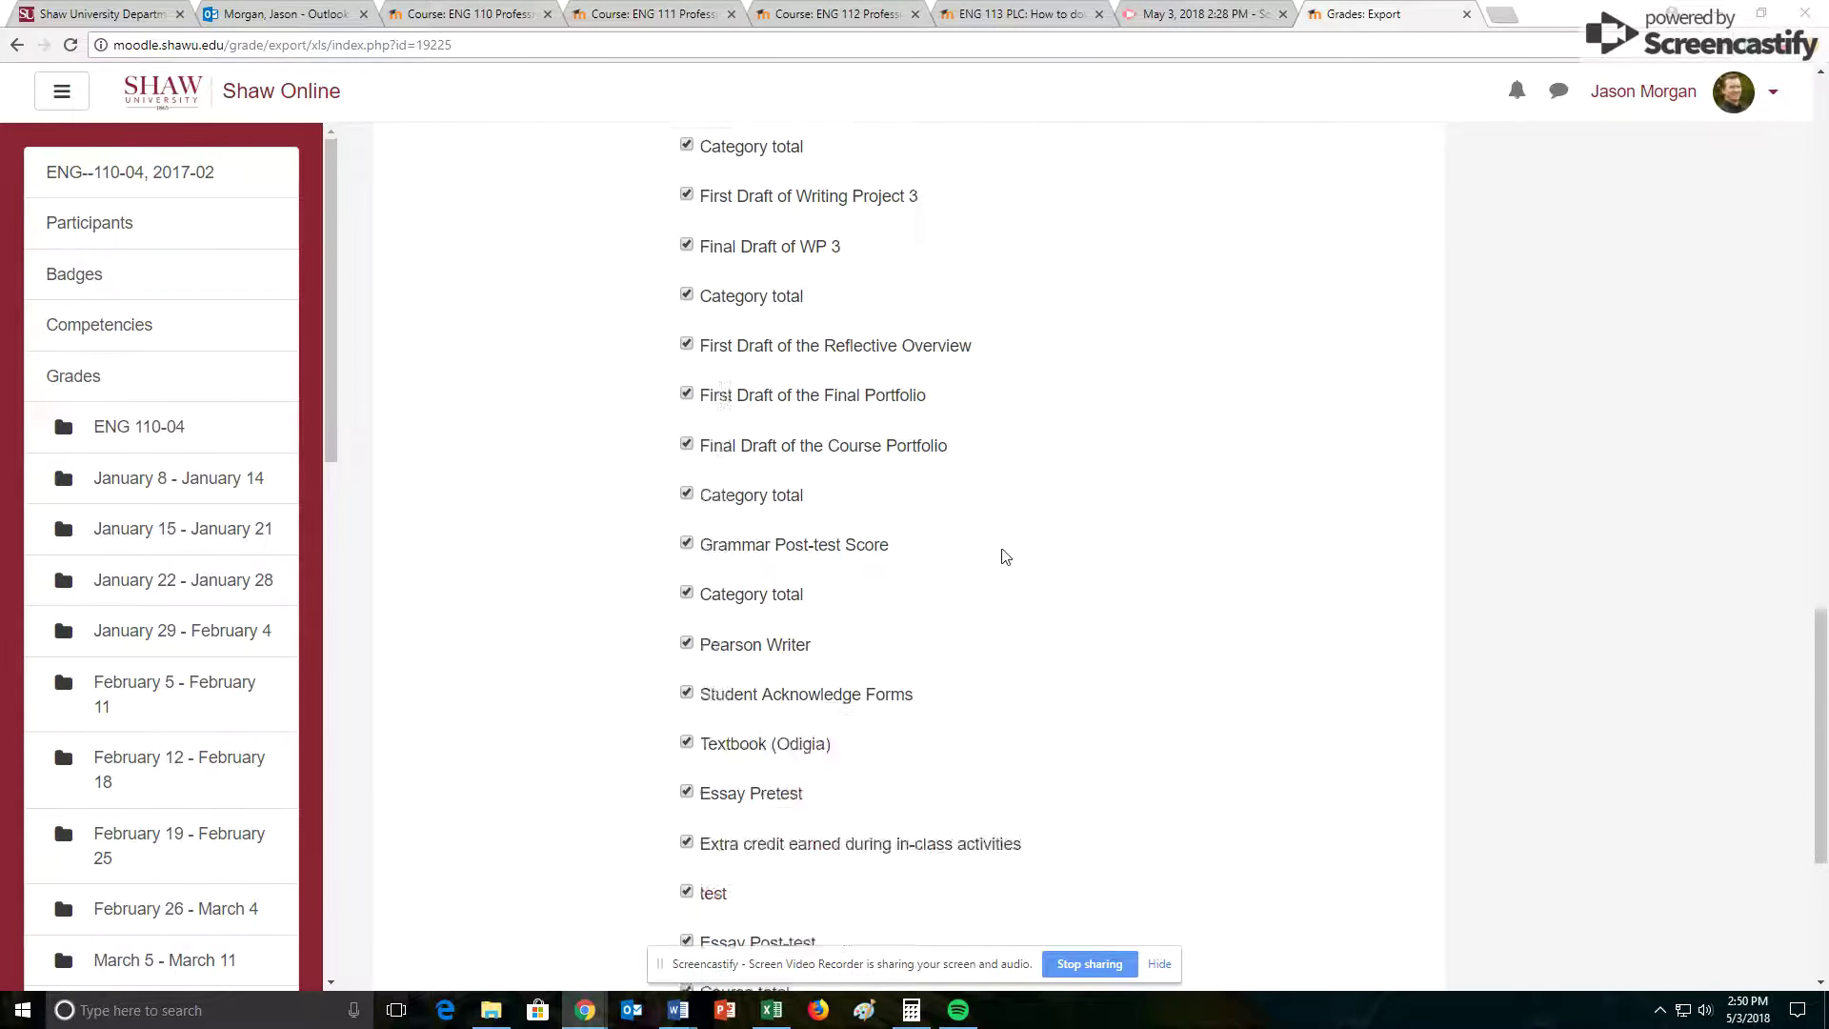
{"action": "scroll", "coordinate": [858, 514], "scroll_direction": "up", "scroll_amount": 5}
{"action": "scroll", "coordinate": [693, 478], "scroll_direction": "down", "scroll_amount": 4}
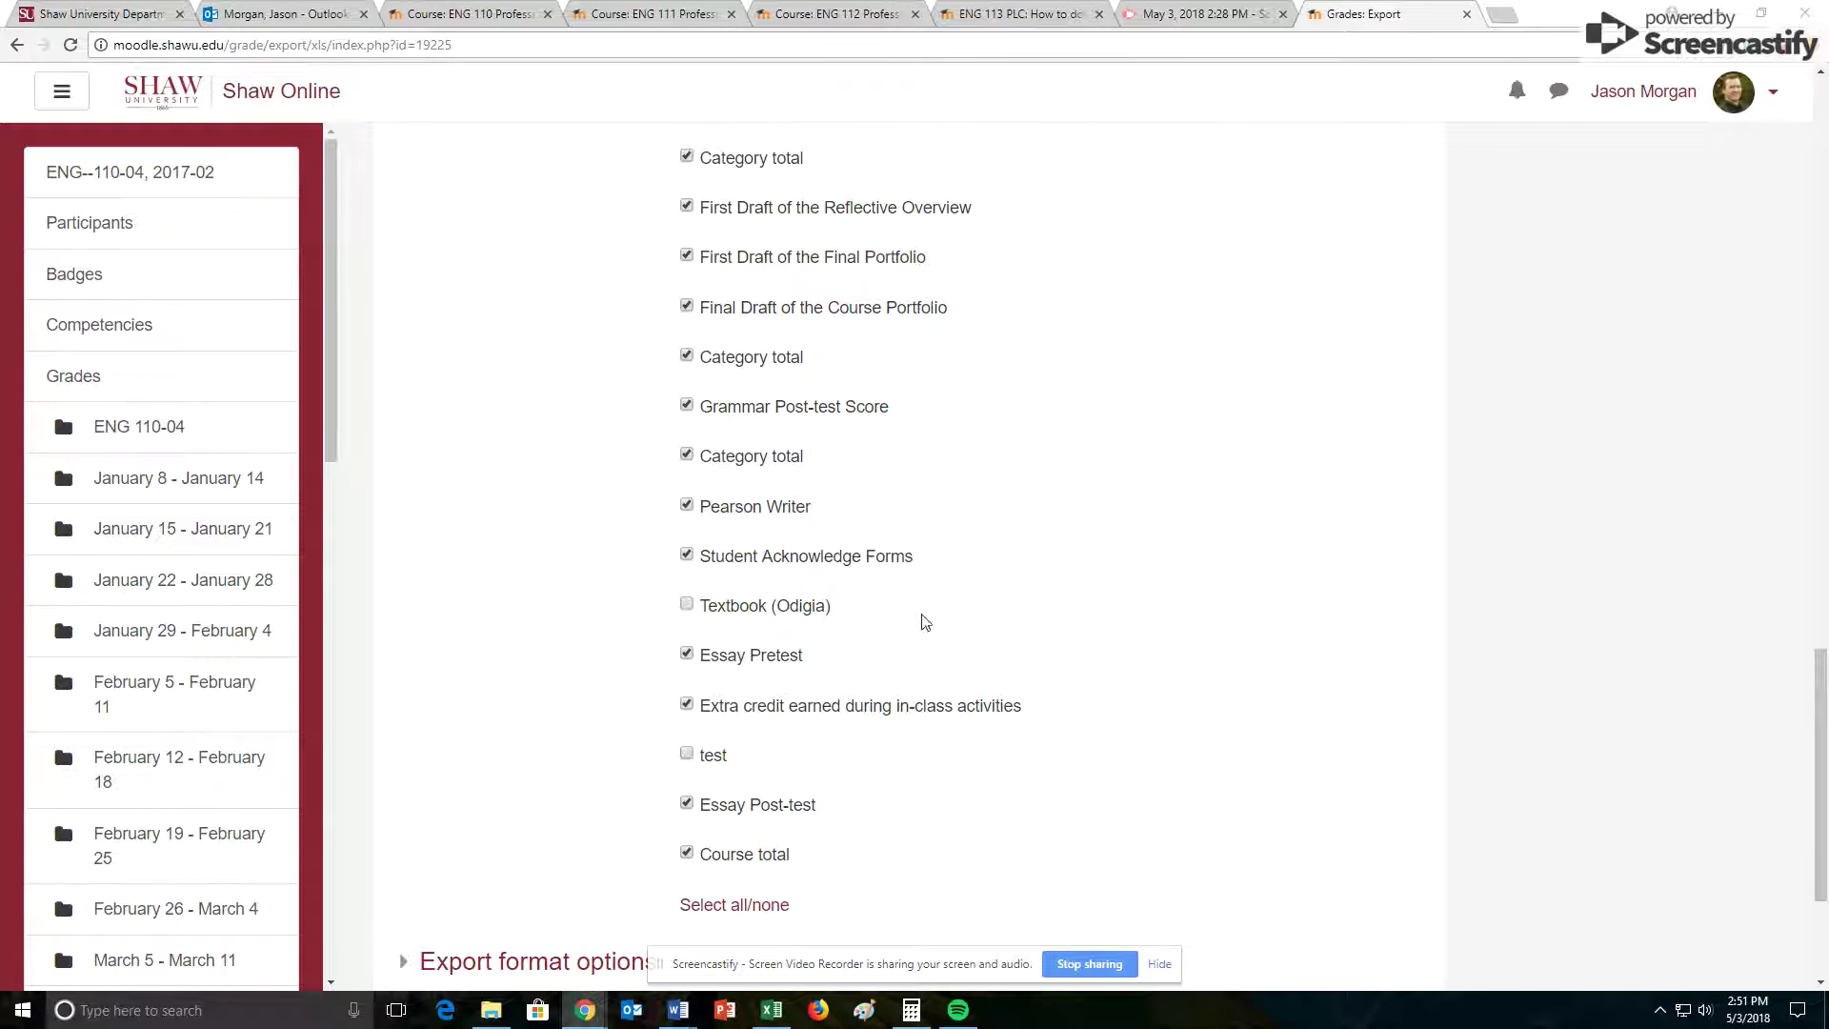
{"action": "scroll", "coordinate": [886, 649], "scroll_direction": "down", "scroll_amount": 3}
{"action": "left_click", "coordinate": [676, 747]}
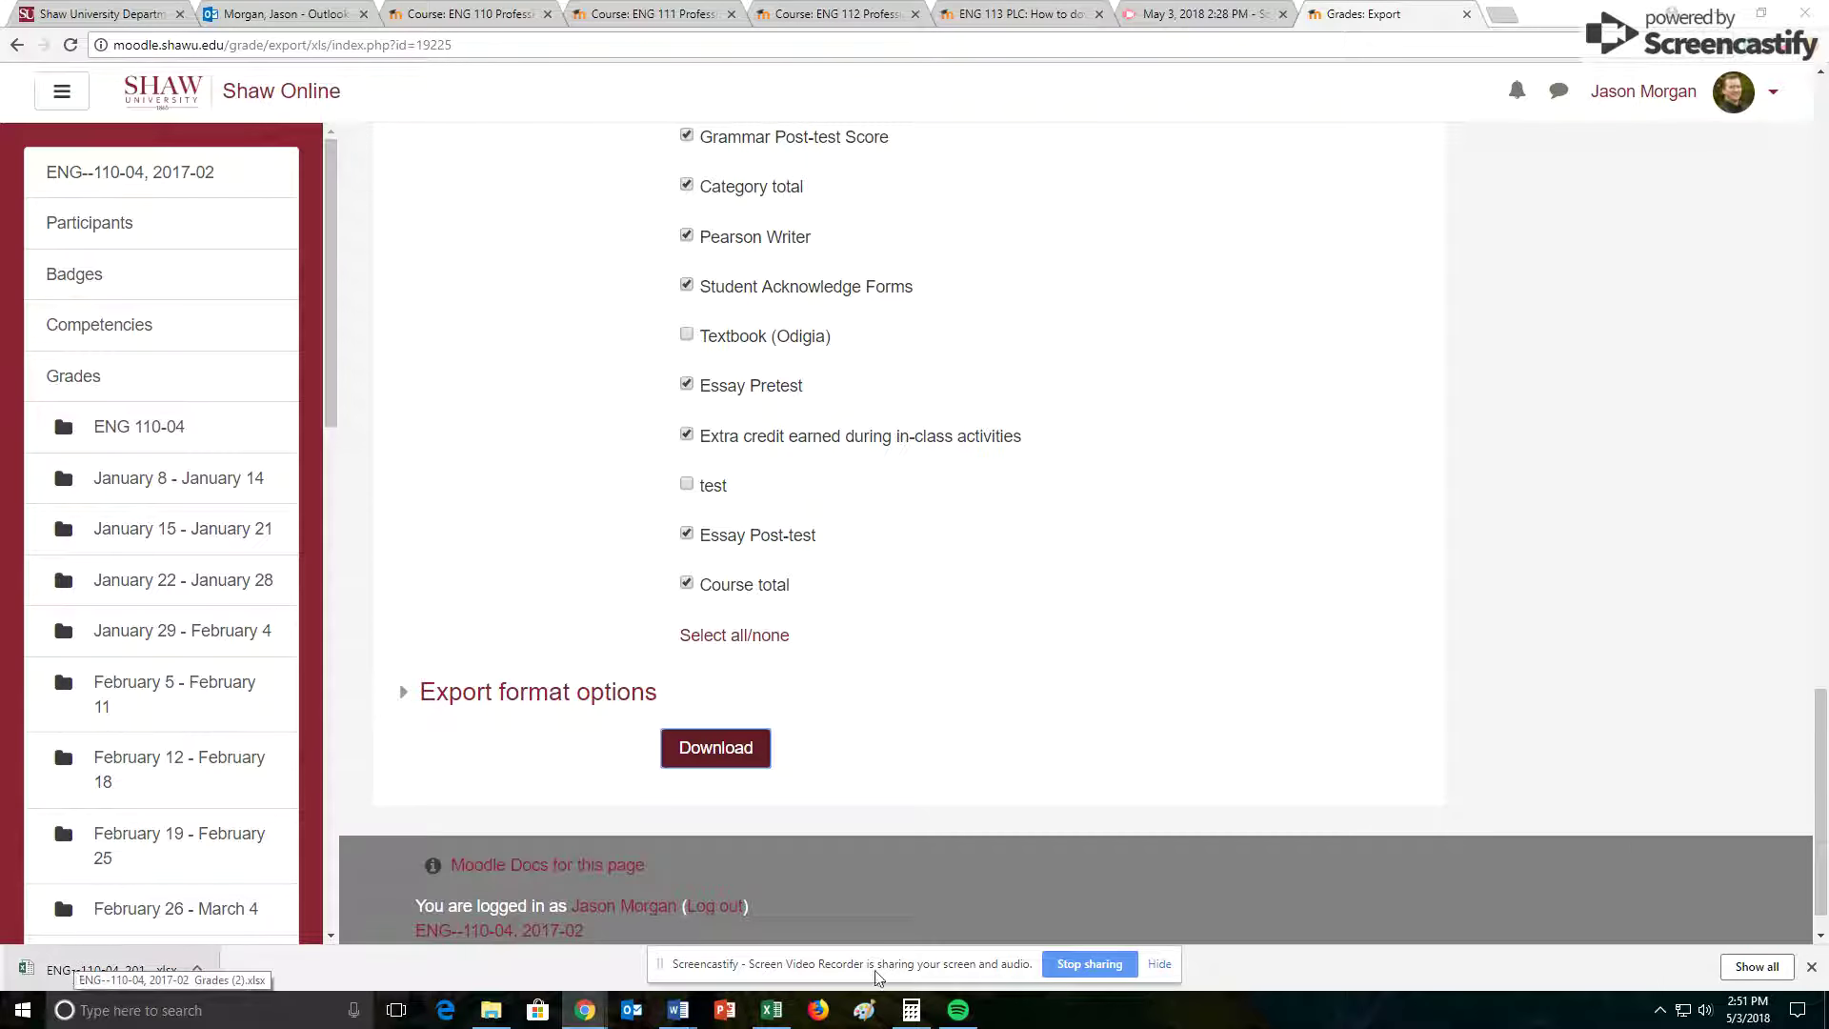
{"action": "left_click", "coordinate": [1811, 967]}
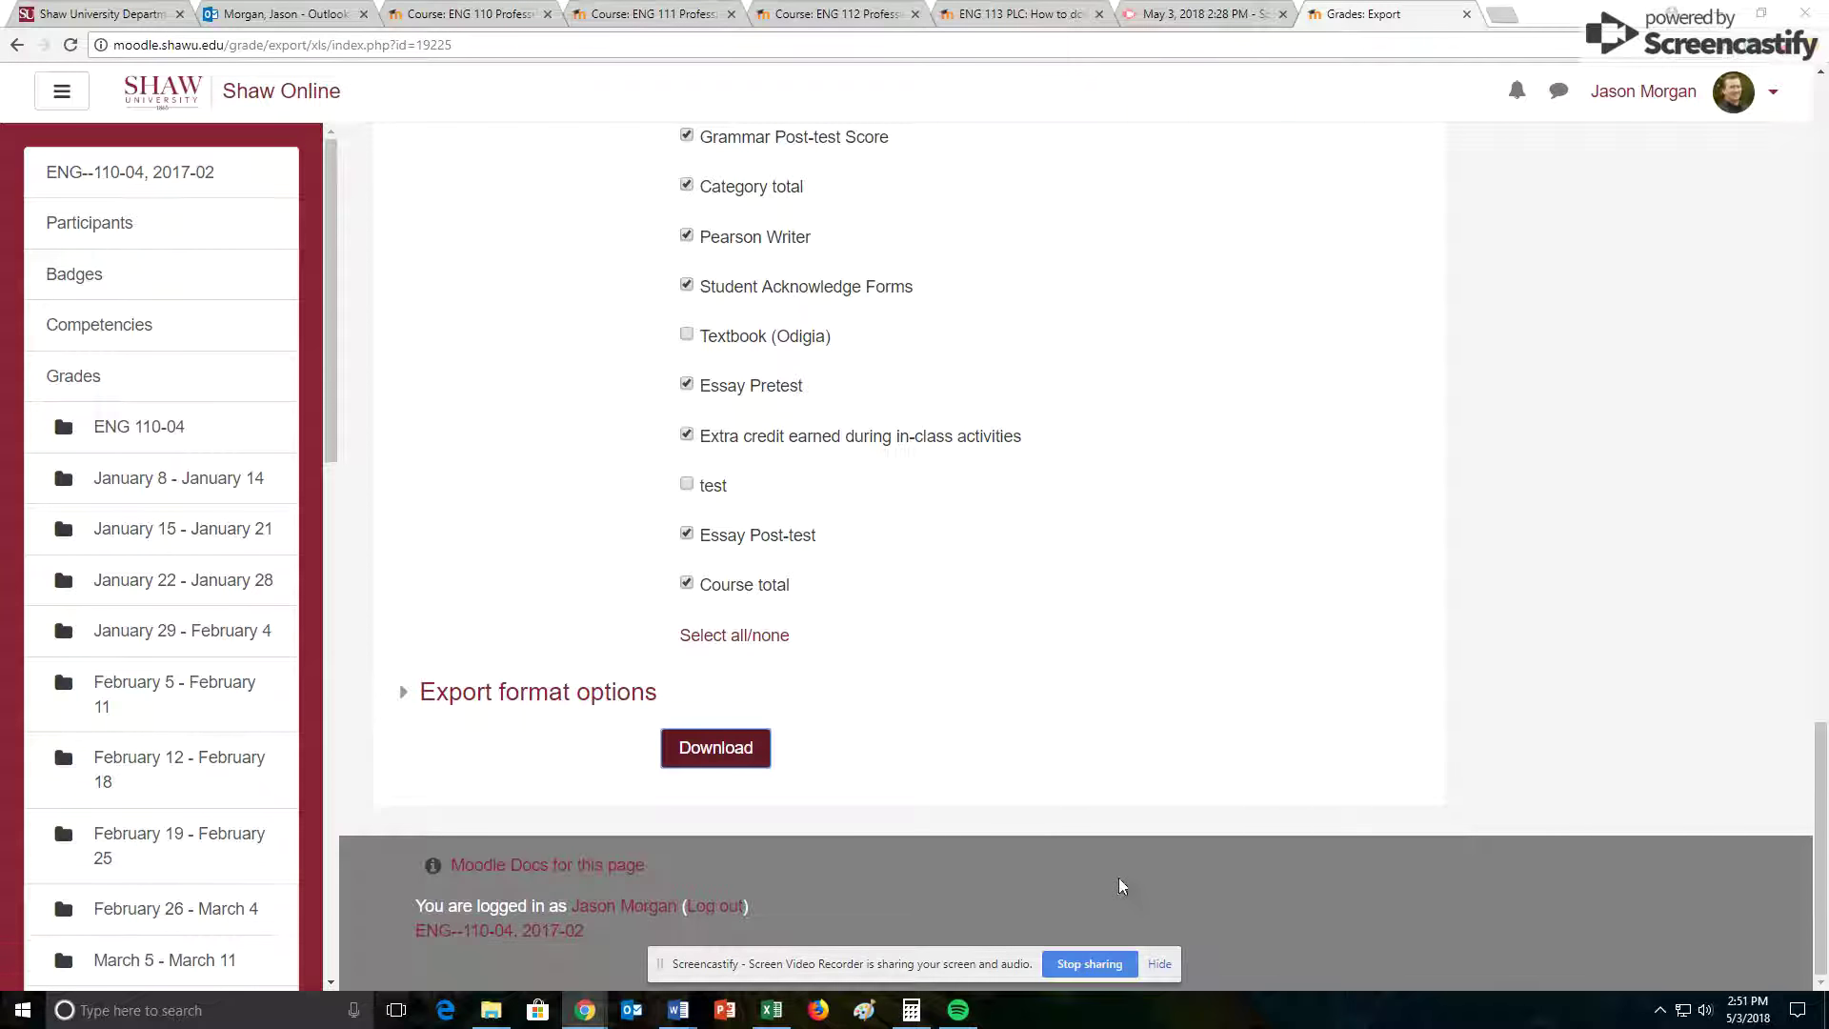
Switch to the grades workbook in Excel and copy the First name and Last name columns A and B
{"action": "left_click", "coordinate": [772, 1010]}
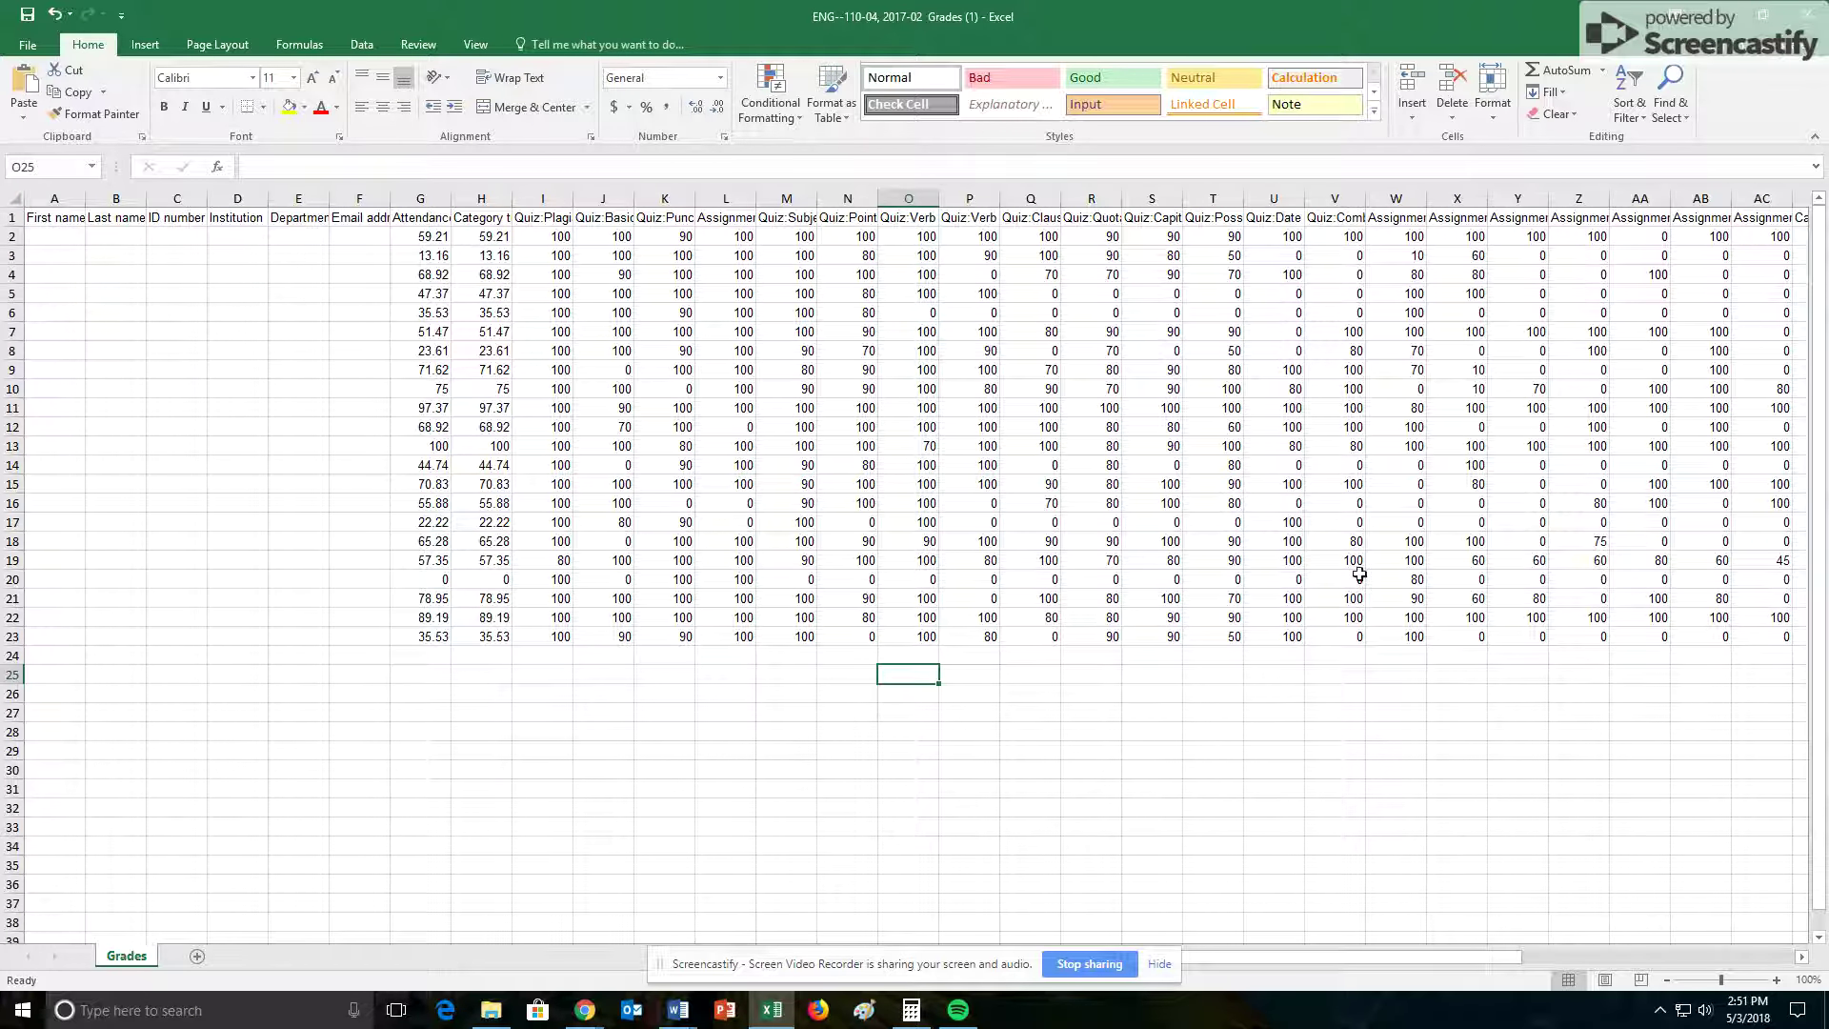
{"action": "left_click_drag", "start_coordinate": [1275, 955], "coordinate": [1610, 940]}
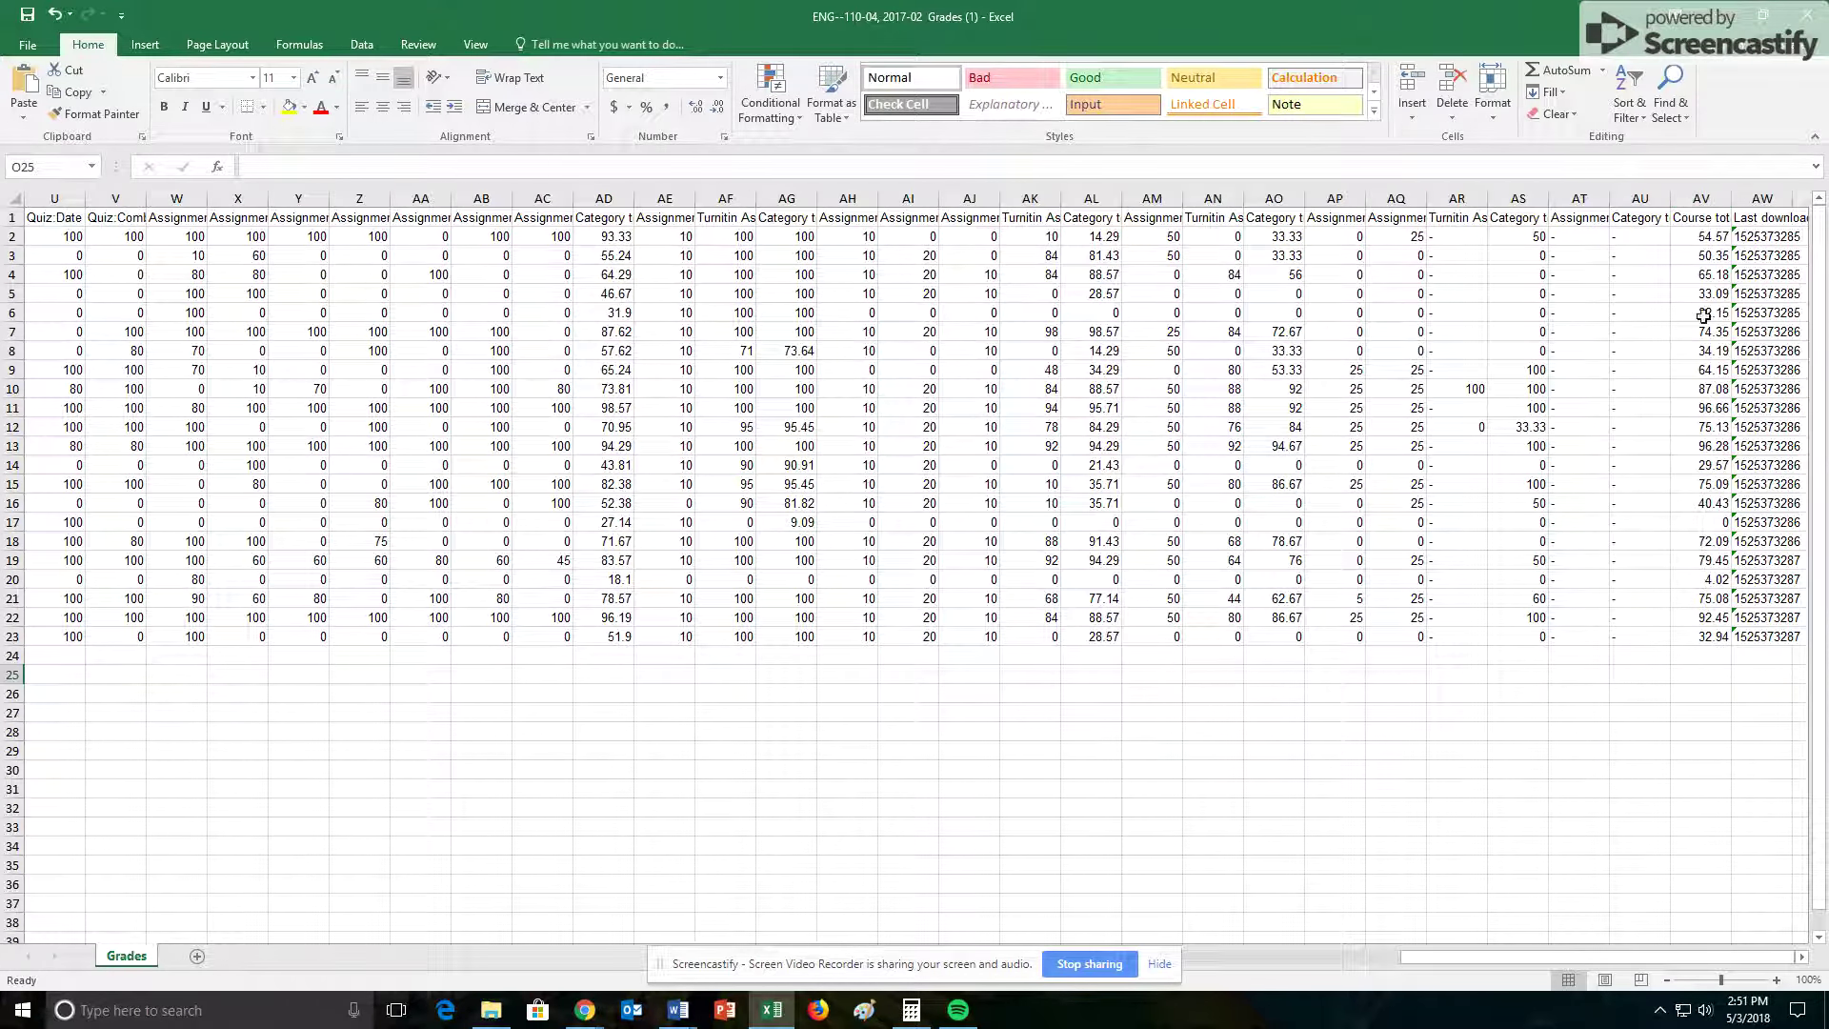
{"action": "left_click_drag", "start_coordinate": [1596, 951], "coordinate": [1317, 955]}
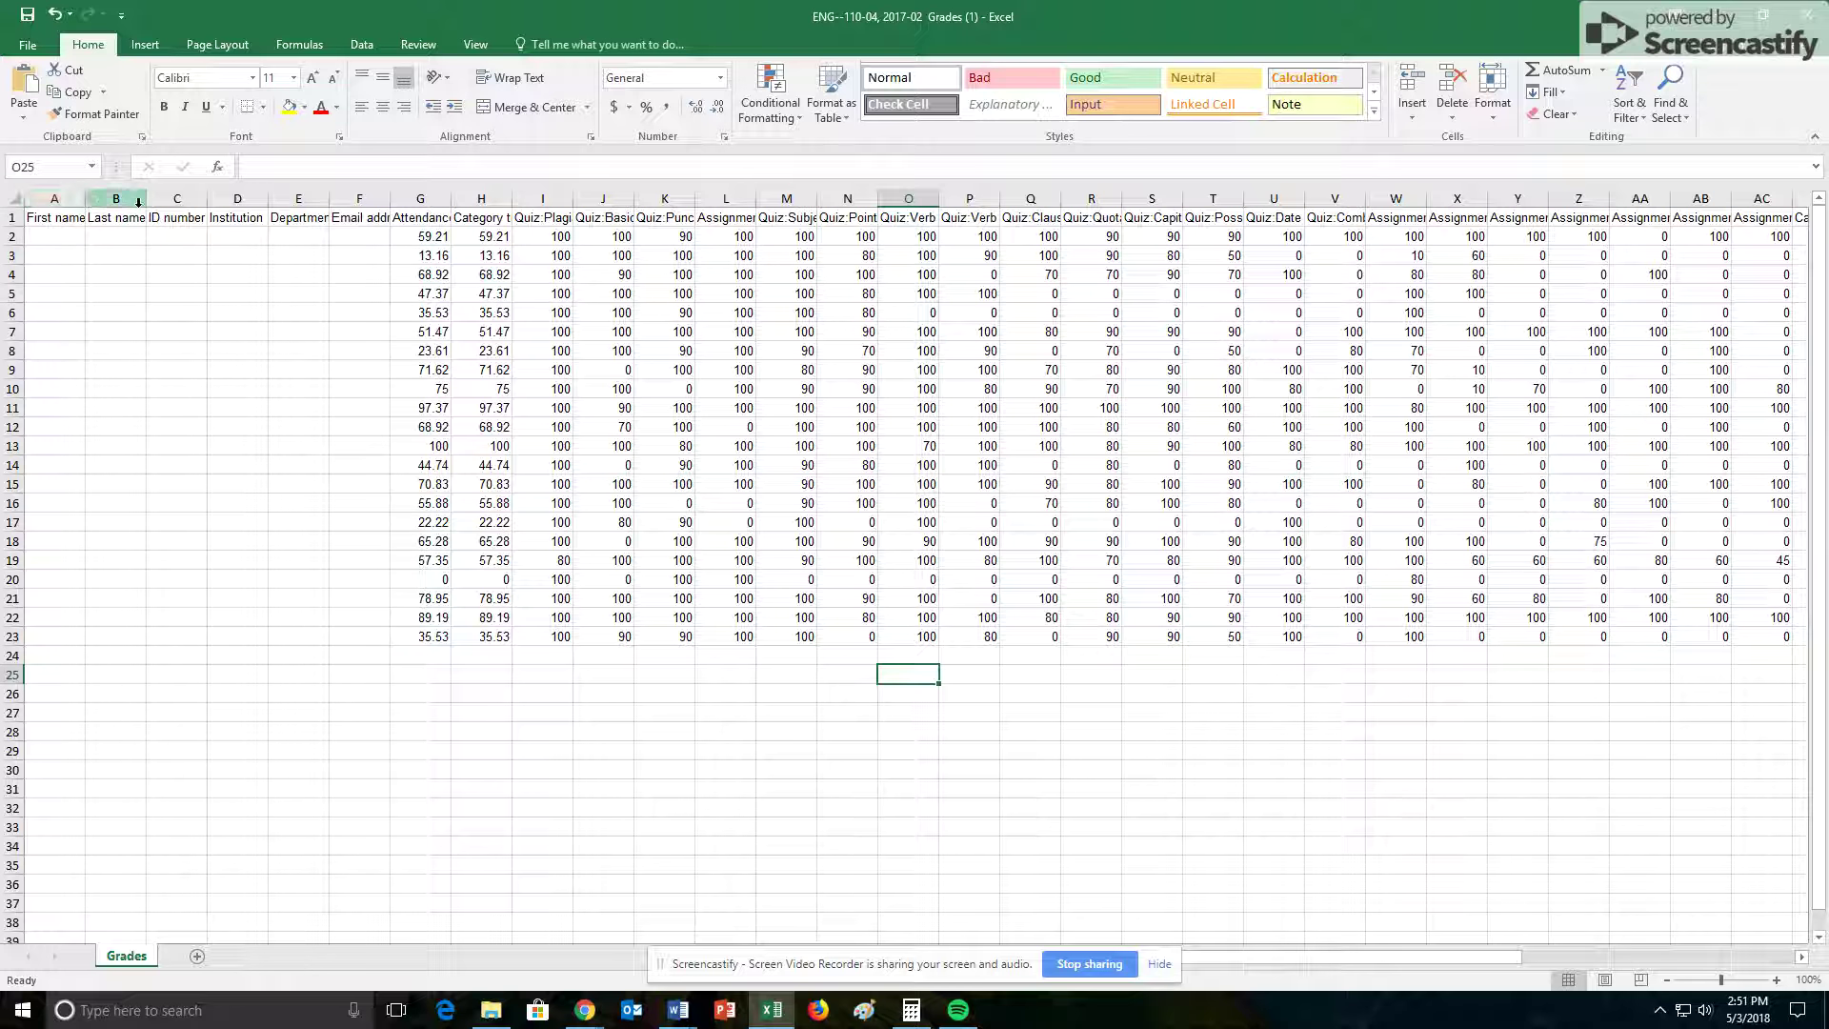
{"action": "left_click_drag", "start_coordinate": [46, 197], "coordinate": [114, 197]}
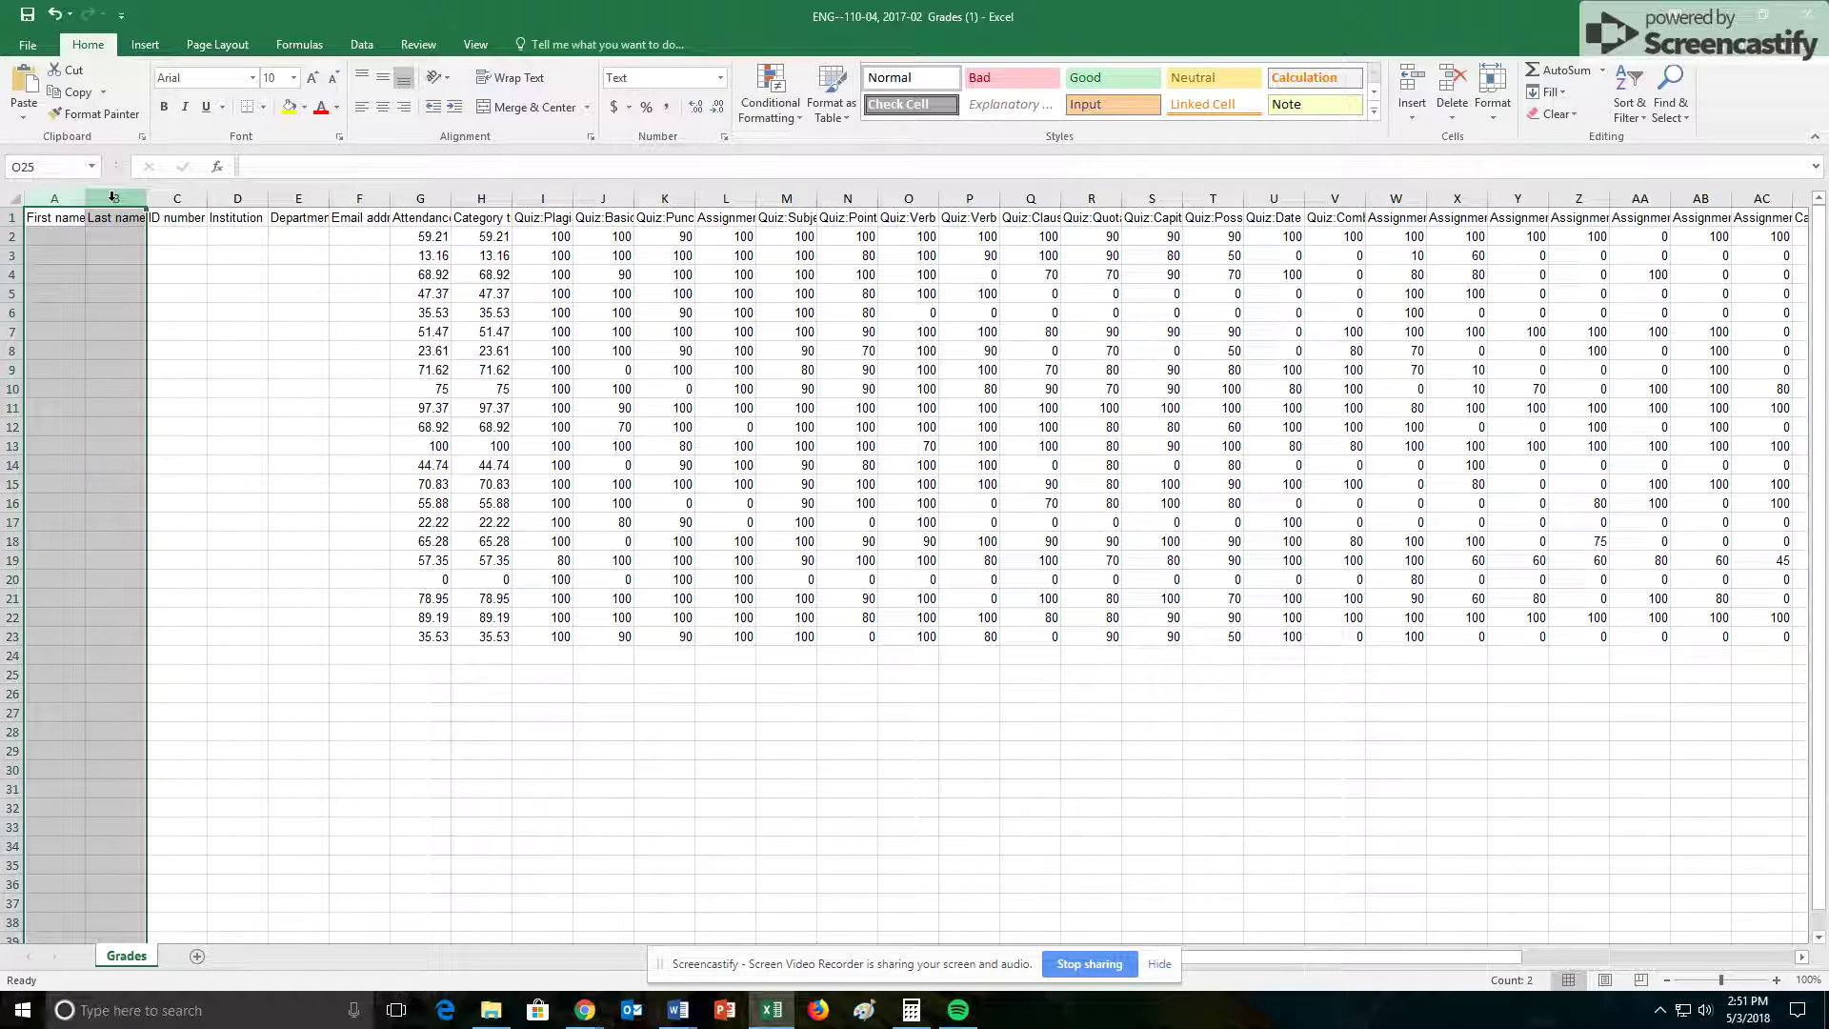
{"action": "right_click", "coordinate": [114, 197]}
{"action": "left_click", "coordinate": [150, 235]}
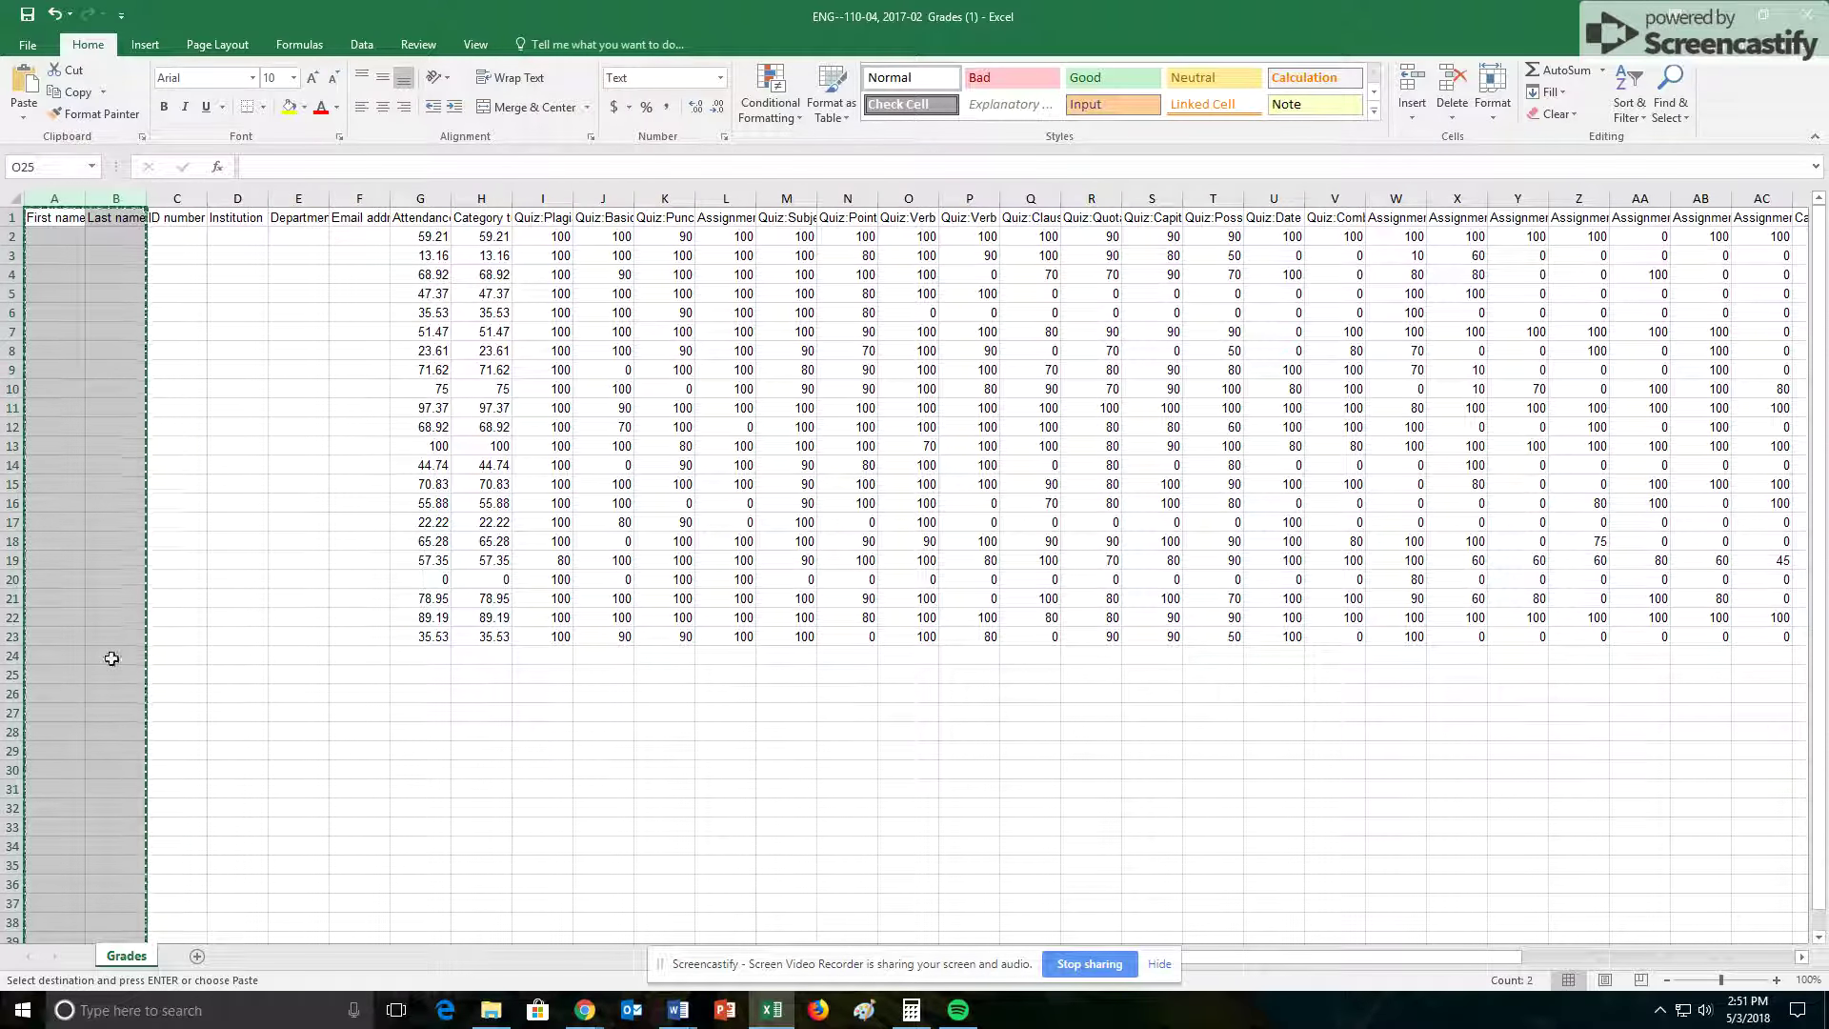
Paste the copied name columns after the Course total column, starting at column AW and replacing its contents
{"action": "left_click_drag", "start_coordinate": [1473, 957], "coordinate": [1782, 877]}
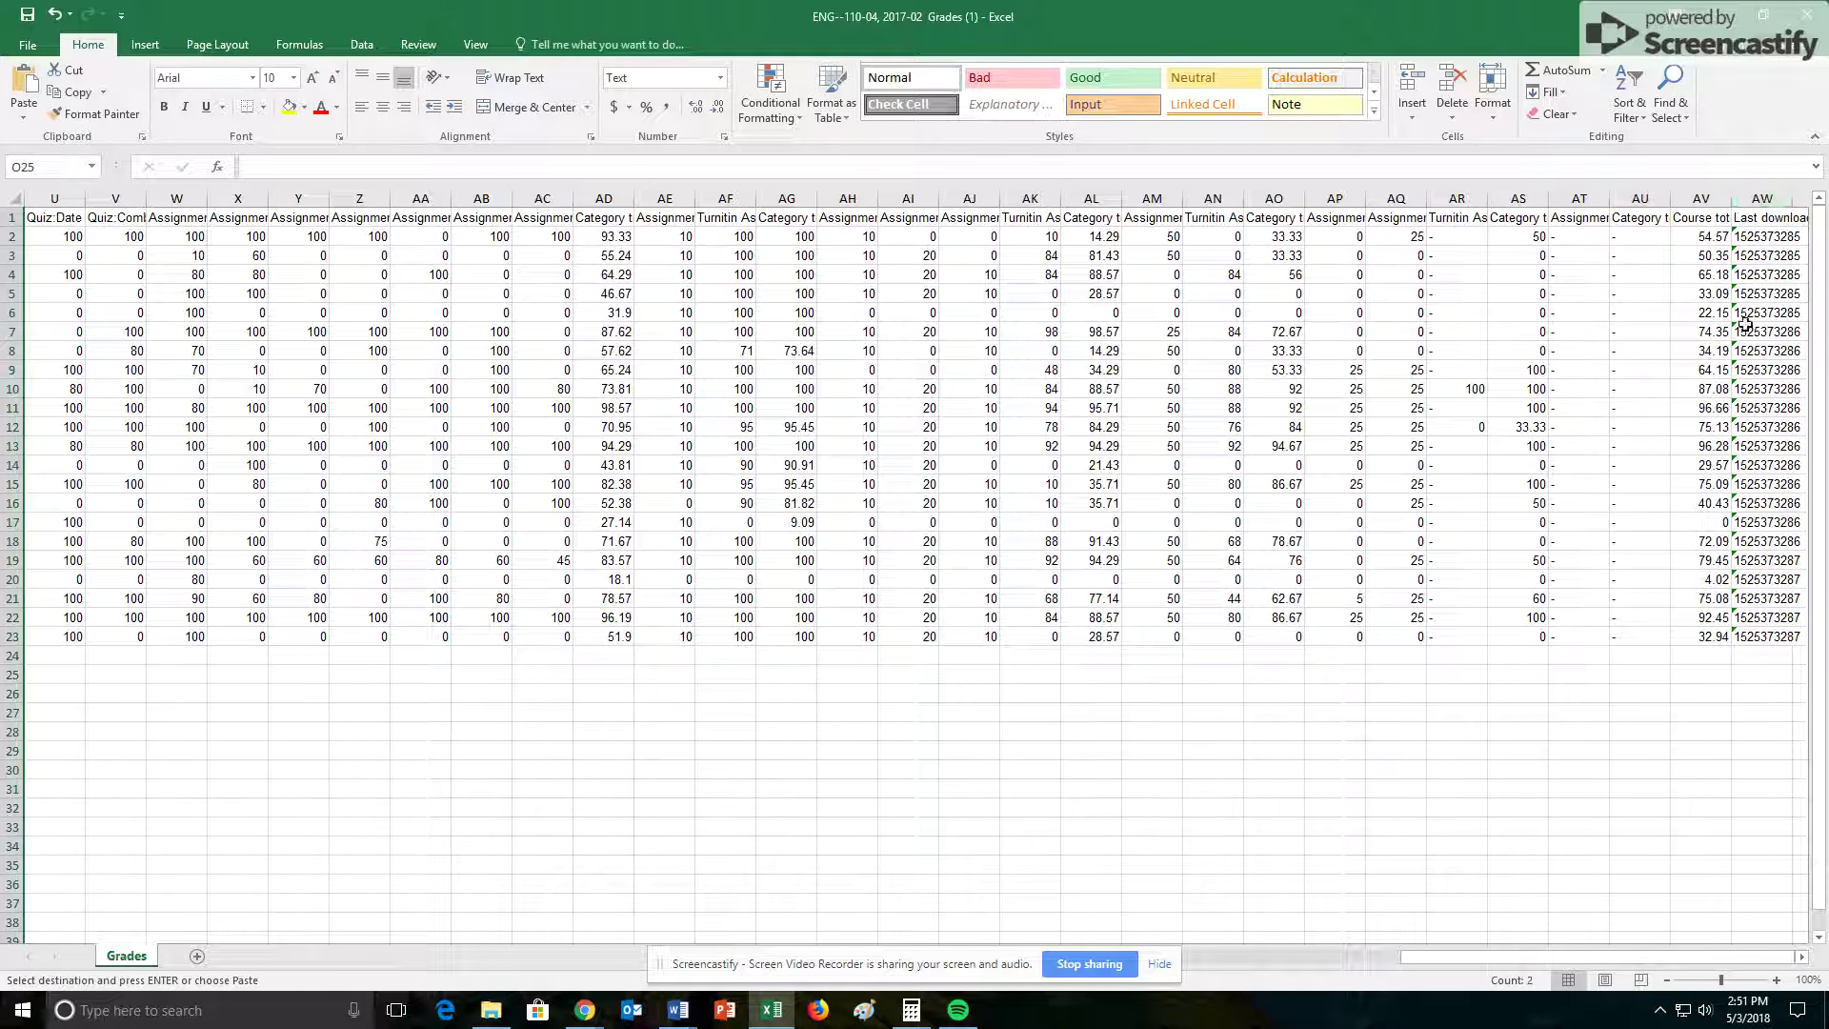
{"action": "left_click", "coordinate": [1760, 198]}
{"action": "right_click", "coordinate": [1758, 198]}
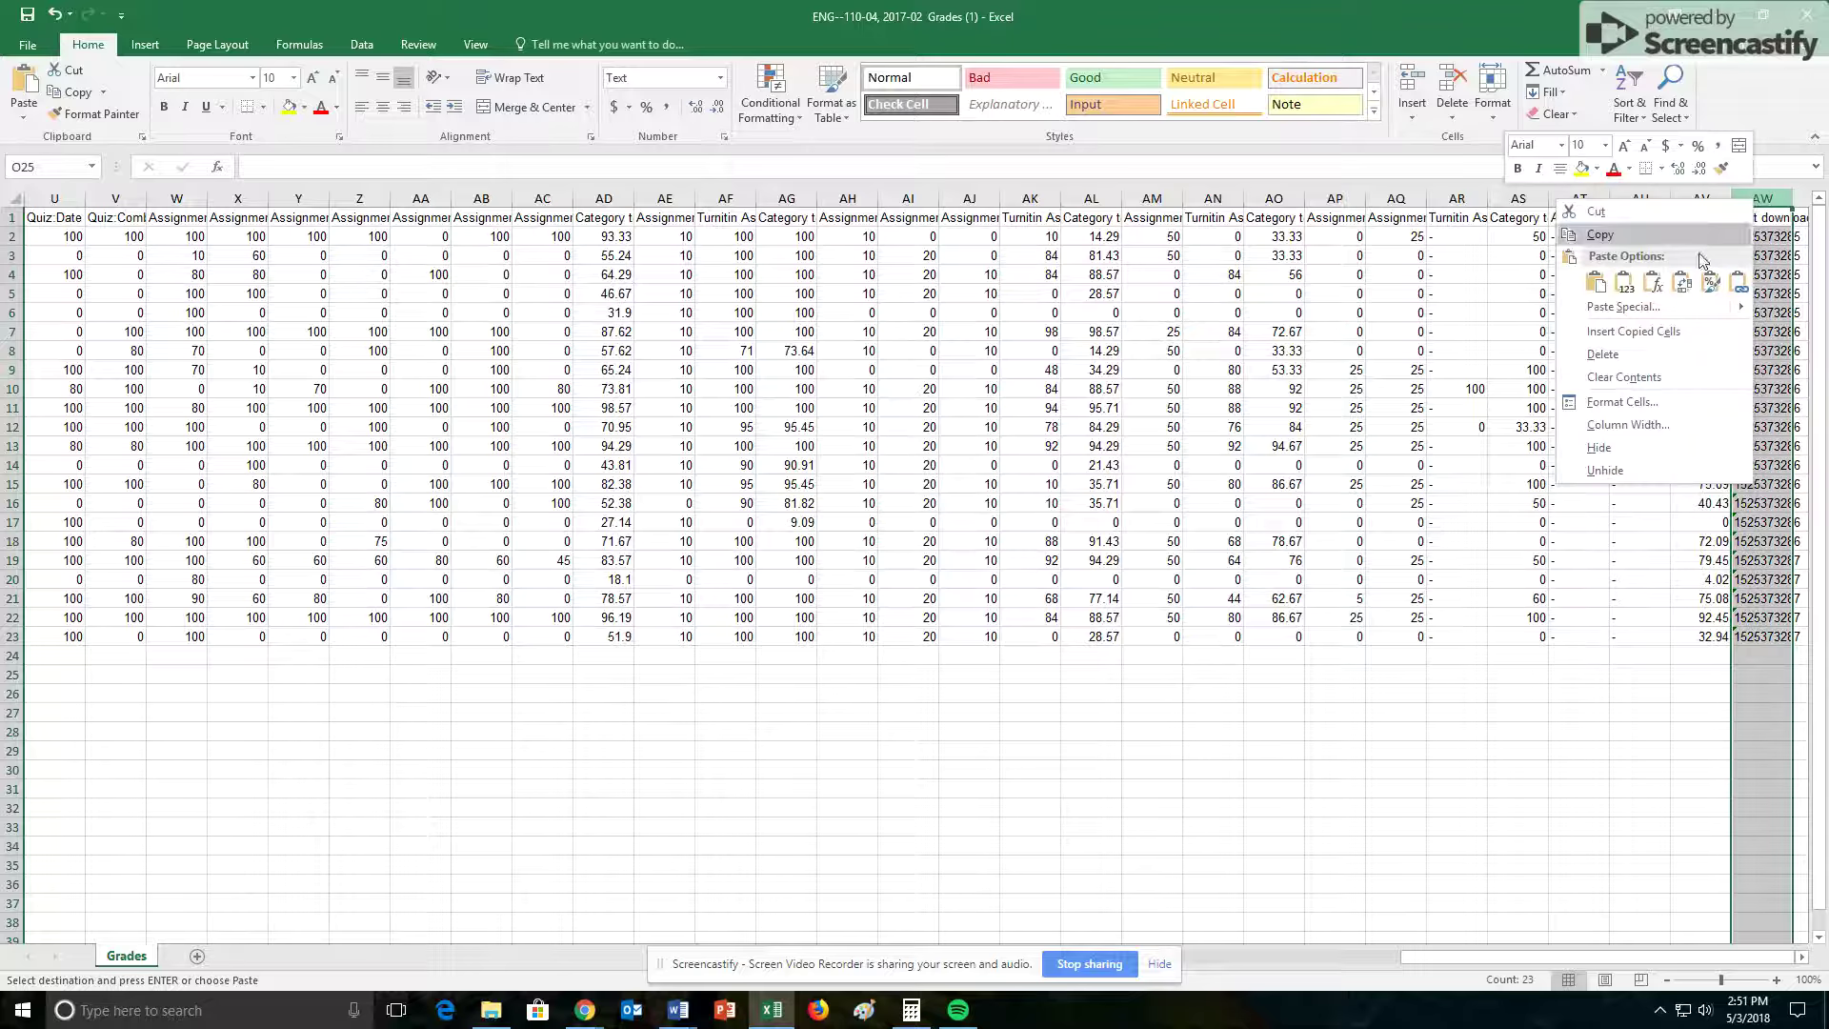
{"action": "left_click", "coordinate": [1602, 353]}
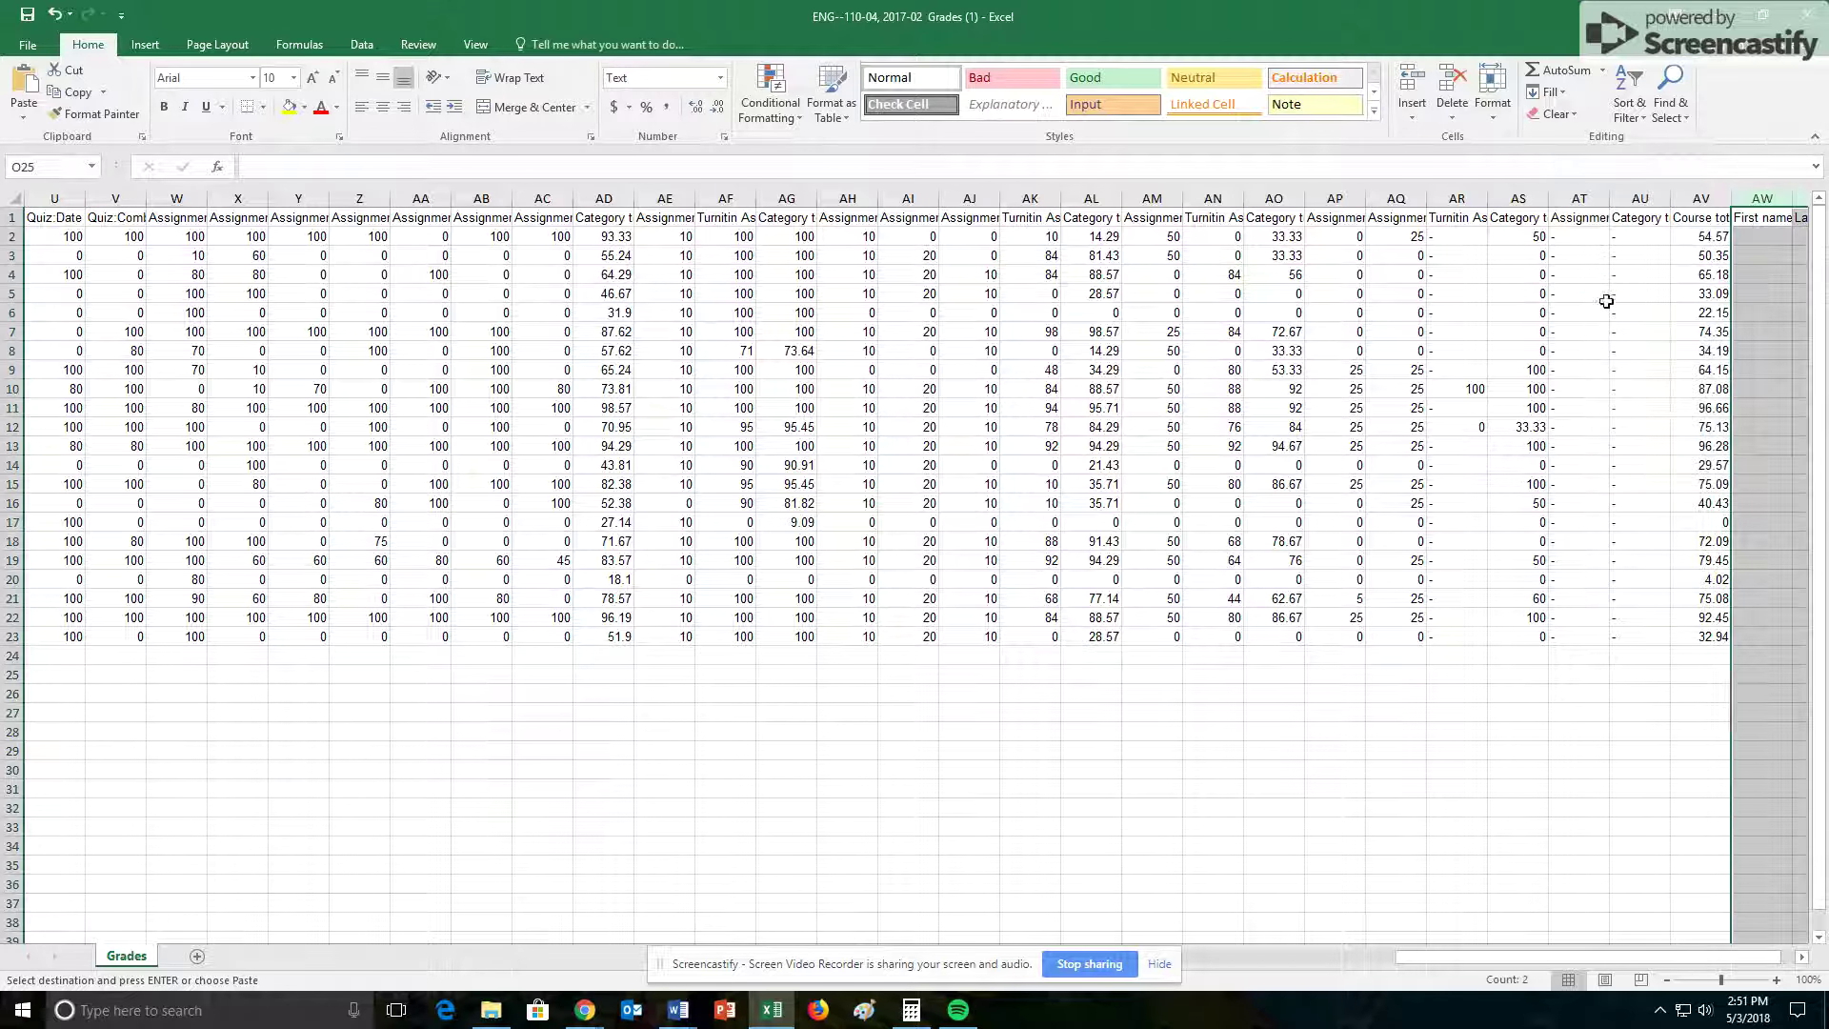
Insert two blank columns before the pasted First name column and enter the header "Grade" in cell AW1
{"action": "left_click_drag", "start_coordinate": [1732, 958], "coordinate": [1771, 958]}
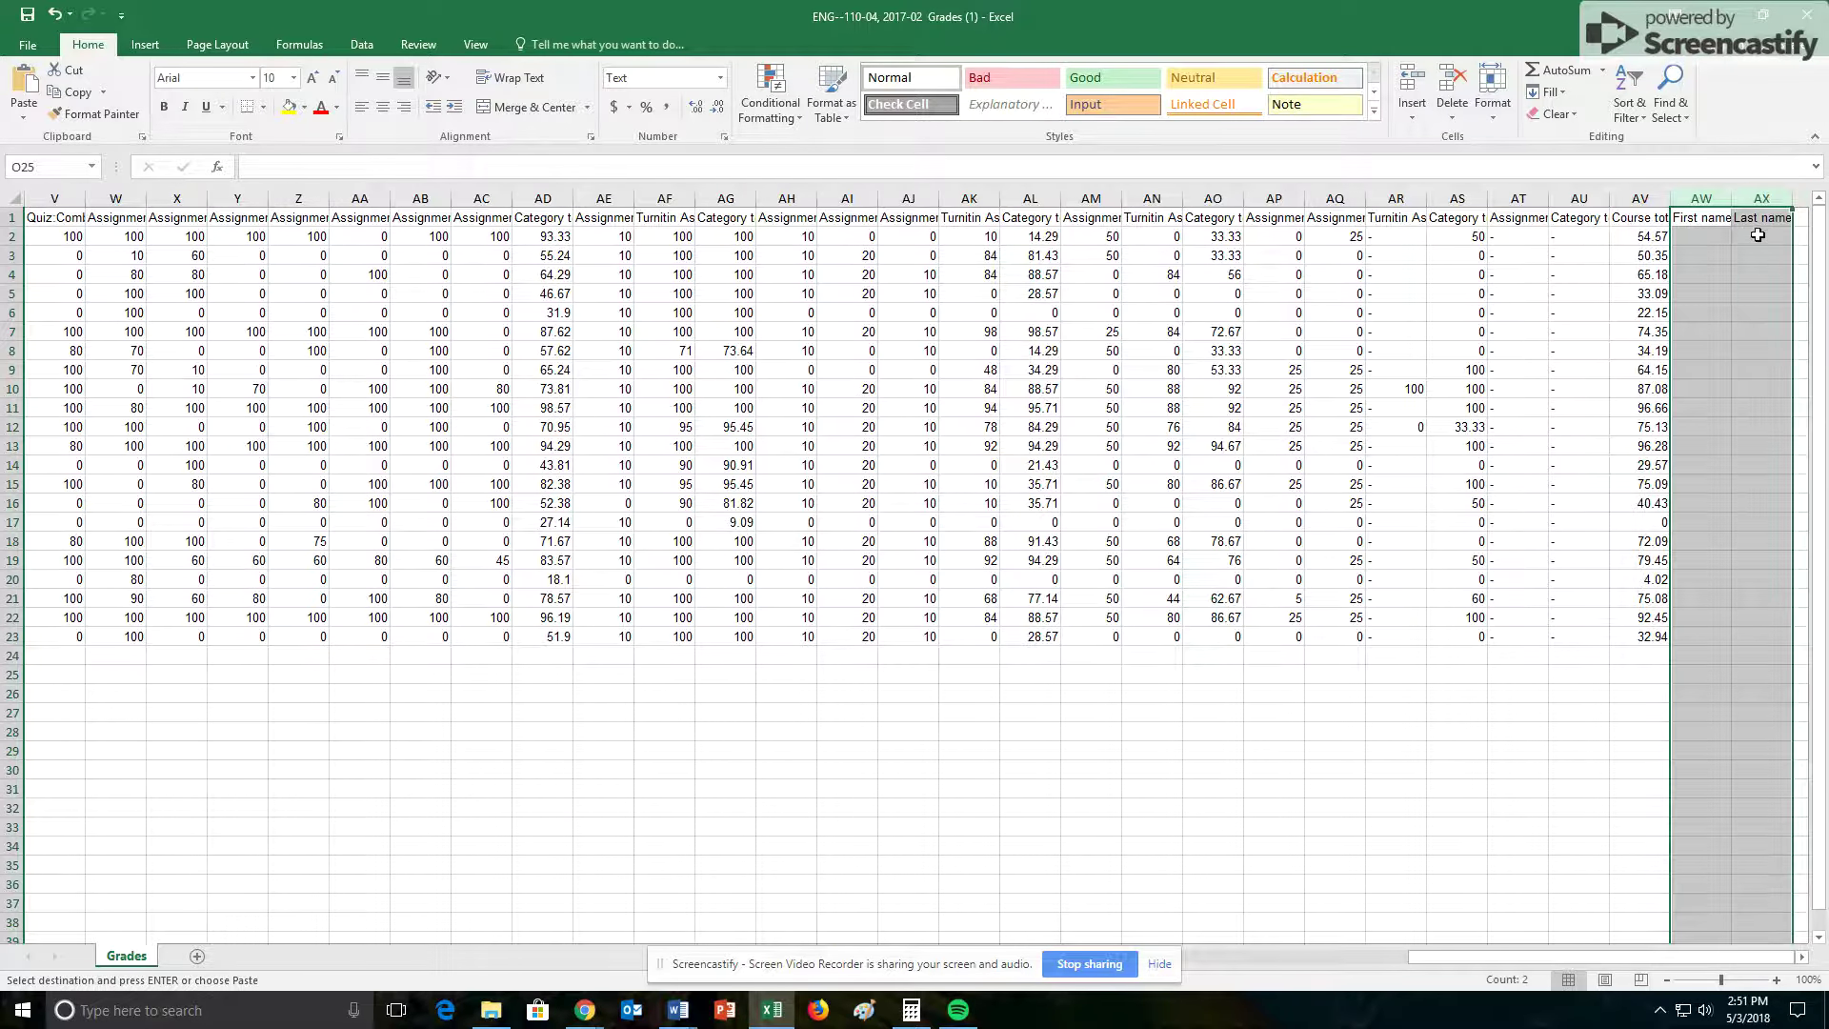
{"action": "right_click", "coordinate": [1682, 195]}
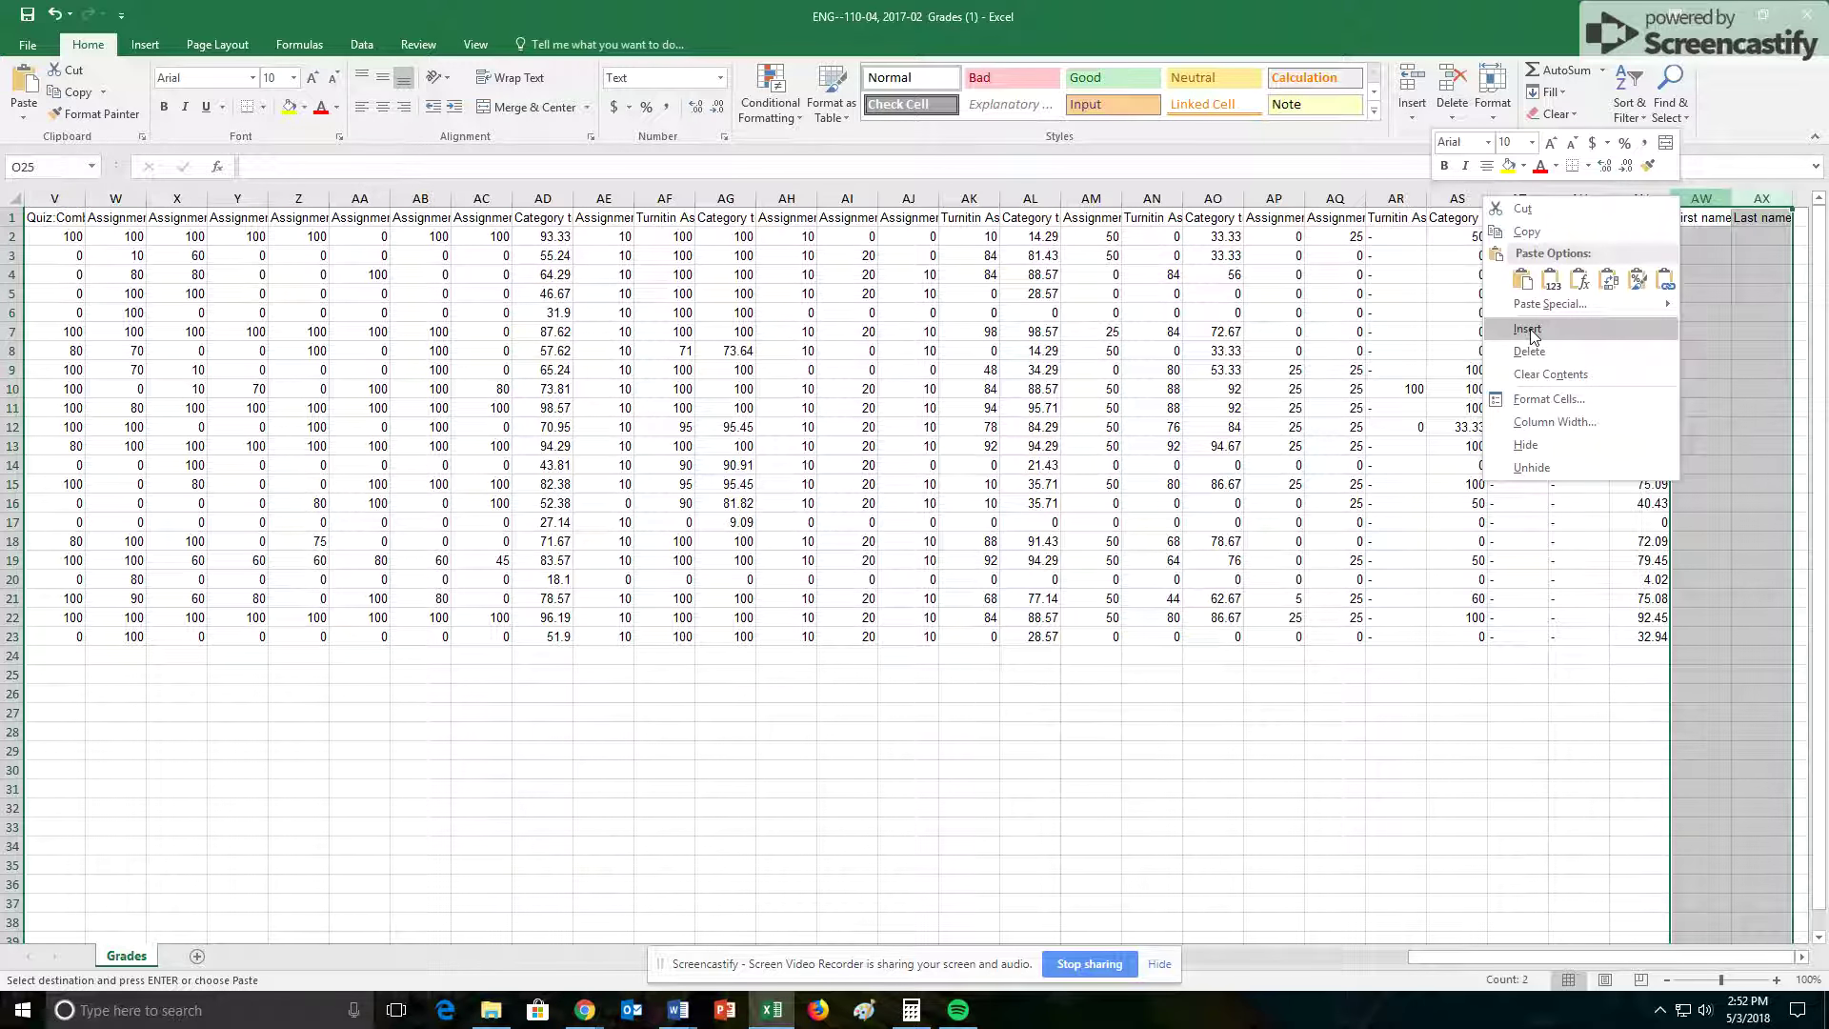
{"action": "left_click", "coordinate": [1528, 330]}
{"action": "left_click", "coordinate": [1705, 217]}
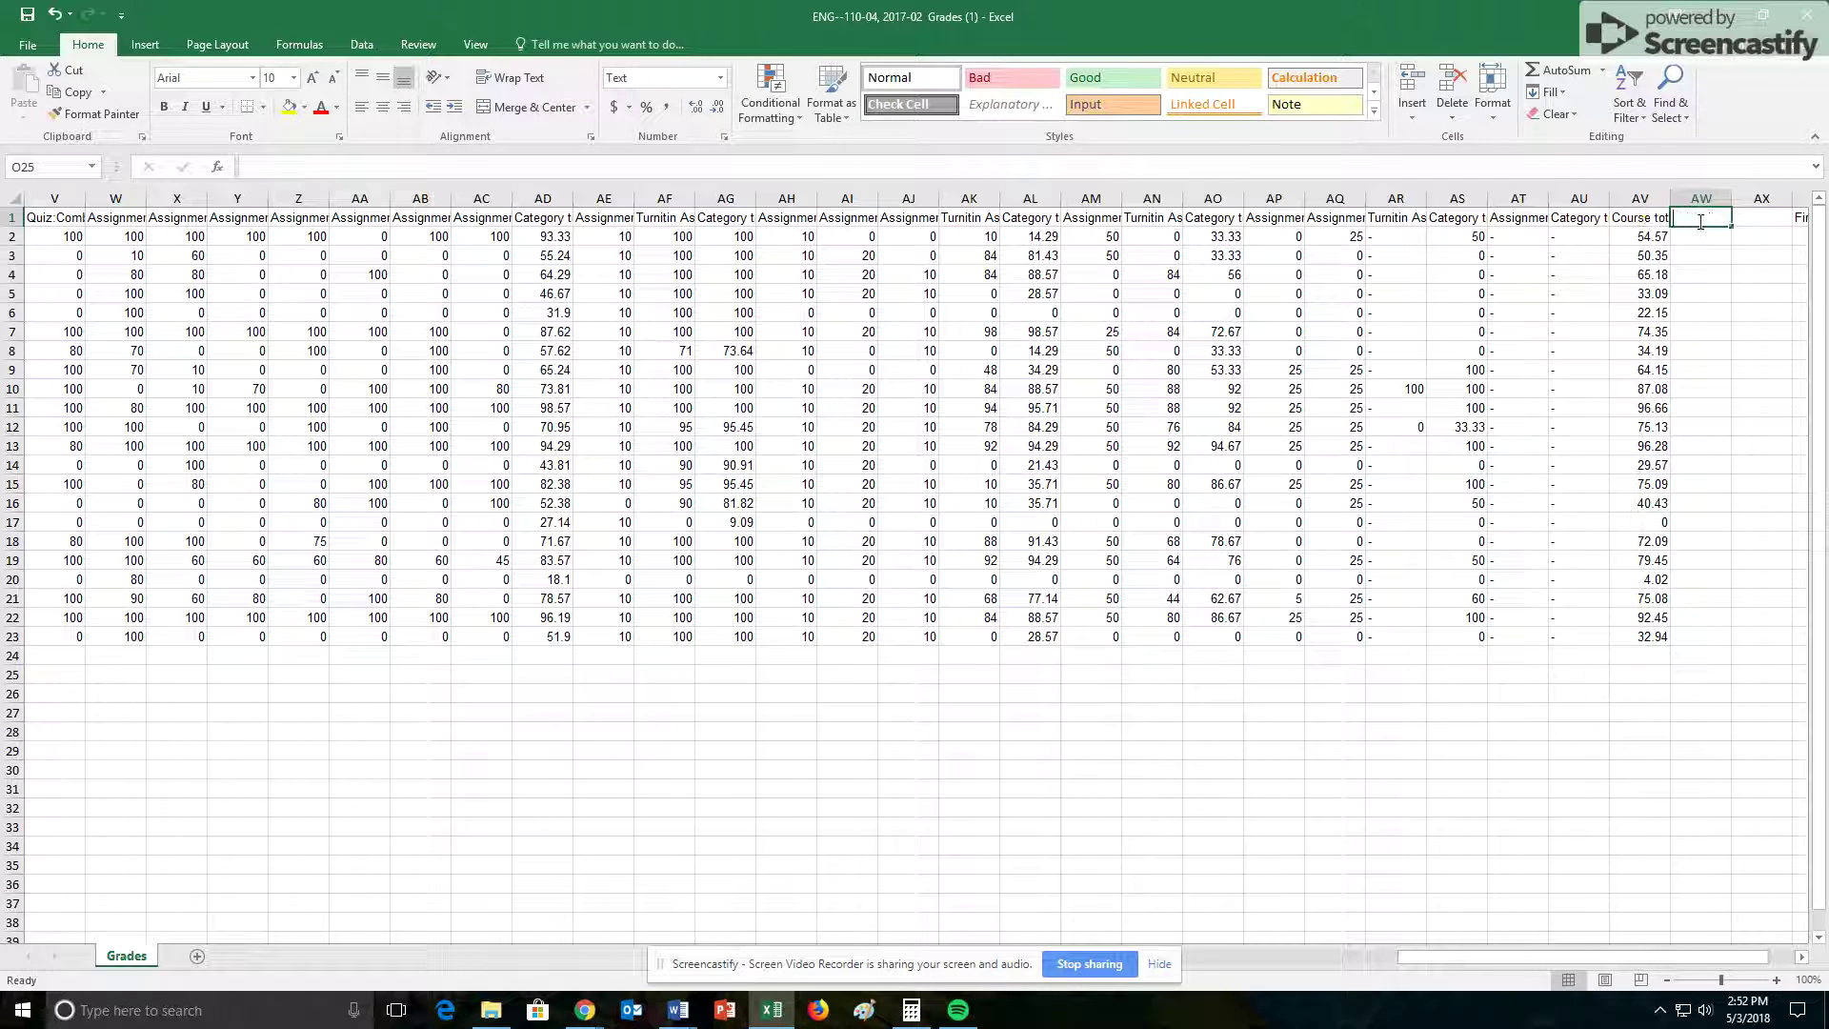
{"action": "type", "text": "Grade"}
{"action": "key", "text": "Return"}
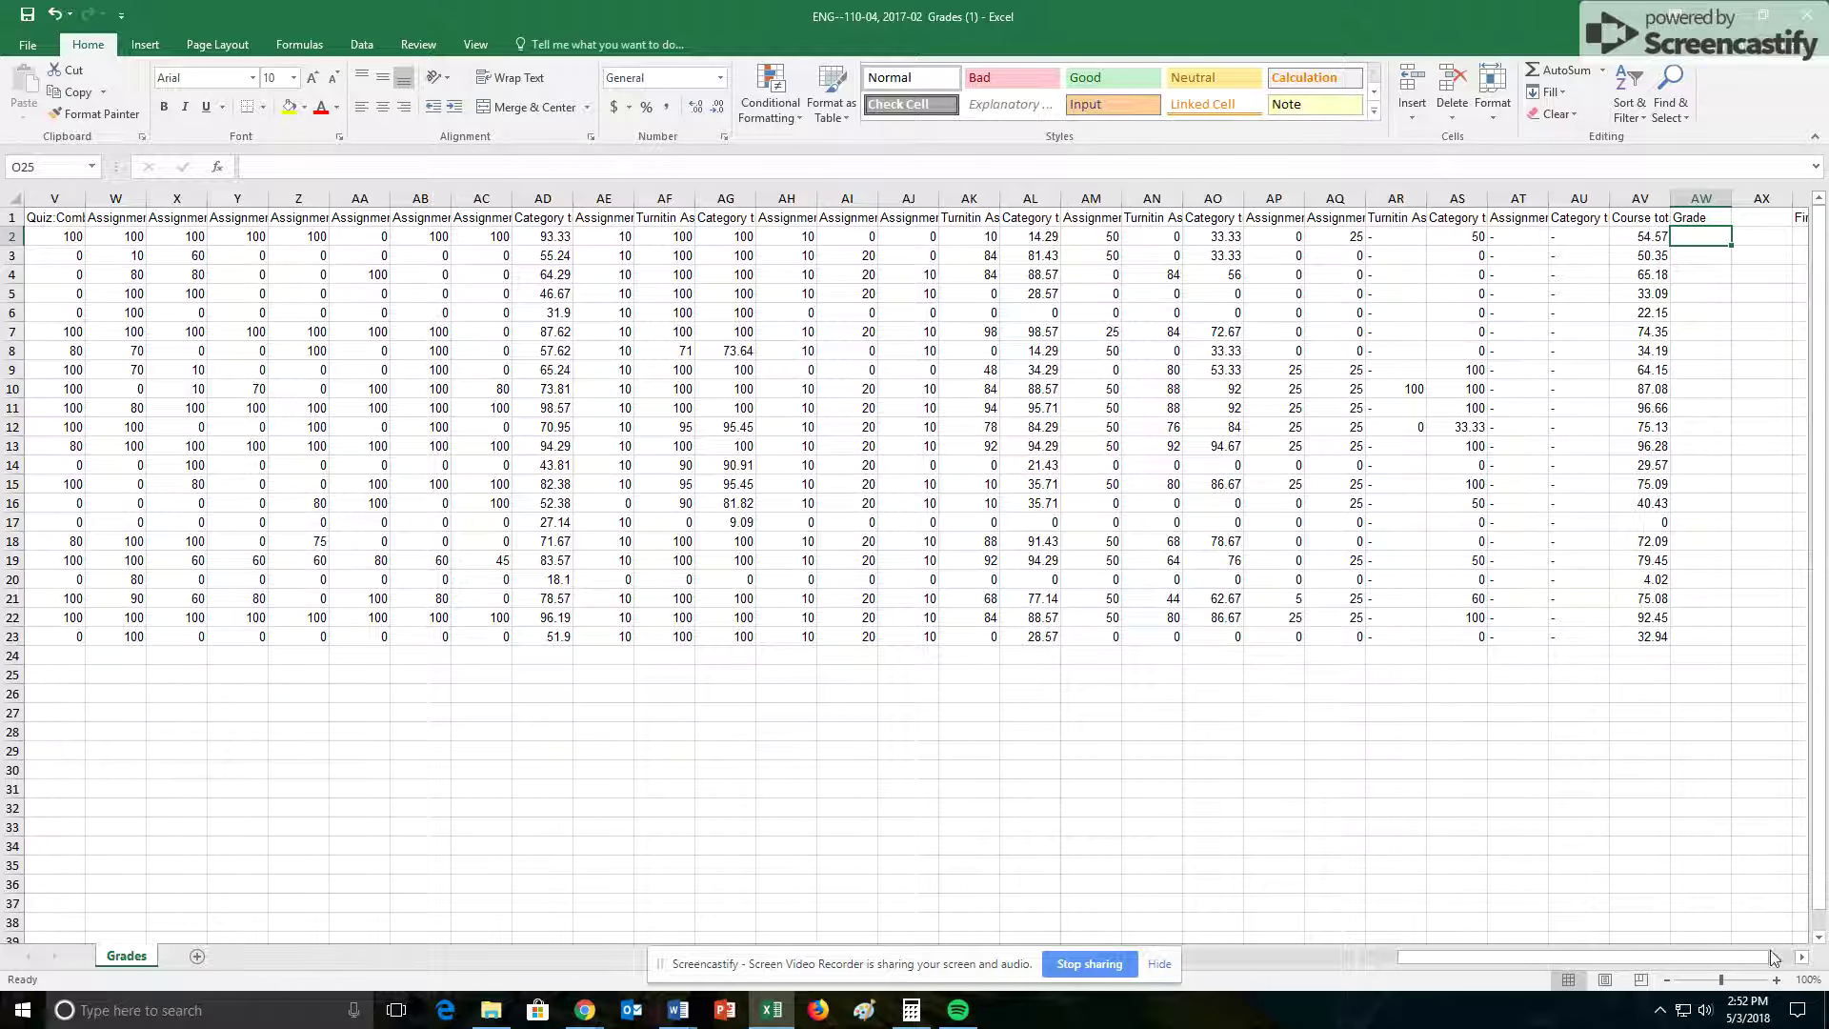
Delete the extra blank column AX between the Grade and First name columns
{"action": "left_click", "coordinate": [1802, 957]}
{"action": "left_click", "coordinate": [1802, 956]}
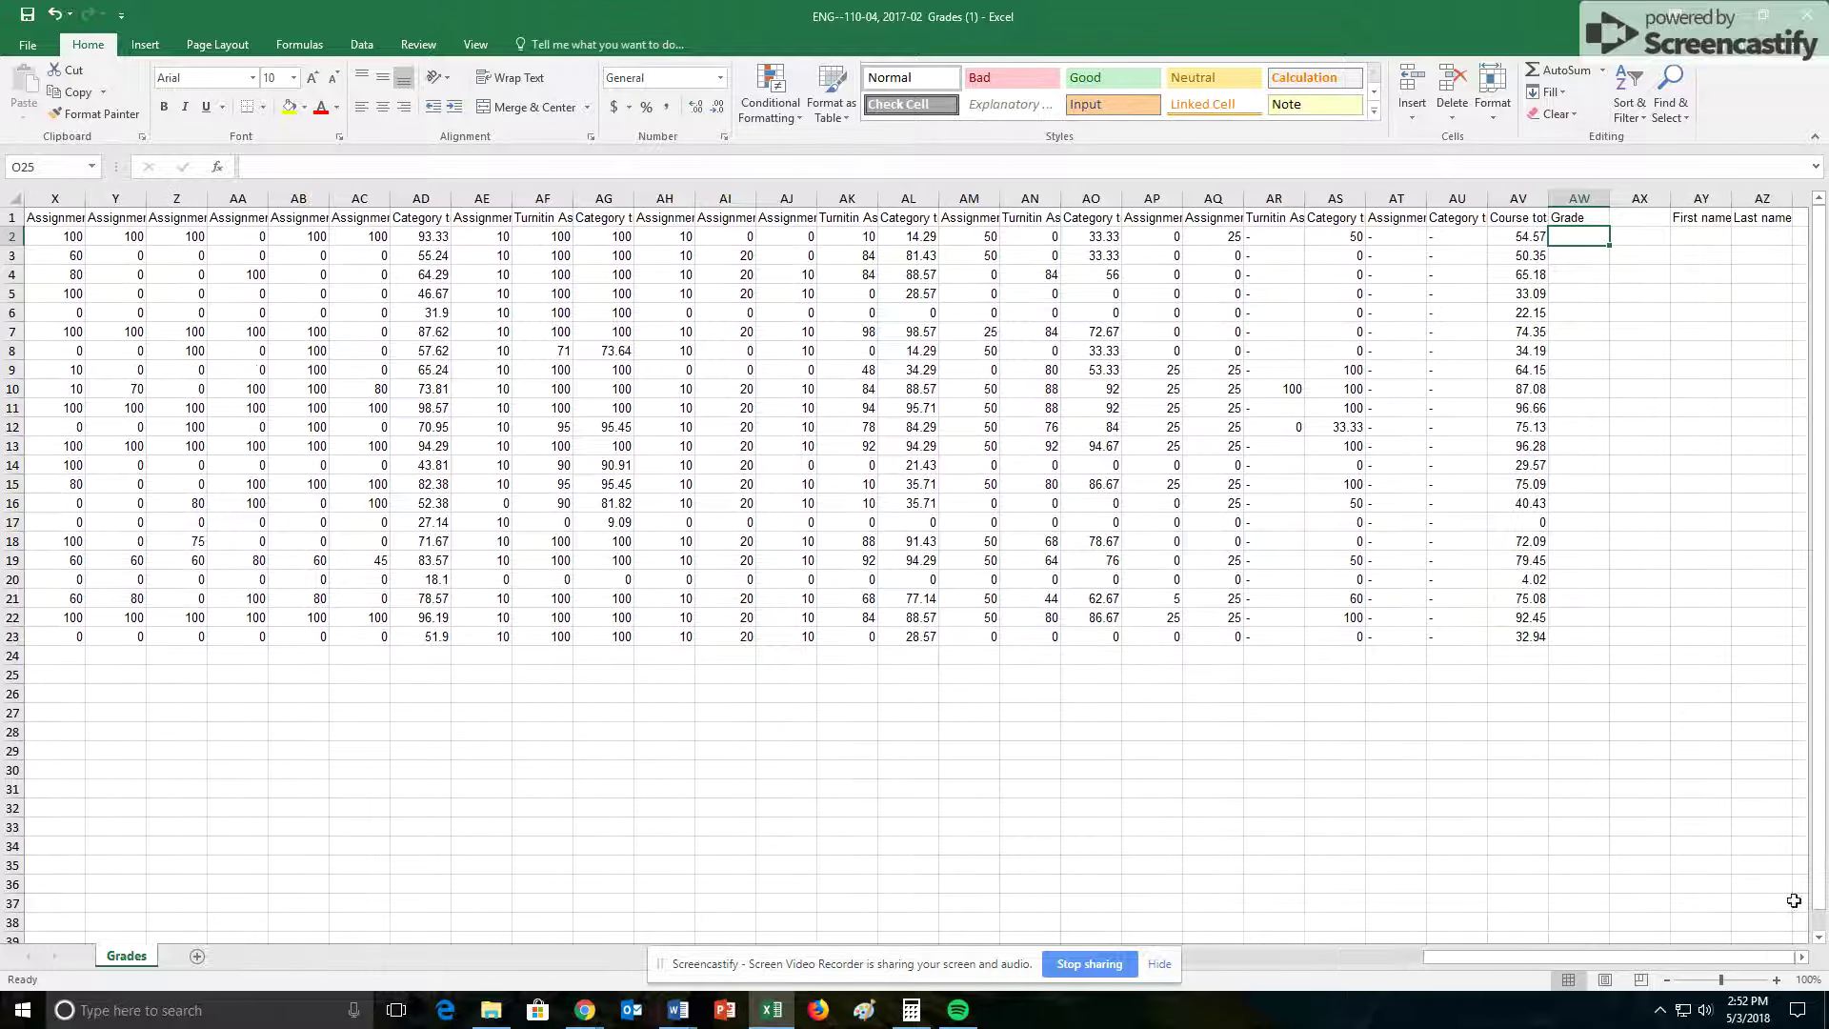
{"action": "left_click", "coordinate": [1641, 197]}
{"action": "right_click", "coordinate": [1641, 197]}
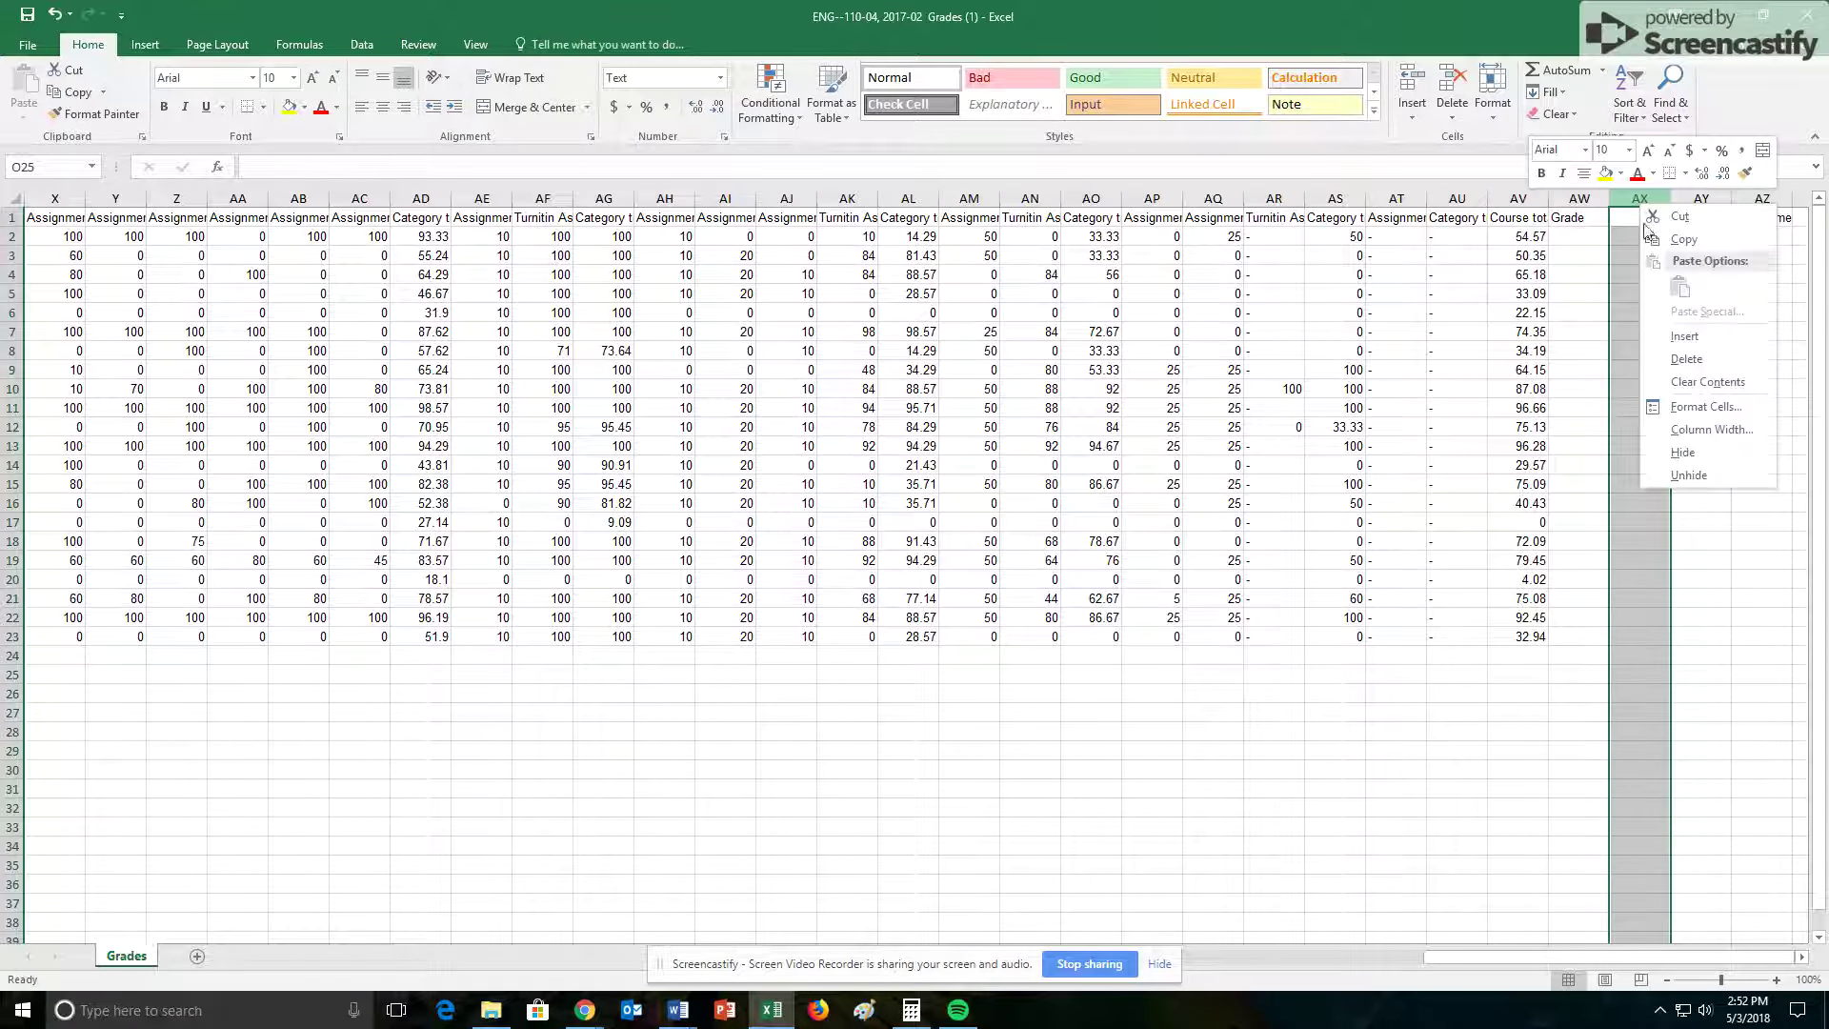
{"action": "left_click", "coordinate": [1693, 369]}
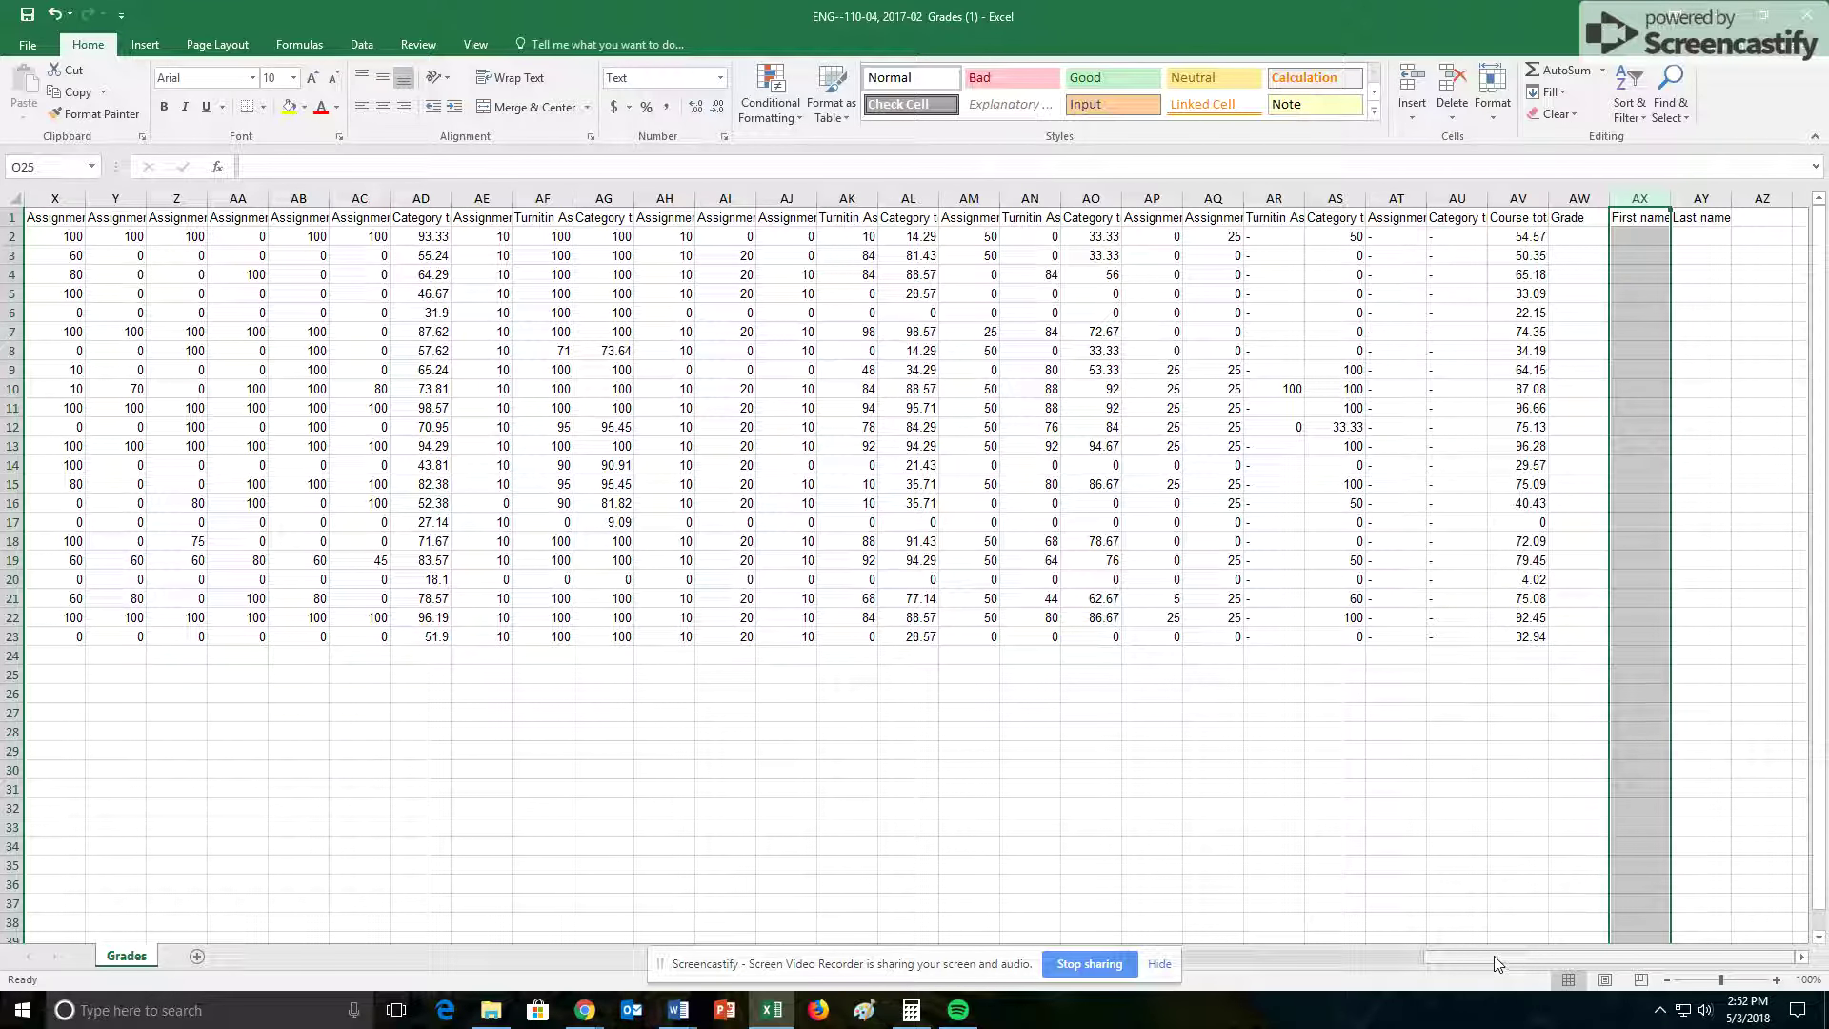
Format header row 1 with text rotated to 90 degrees and wrapped
{"action": "left_click_drag", "start_coordinate": [1522, 956], "coordinate": [1275, 951]}
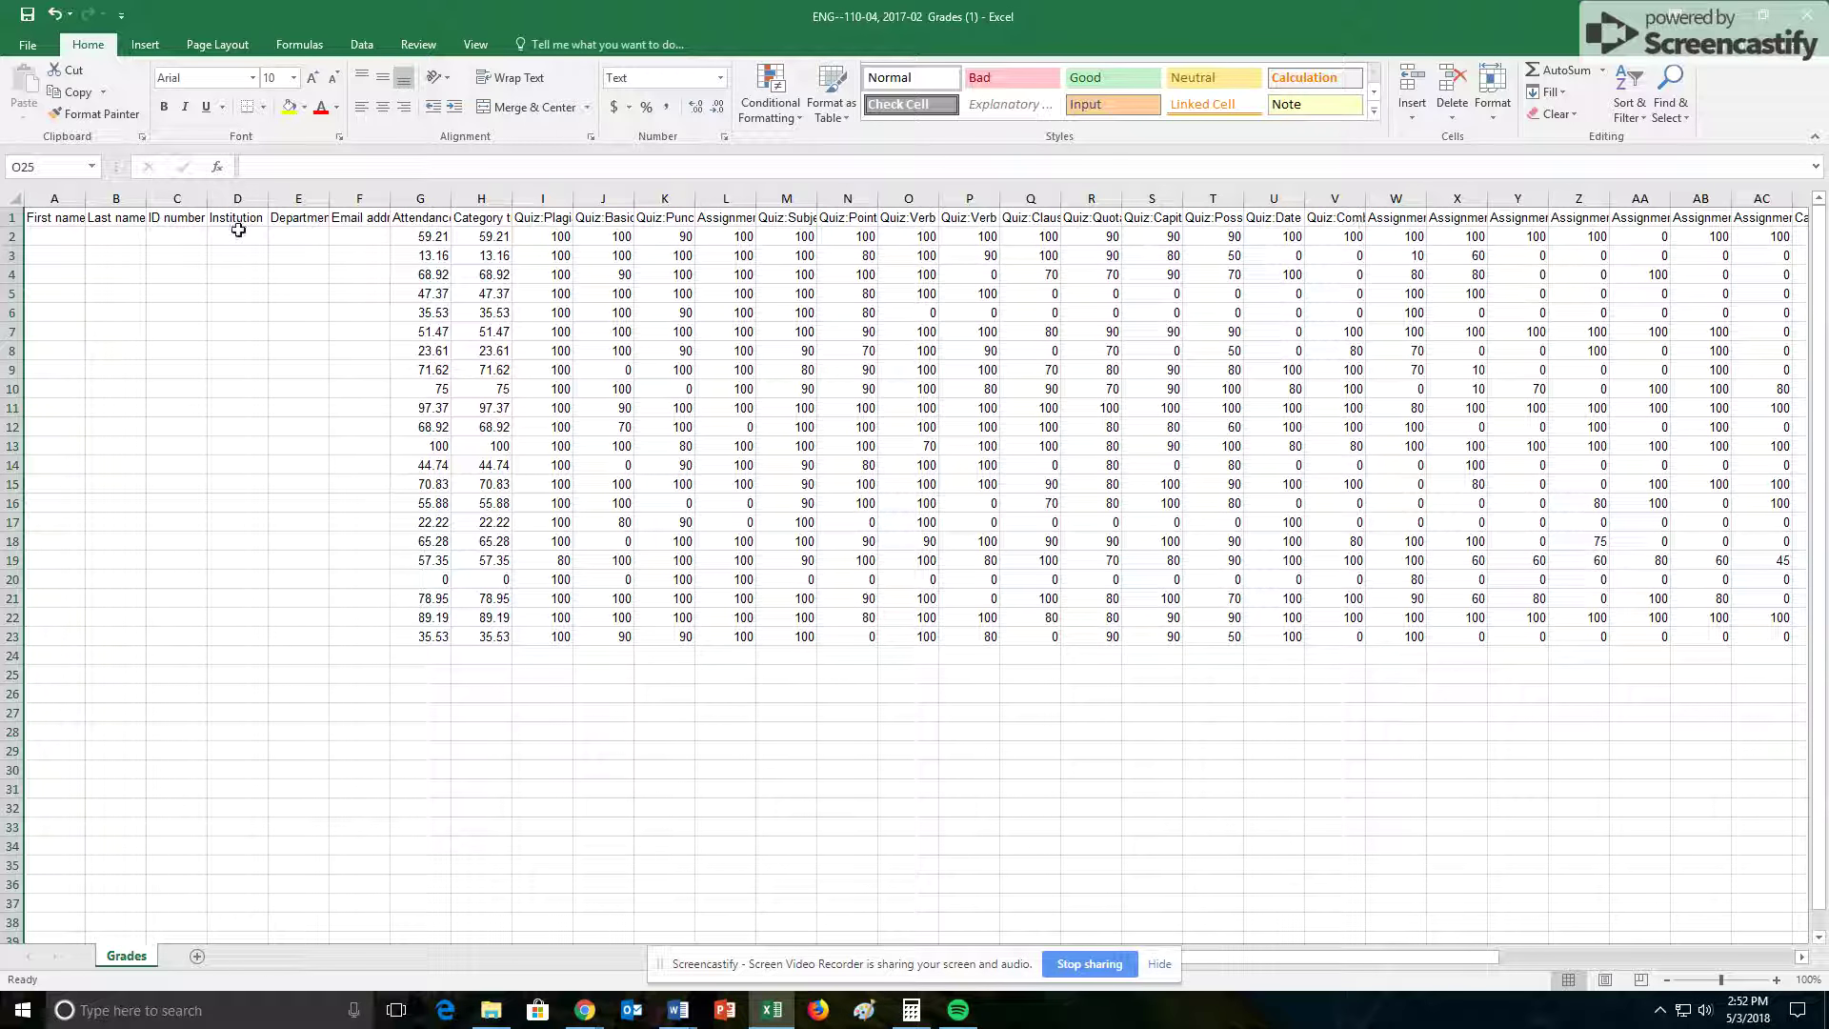
{"action": "left_click", "coordinate": [10, 217]}
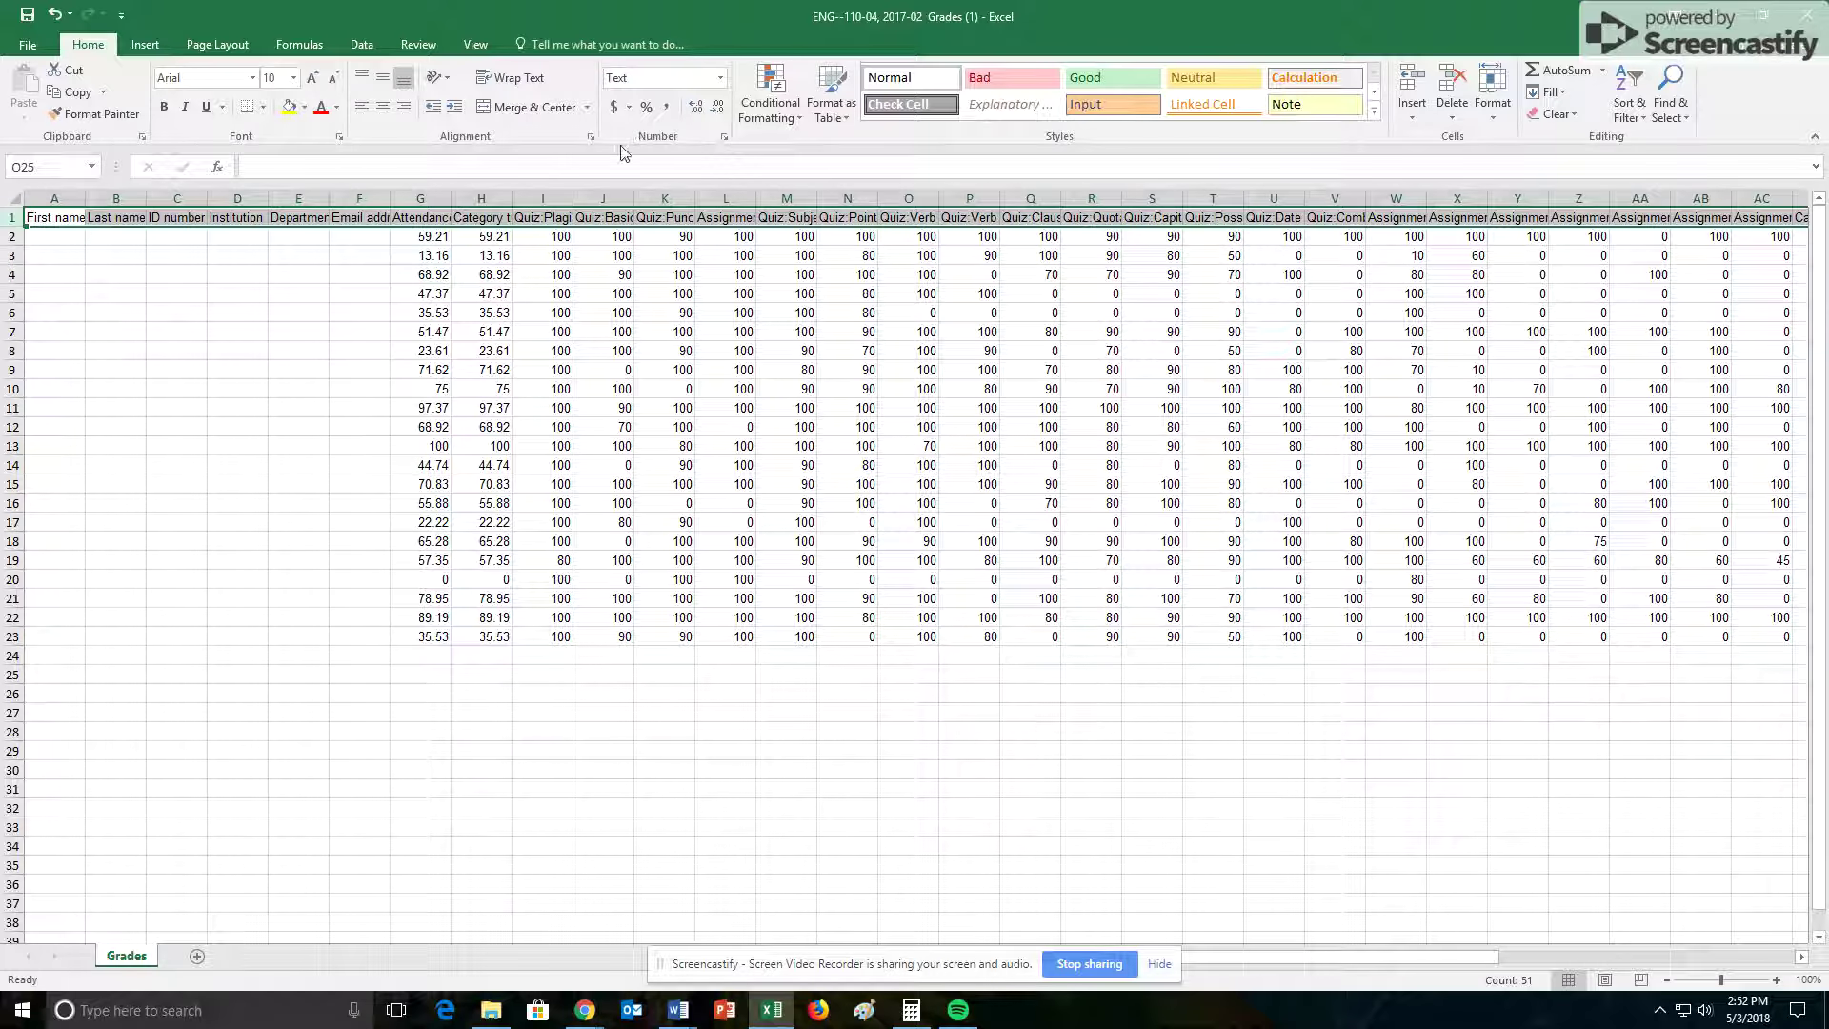
{"action": "left_click", "coordinate": [591, 137]}
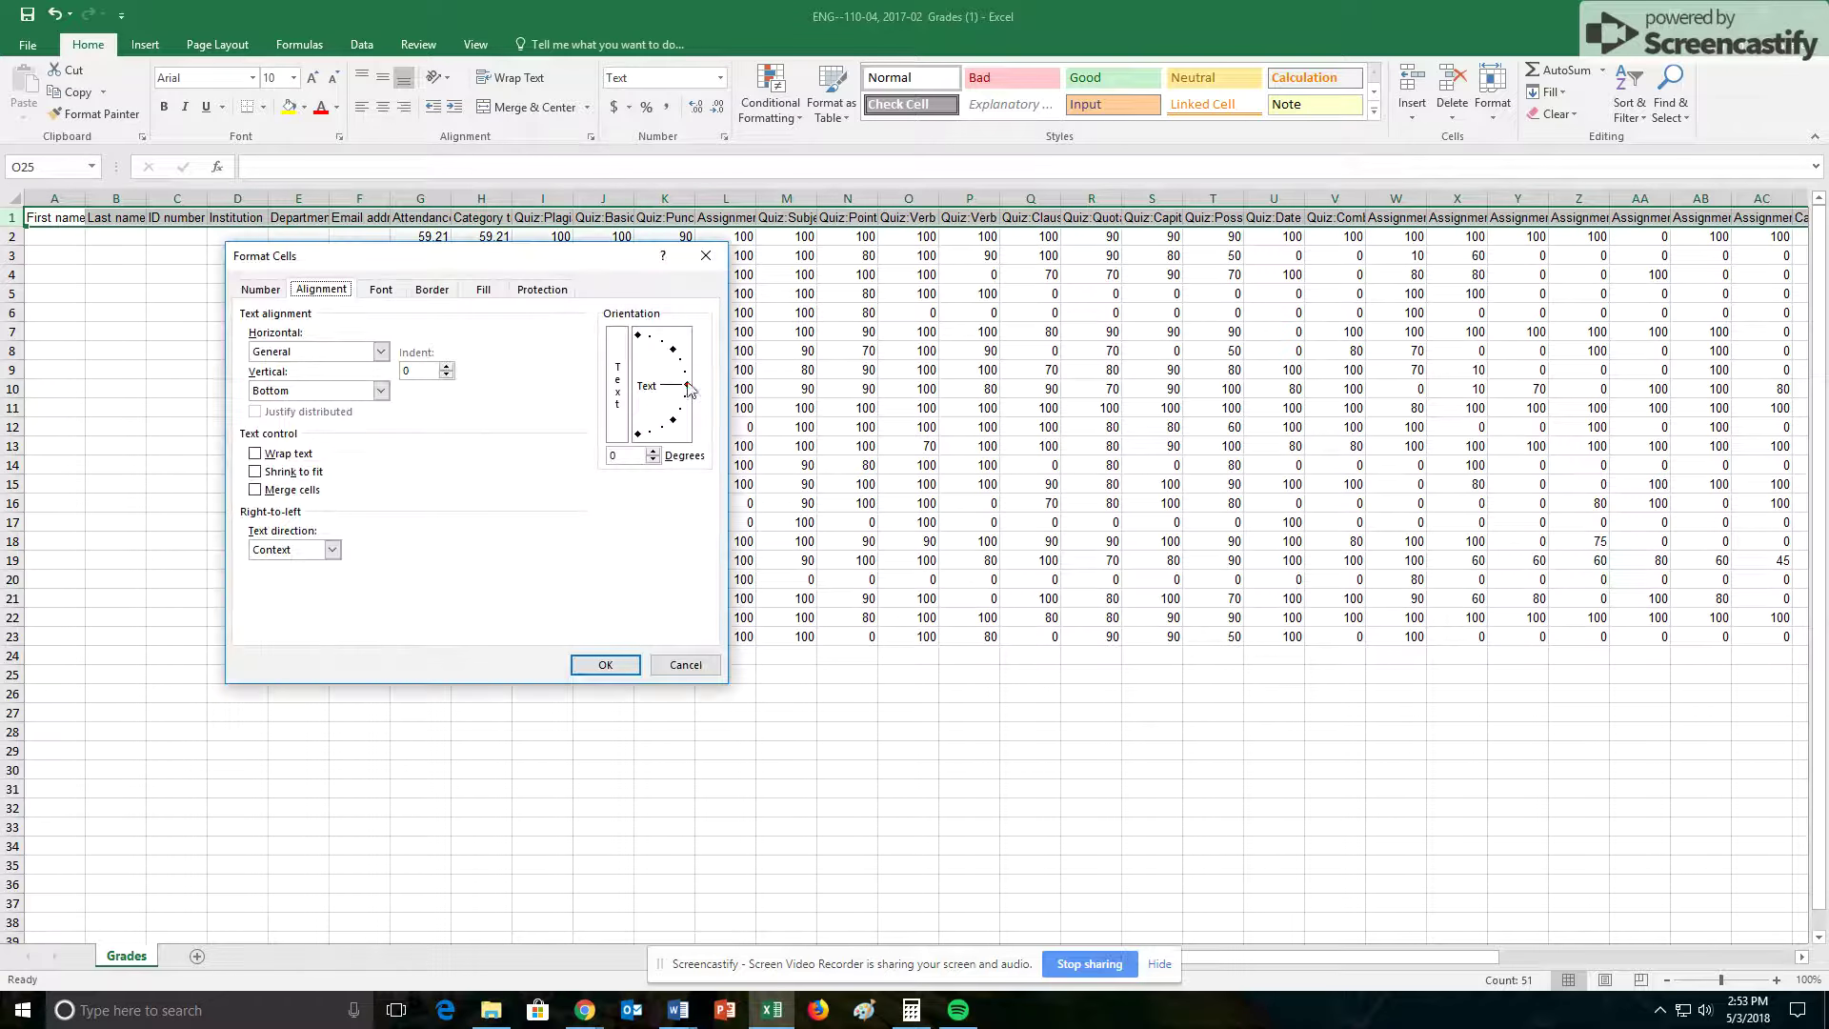
{"action": "left_click_drag", "start_coordinate": [689, 386], "coordinate": [639, 343]}
{"action": "left_click", "coordinate": [255, 455]}
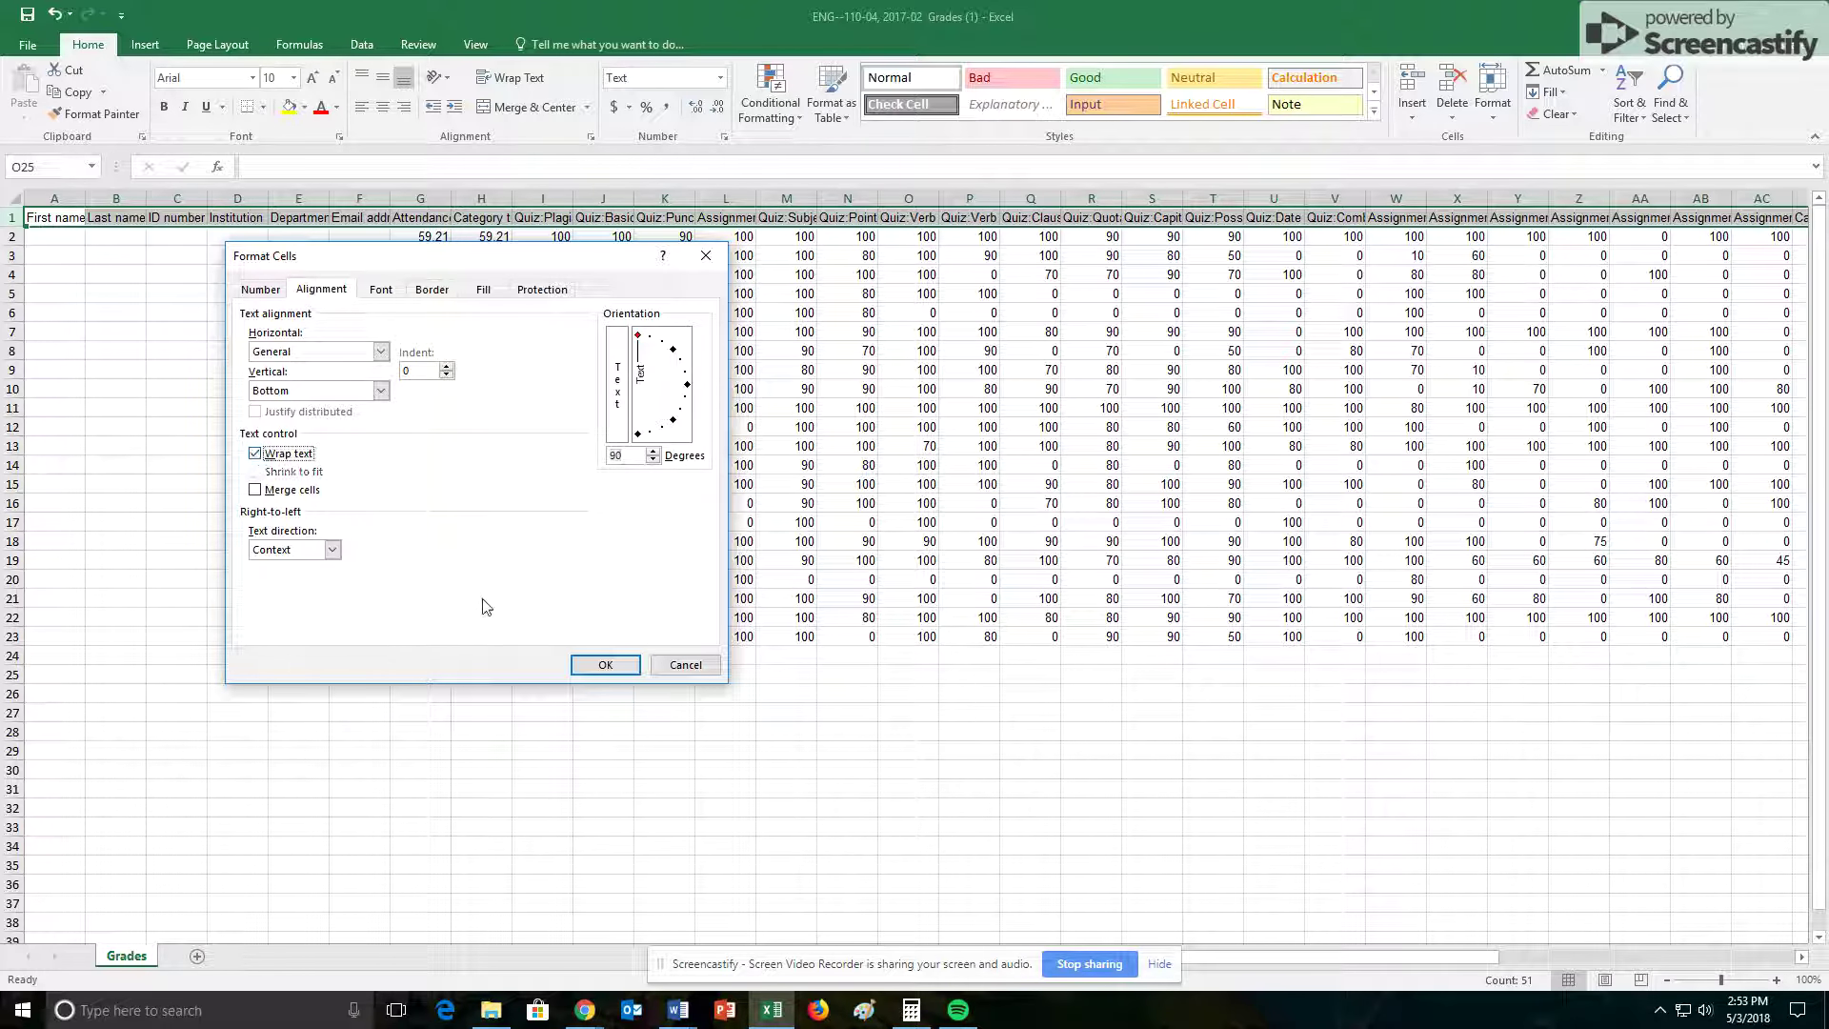
{"action": "left_click", "coordinate": [605, 665]}
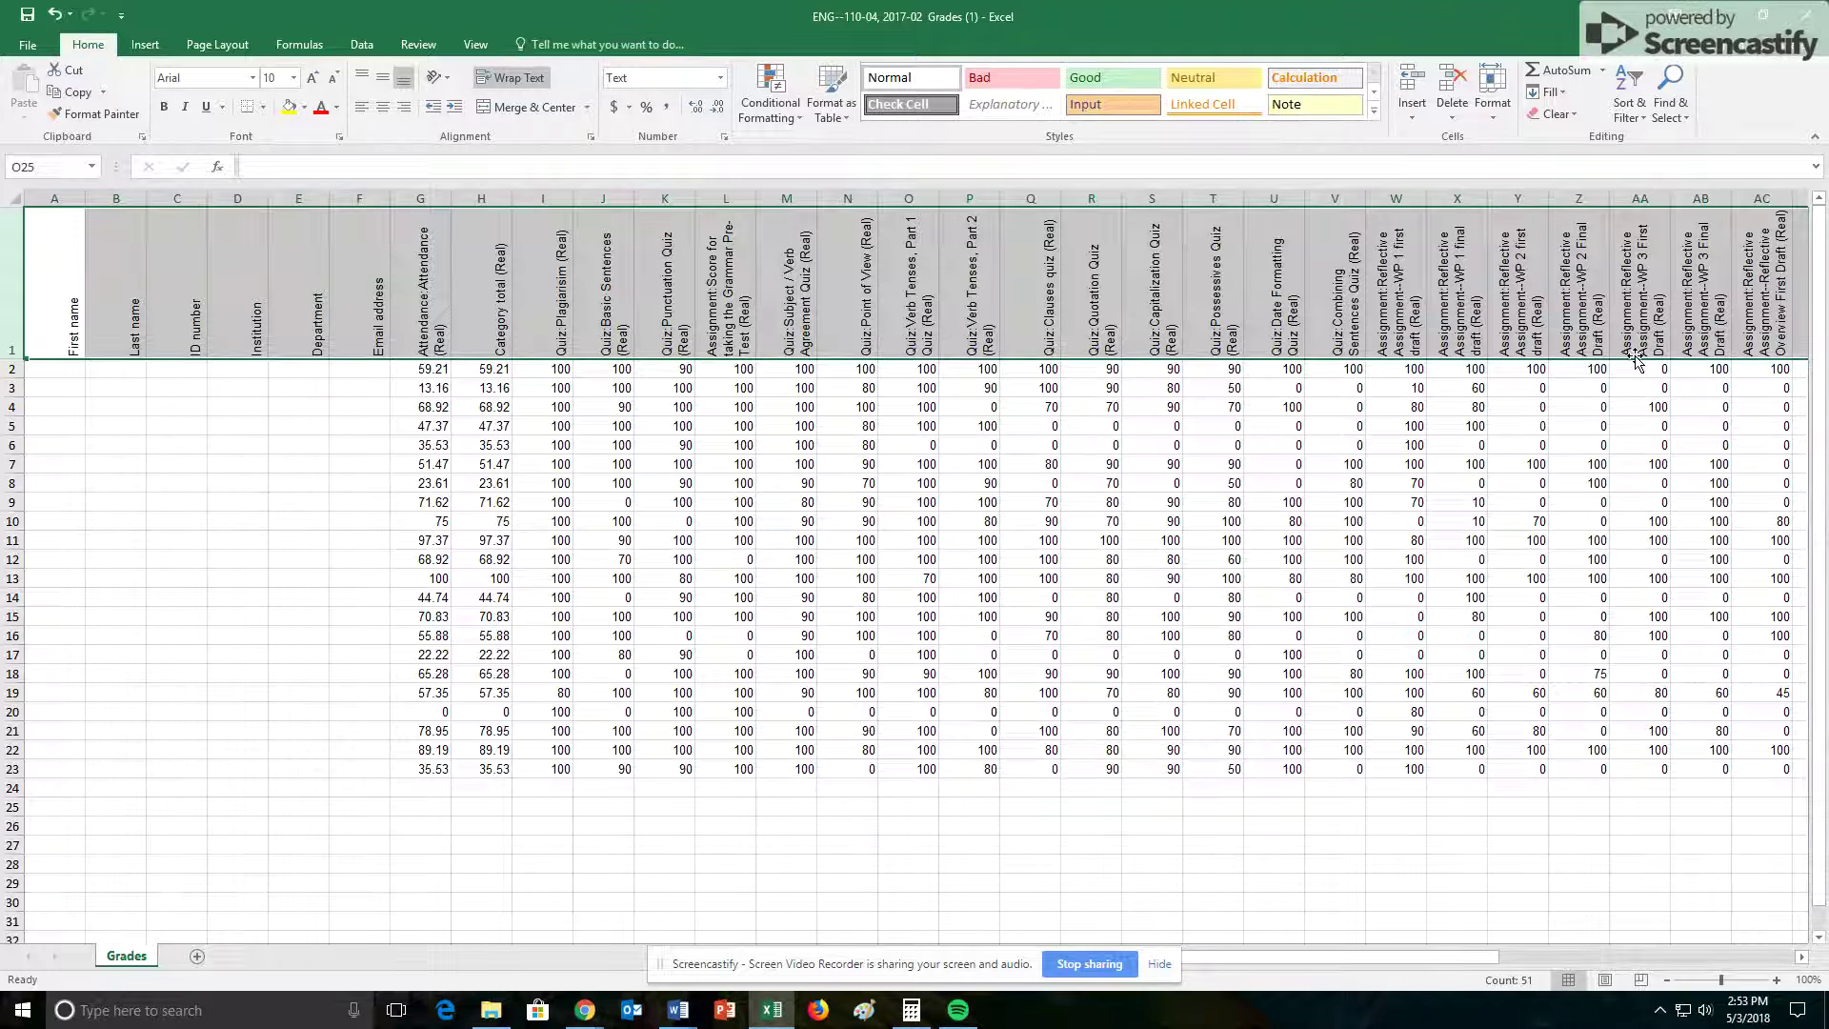
{"action": "left_click", "coordinate": [541, 426]}
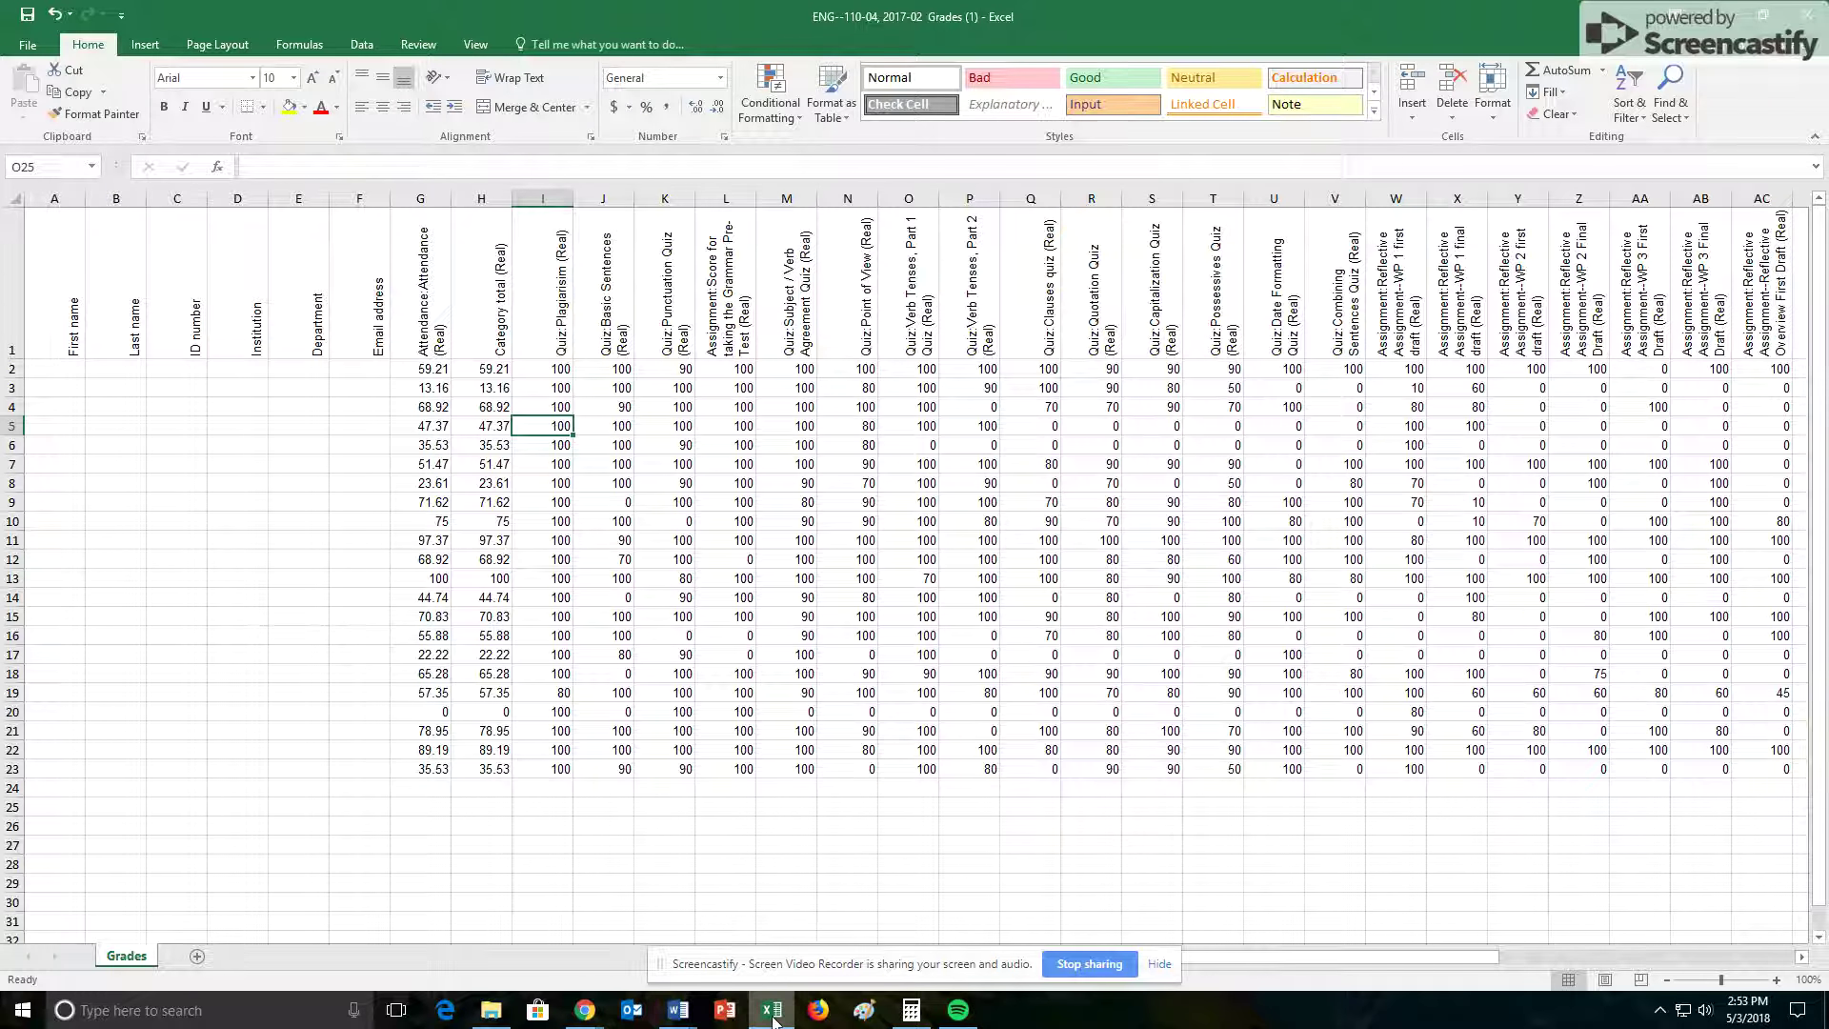
Switch to Moodle in Chrome and open the Gradebook setup from the course's grades
{"action": "left_click", "coordinate": [534, 939]}
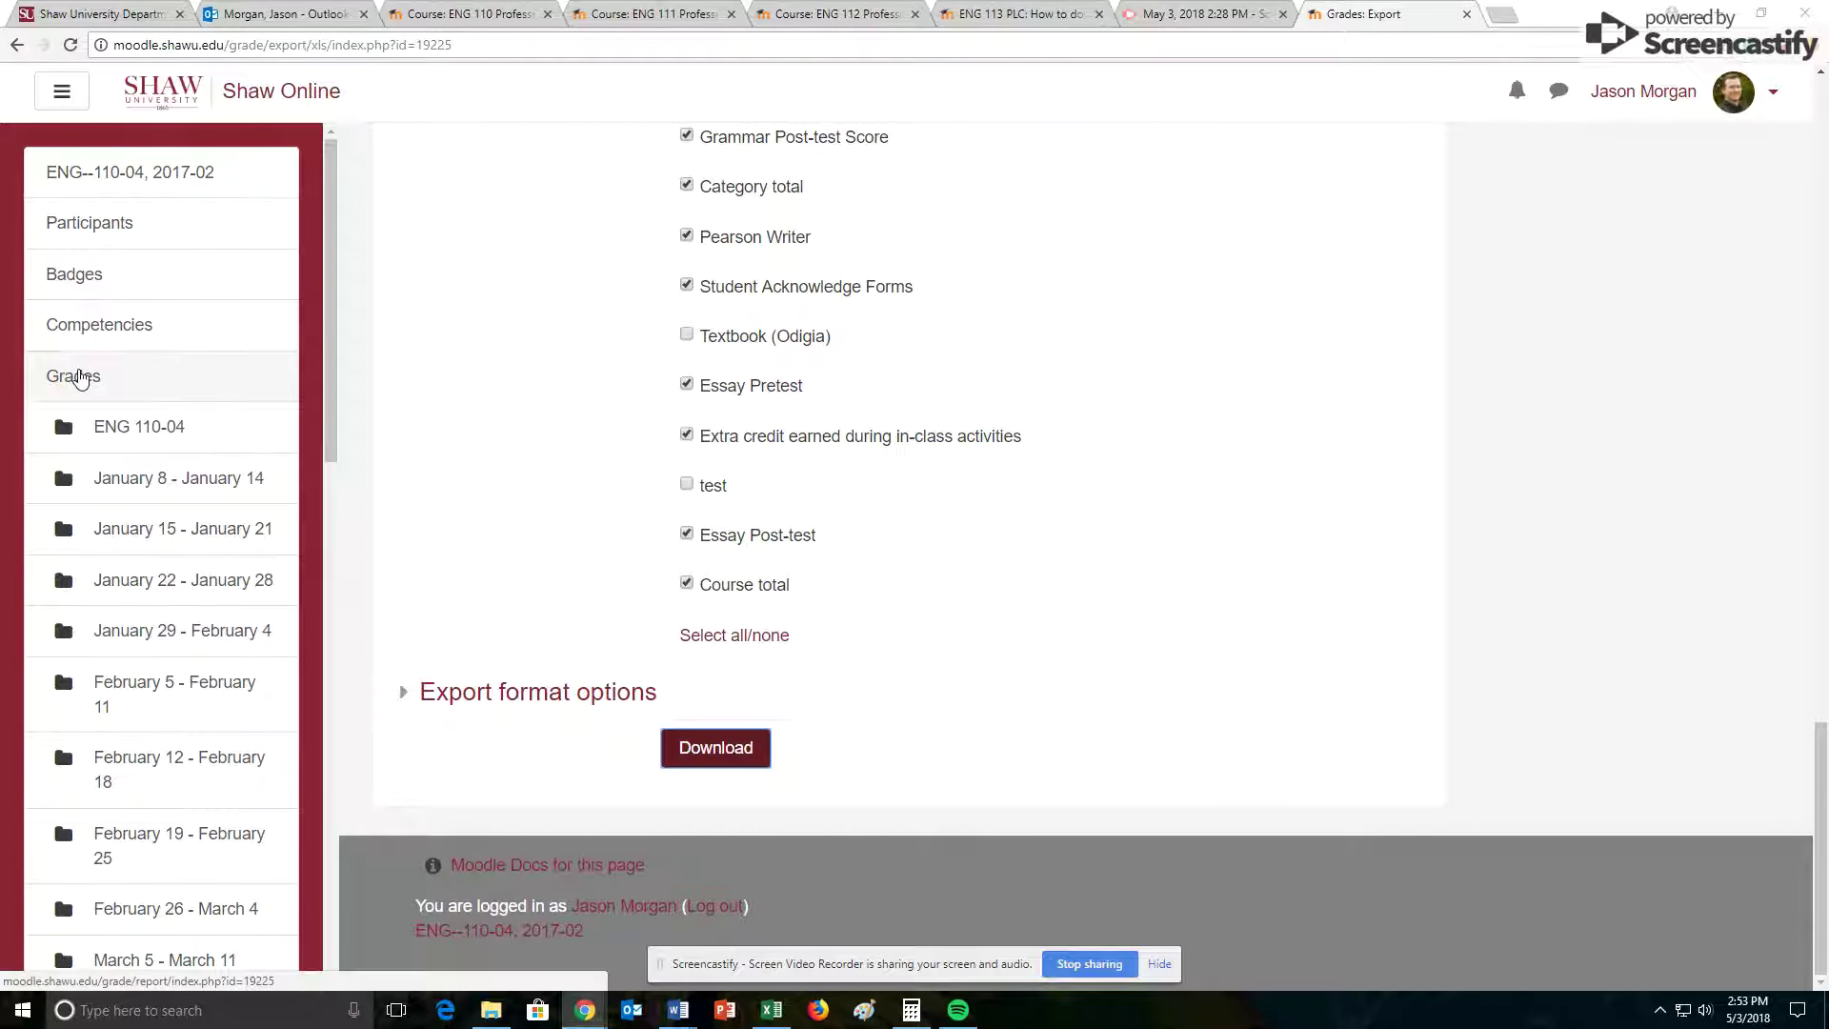
{"action": "left_click", "coordinate": [80, 380]}
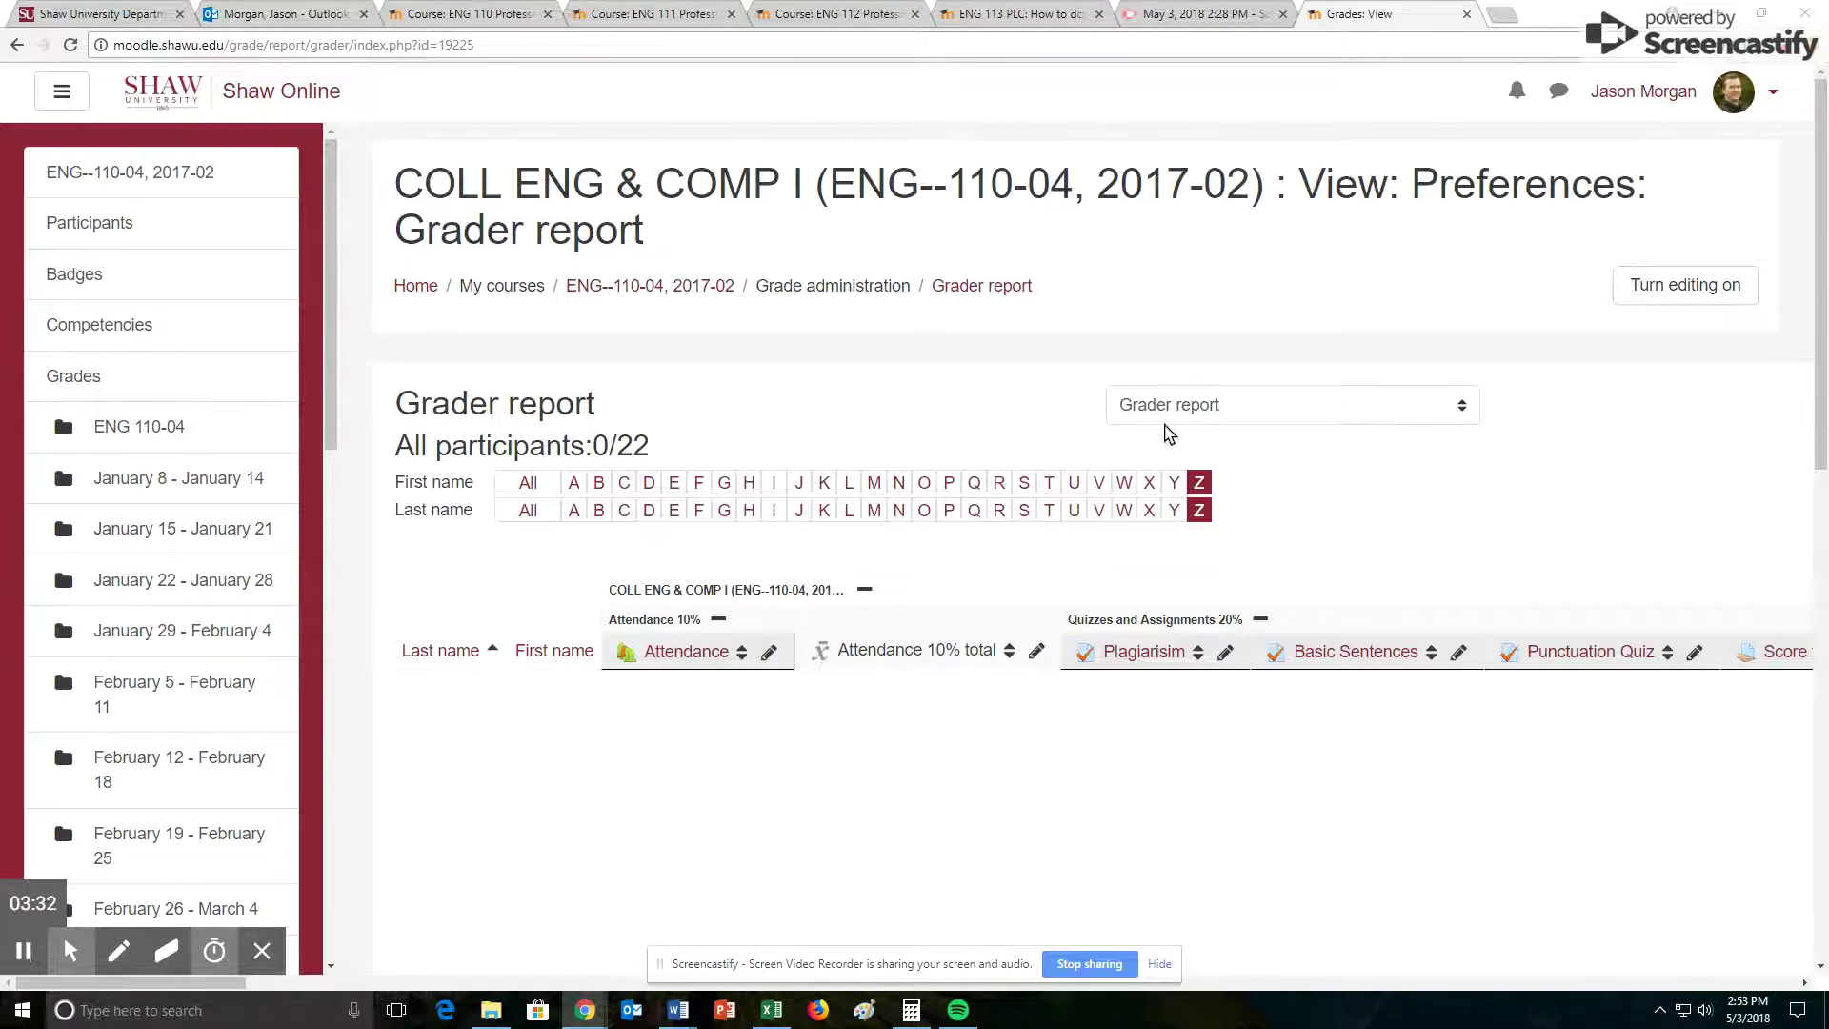
{"action": "left_click", "coordinate": [1164, 410]}
{"action": "left_click", "coordinate": [1203, 629]}
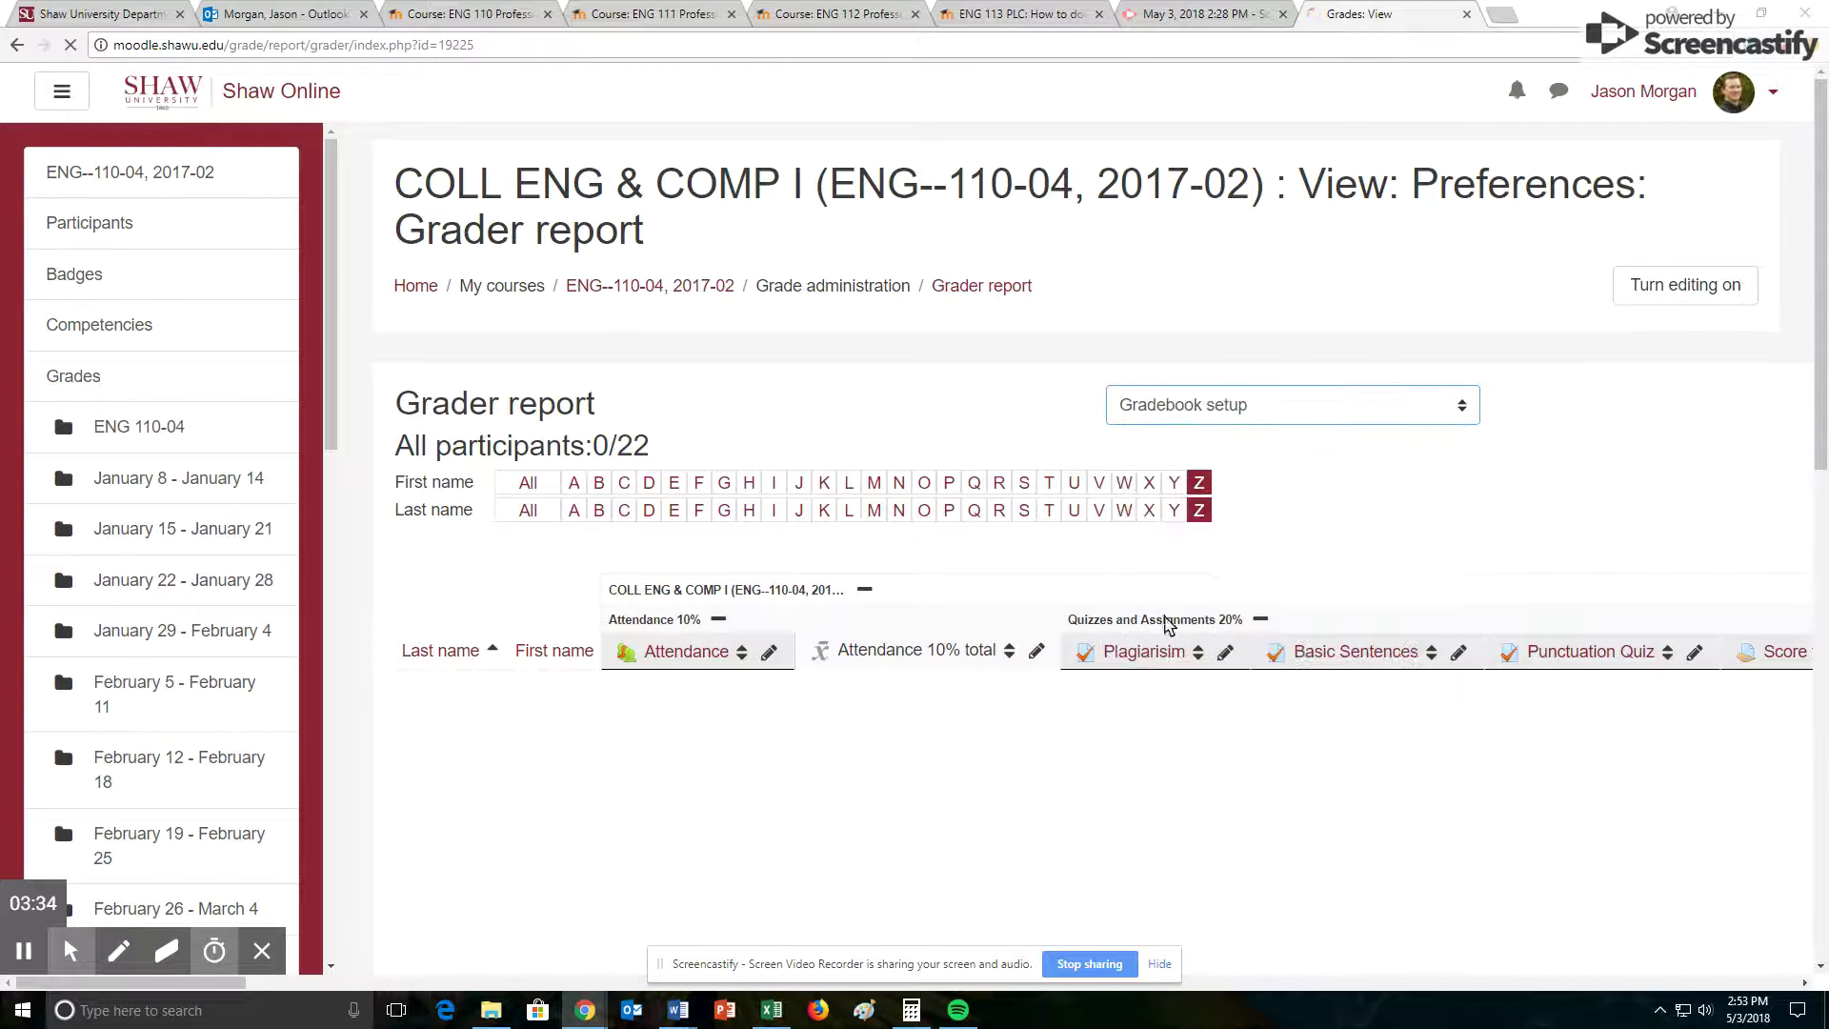
Copy the category name "Attendance 10%" from the gradebook setup list
{"action": "scroll", "coordinate": [829, 459], "scroll_direction": "down", "scroll_amount": 3}
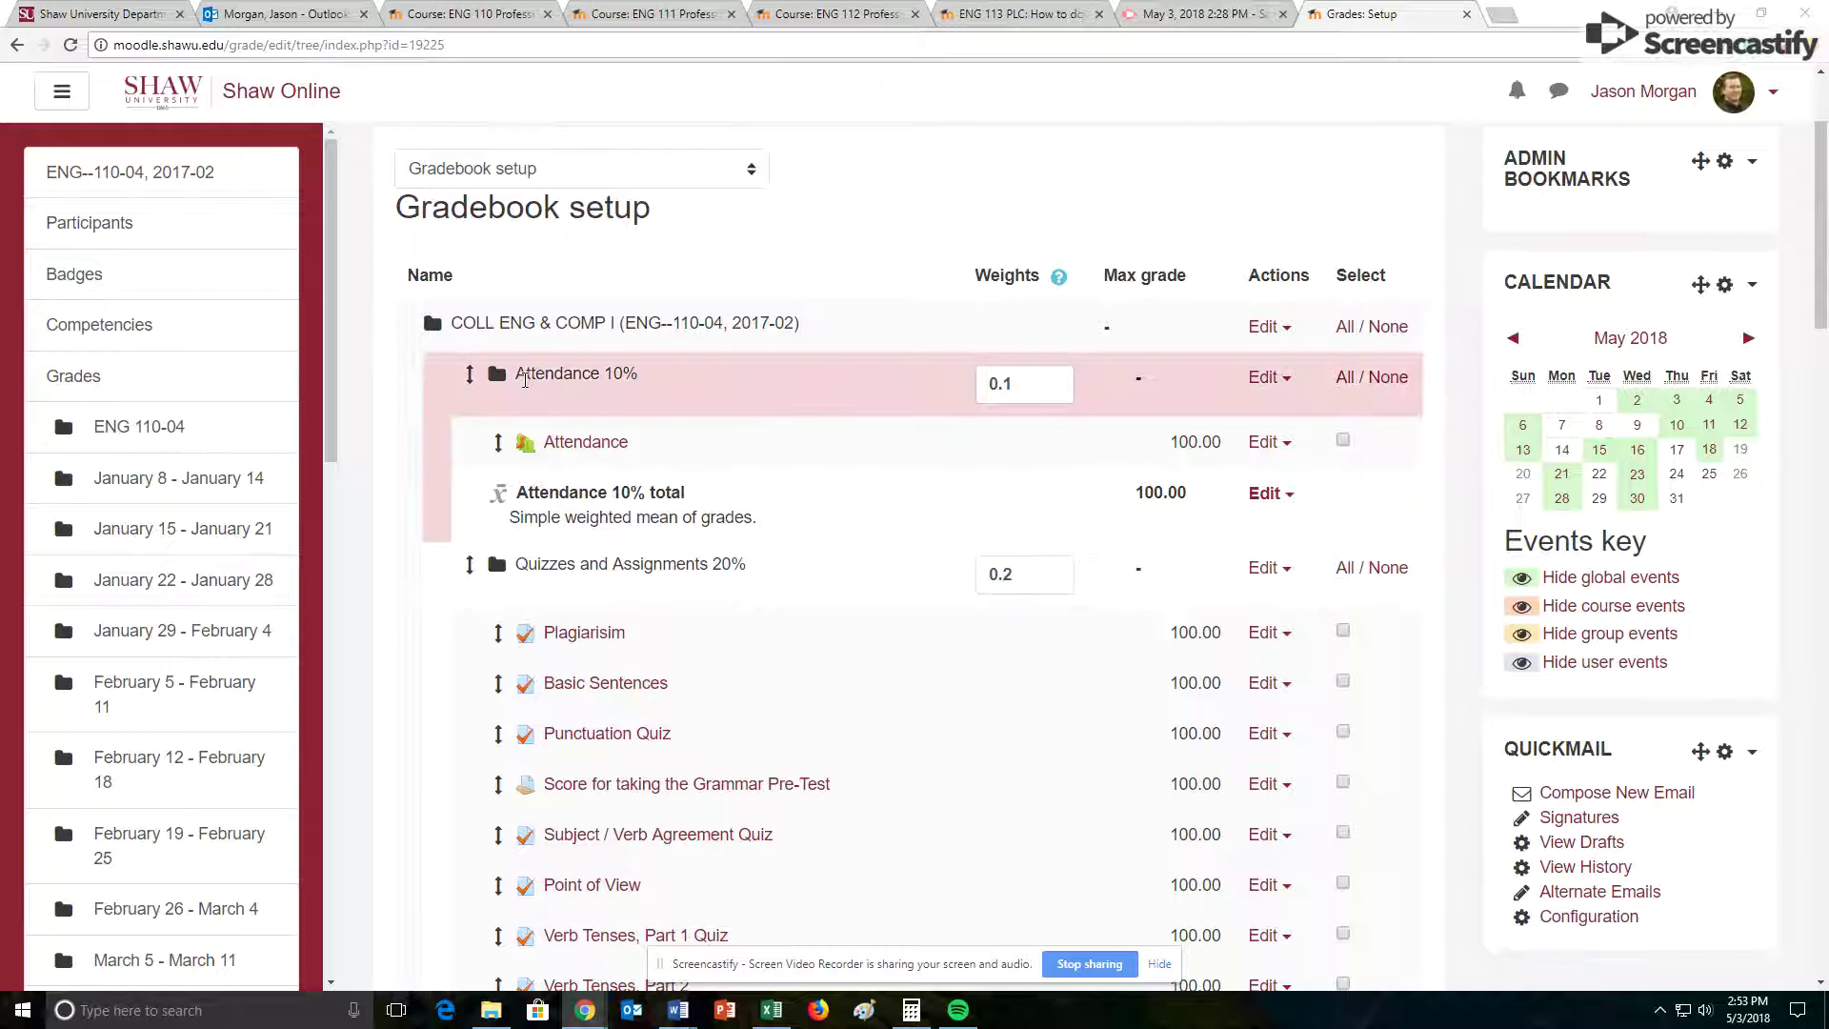
{"action": "left_click_drag", "start_coordinate": [516, 373], "coordinate": [638, 375]}
{"action": "right_click", "coordinate": [602, 375]}
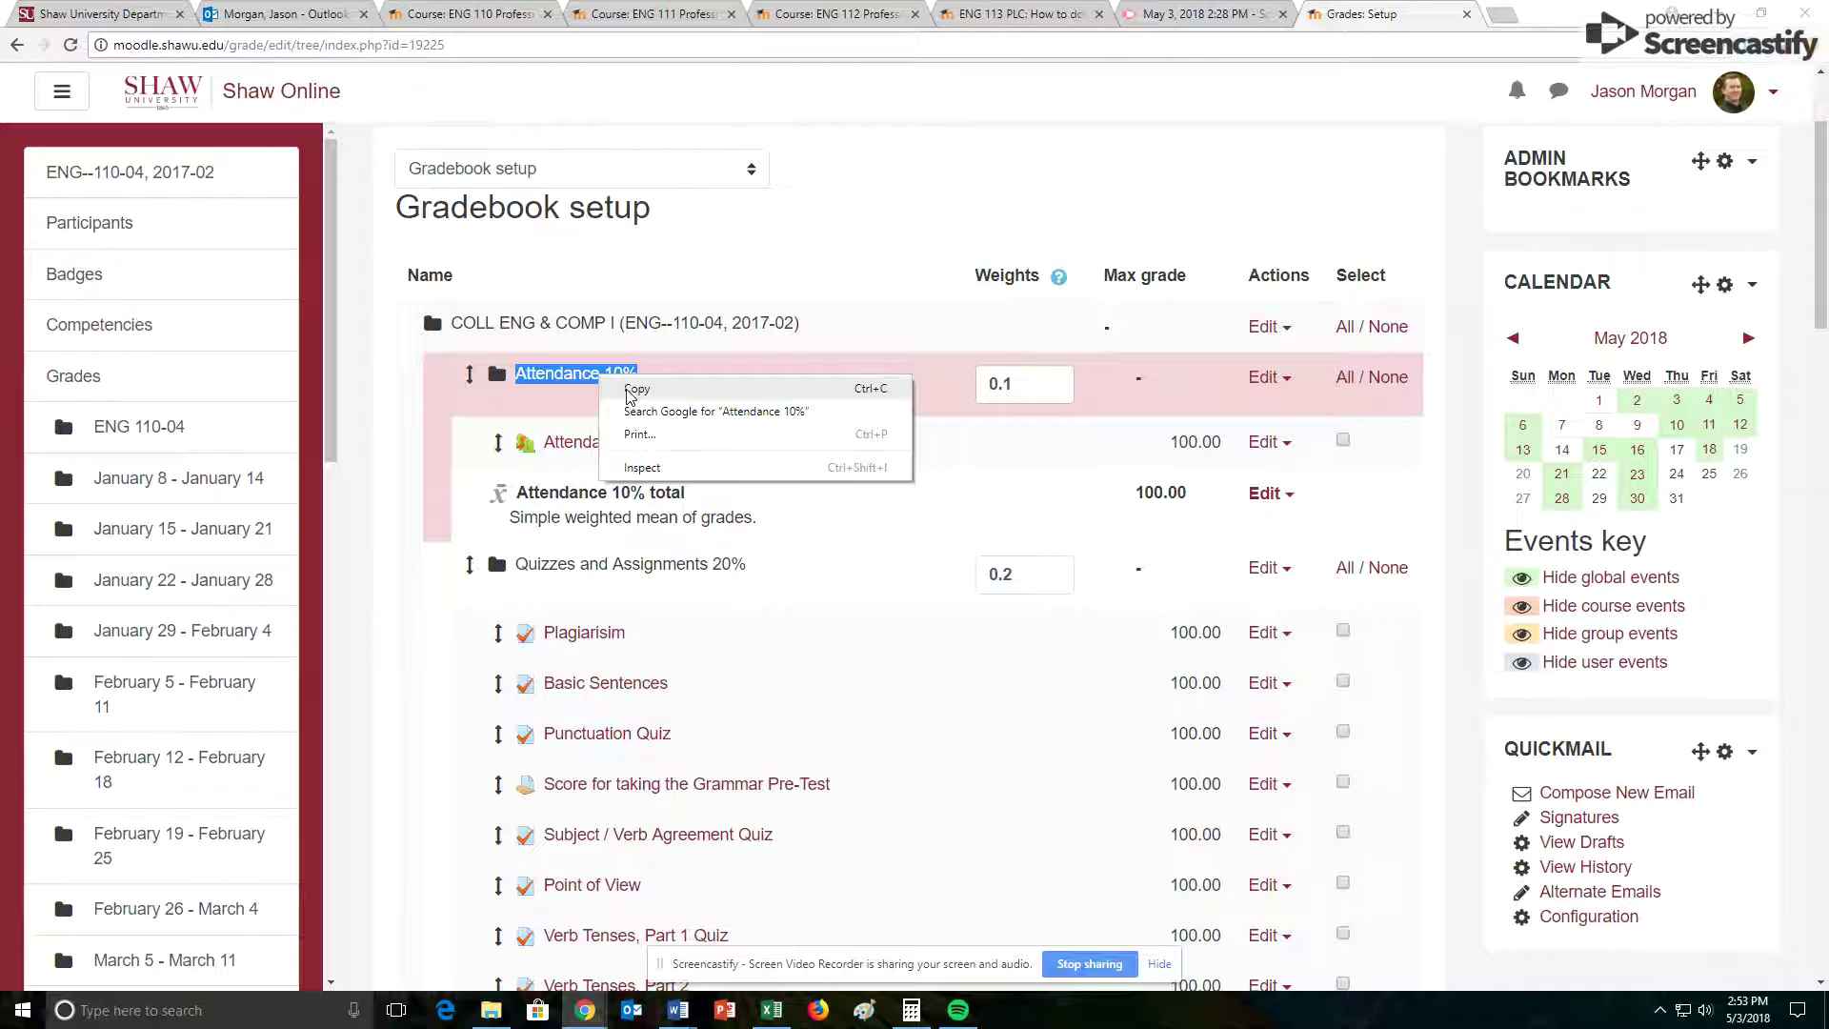
{"action": "left_click", "coordinate": [636, 390]}
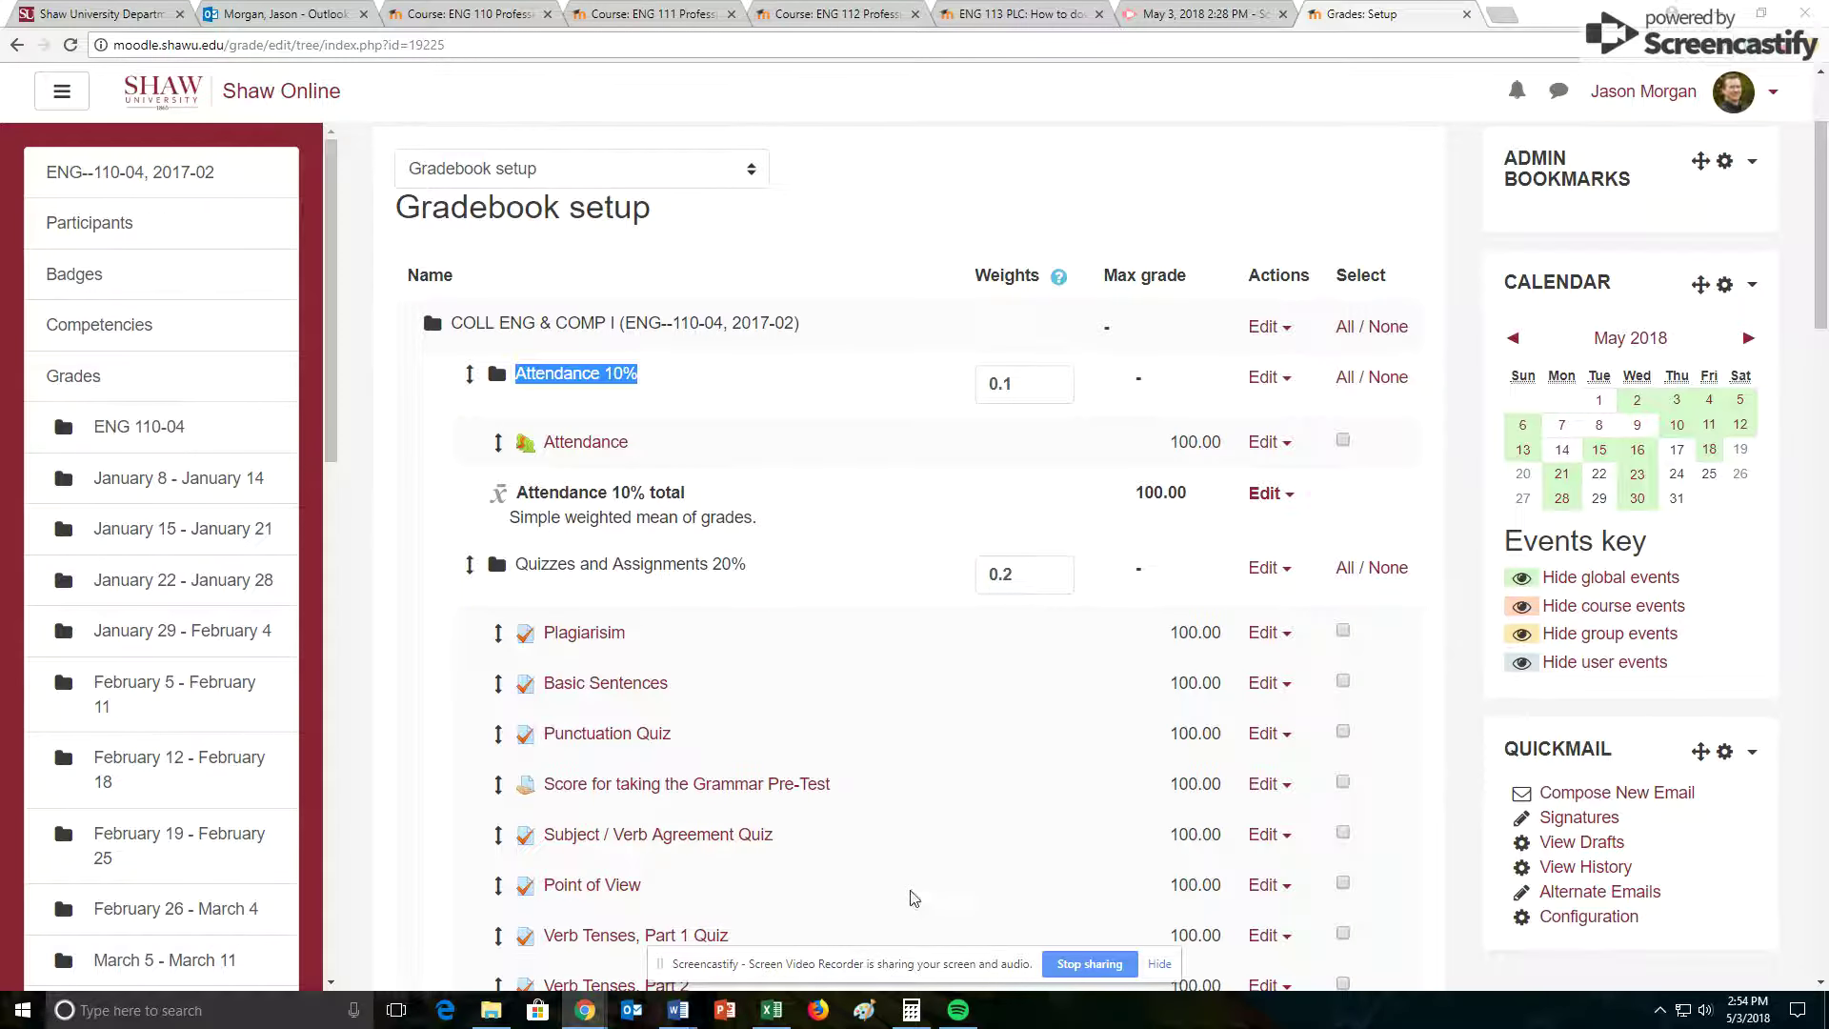
Switch to the Excel grades workbook and select the Category total header in column H
{"action": "left_click", "coordinate": [768, 1002]}
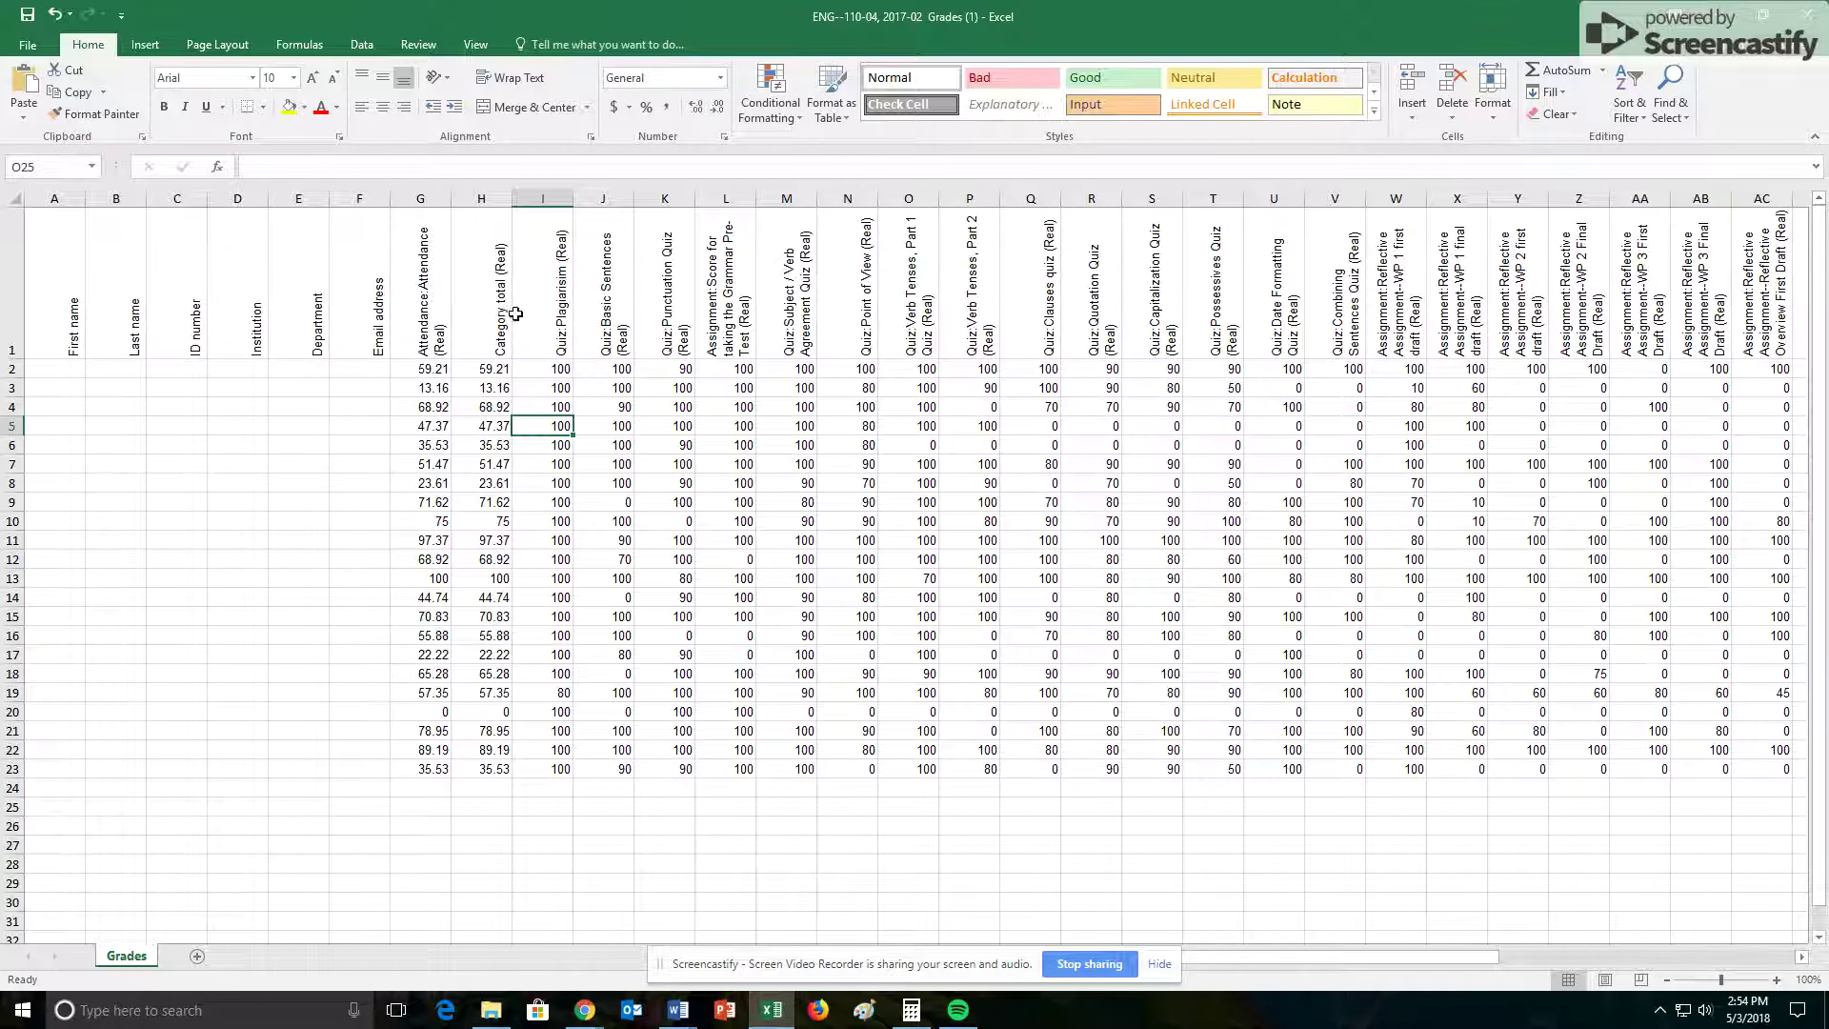
{"action": "left_click", "coordinate": [496, 330]}
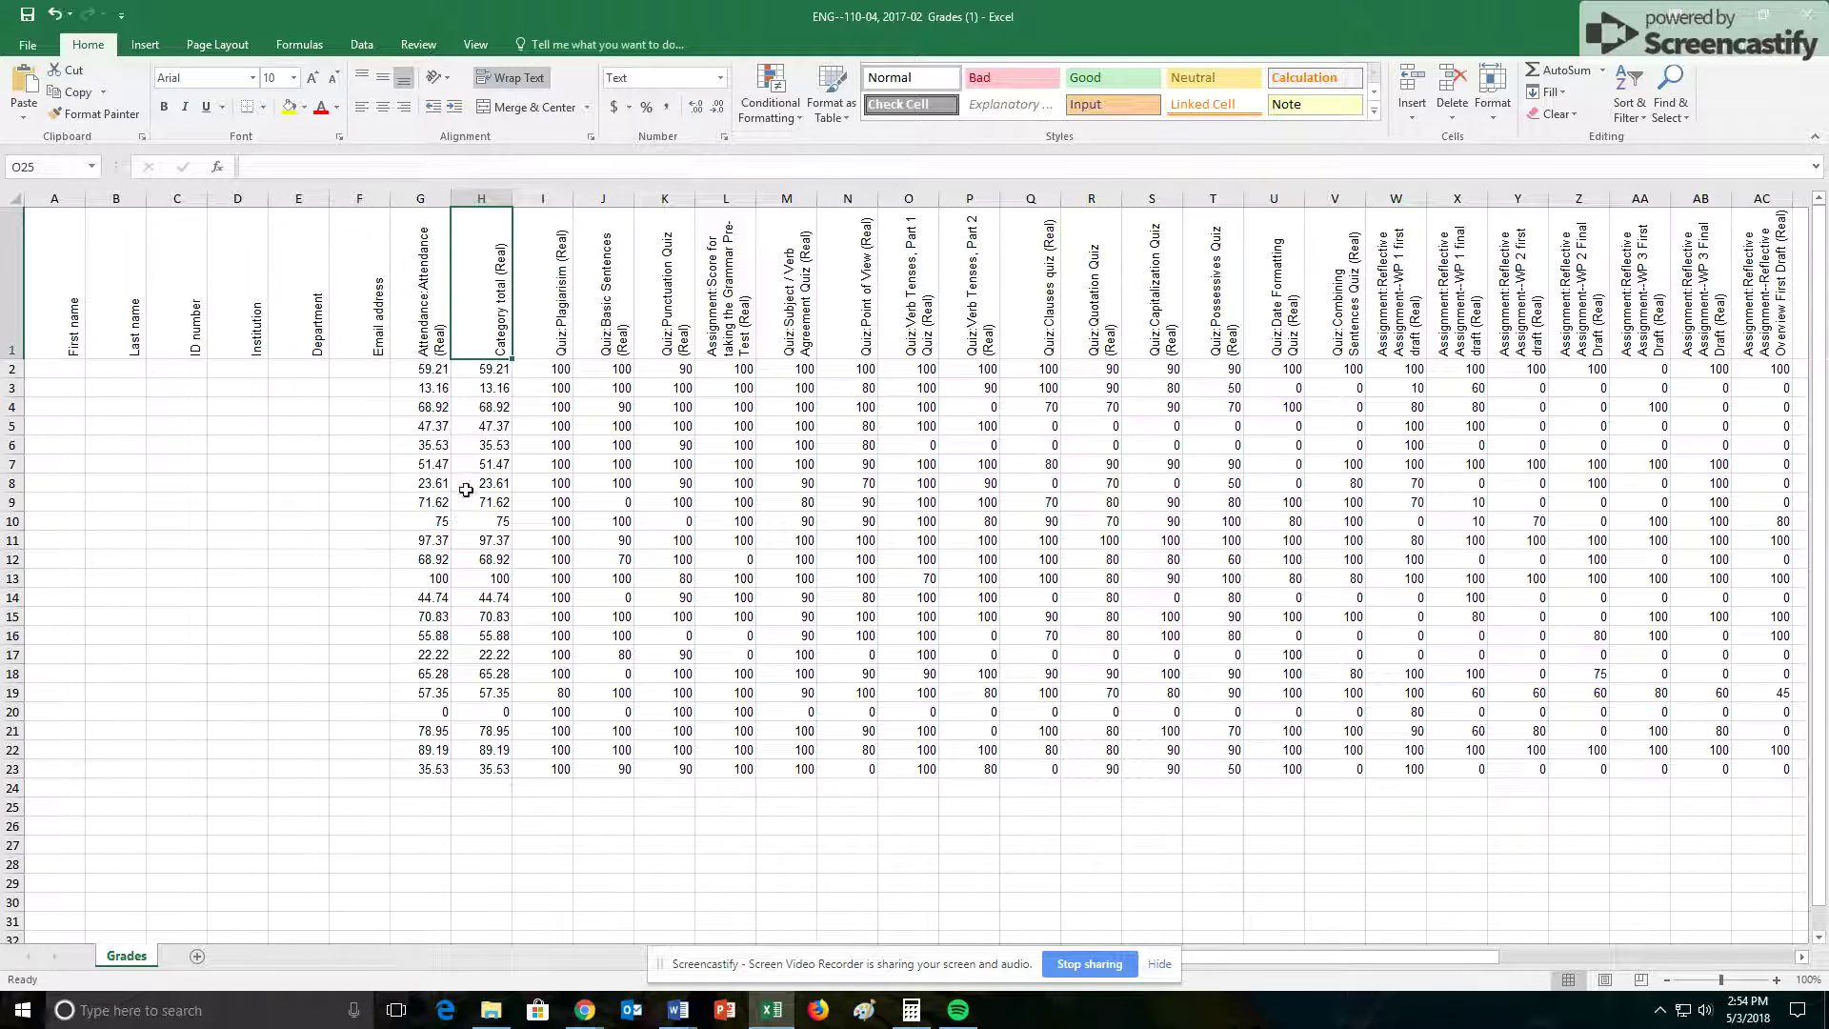
{"action": "right_click", "coordinate": [497, 340]}
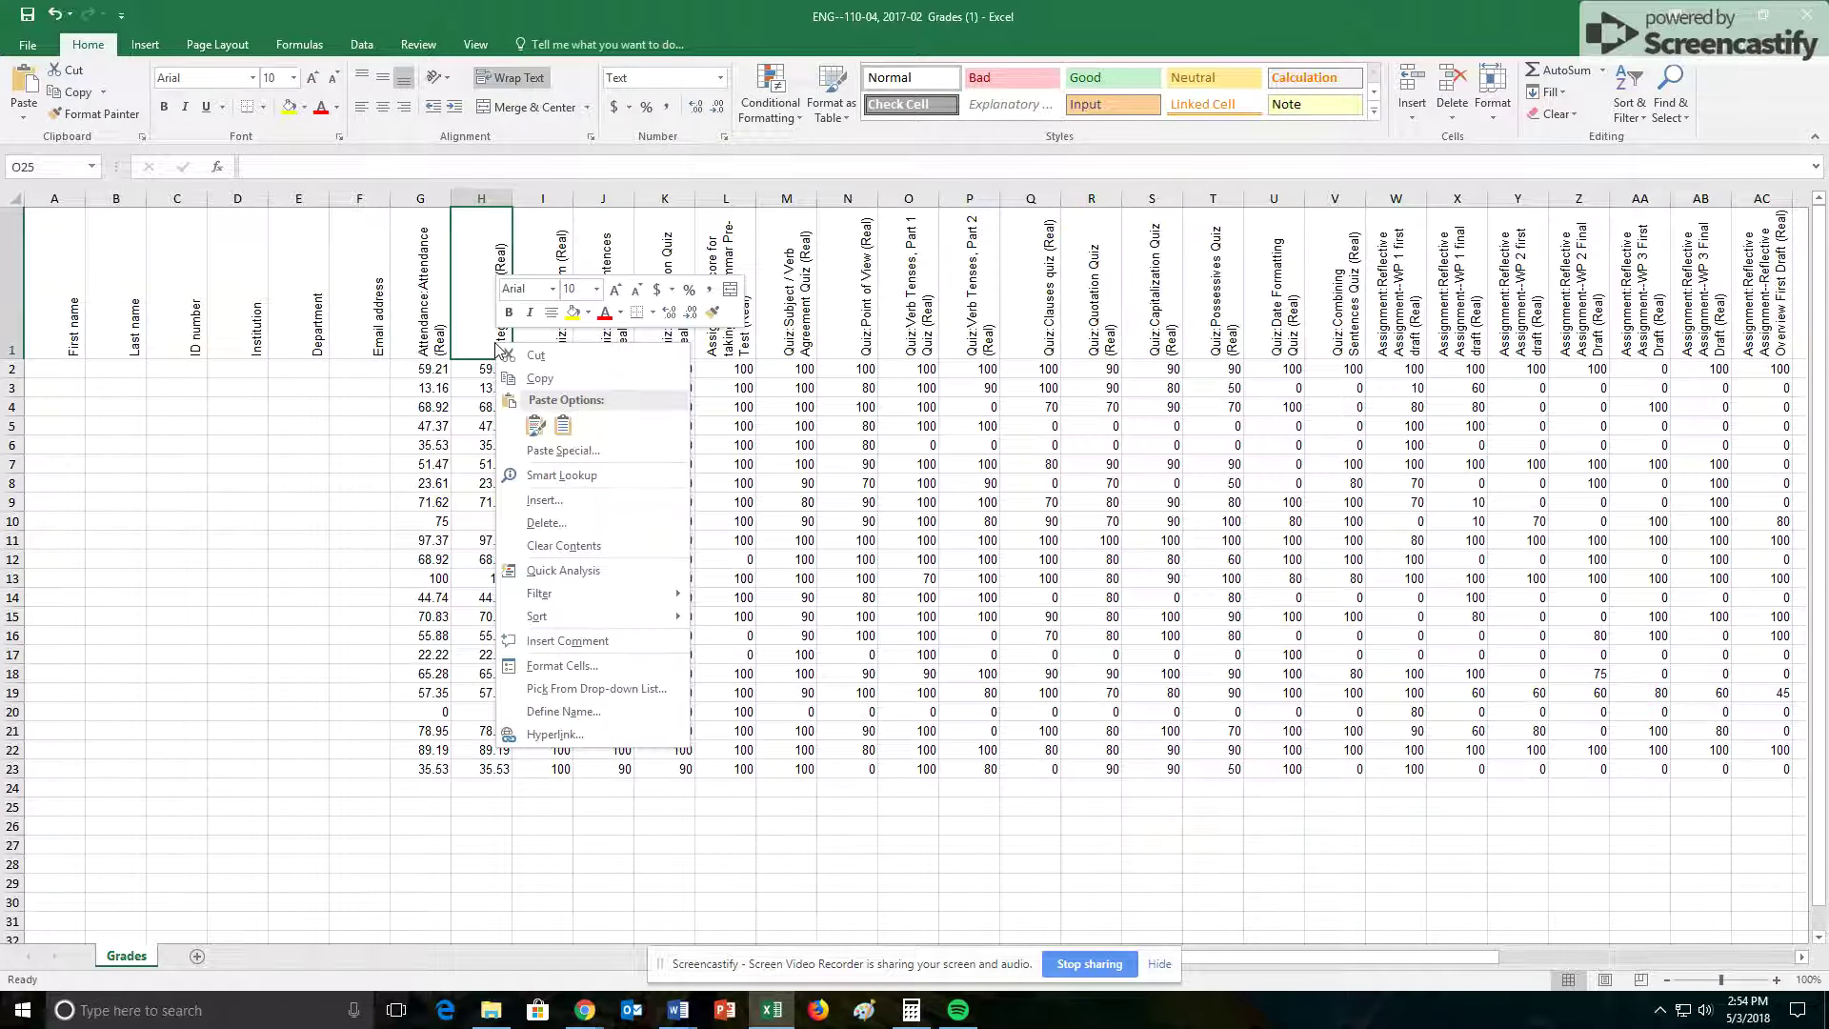
{"action": "left_click", "coordinate": [548, 433]}
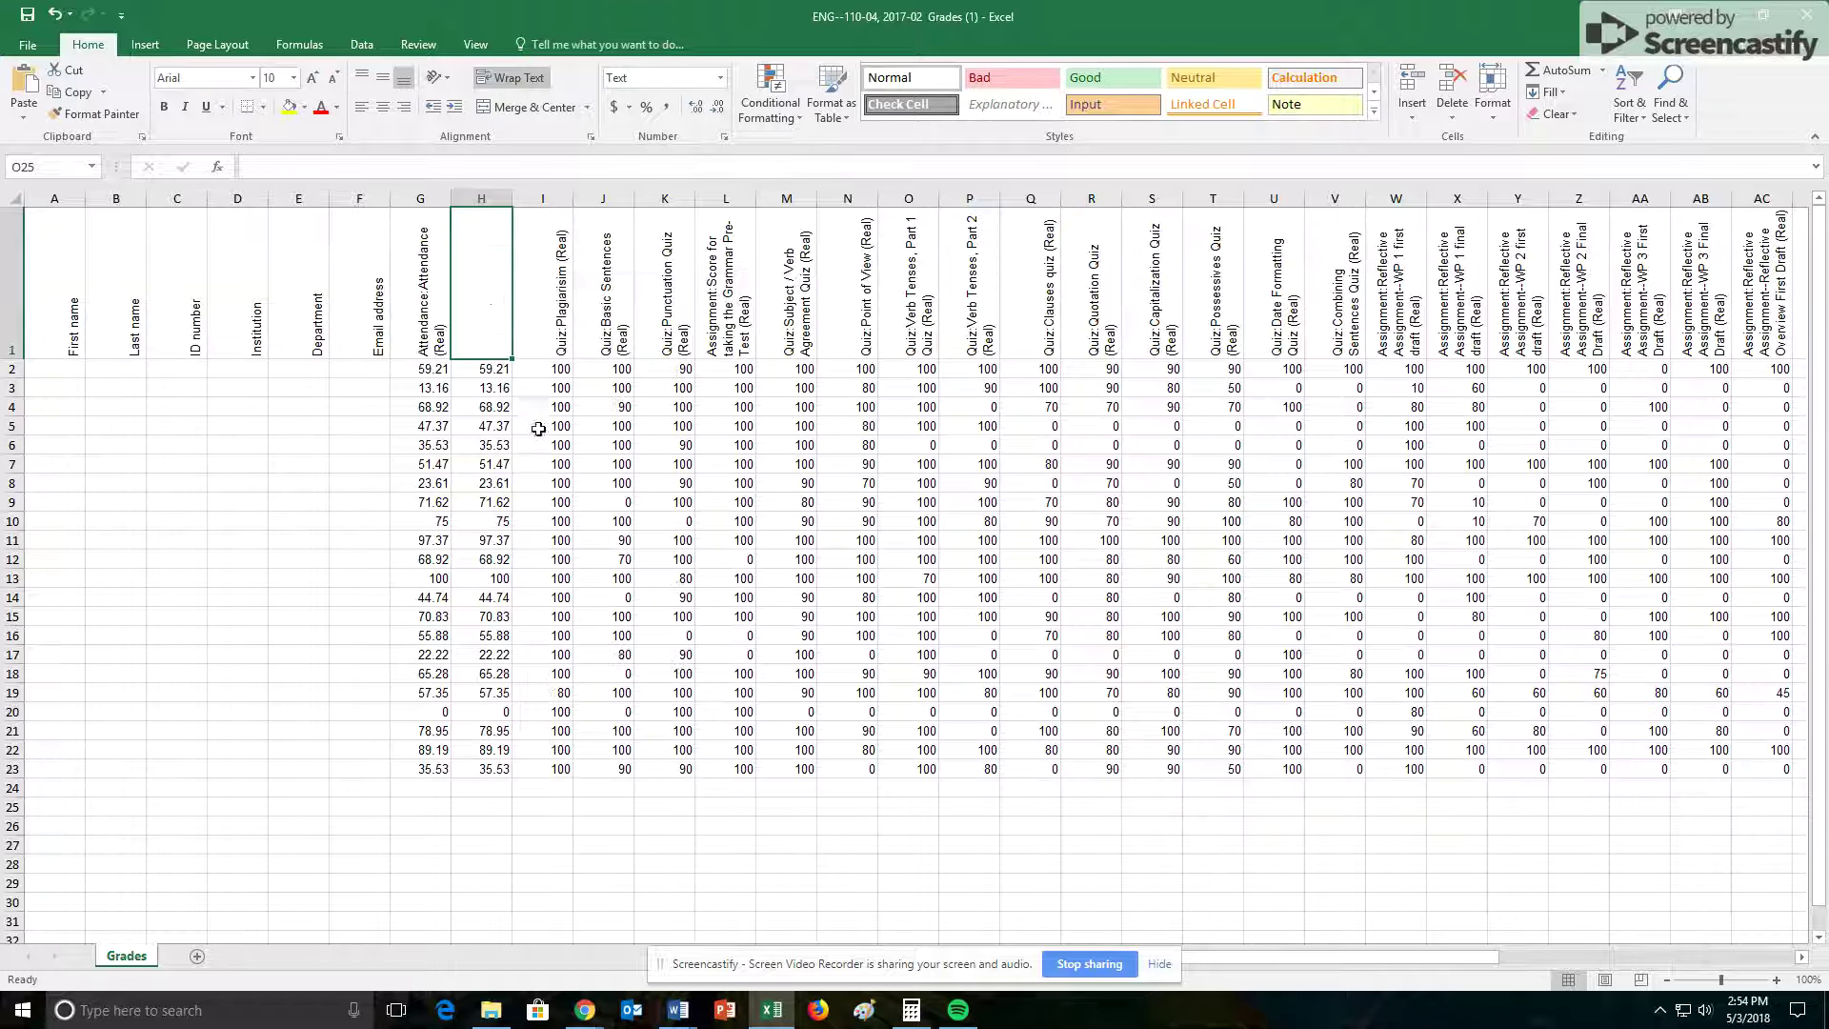
{"action": "right_click", "coordinate": [487, 314]}
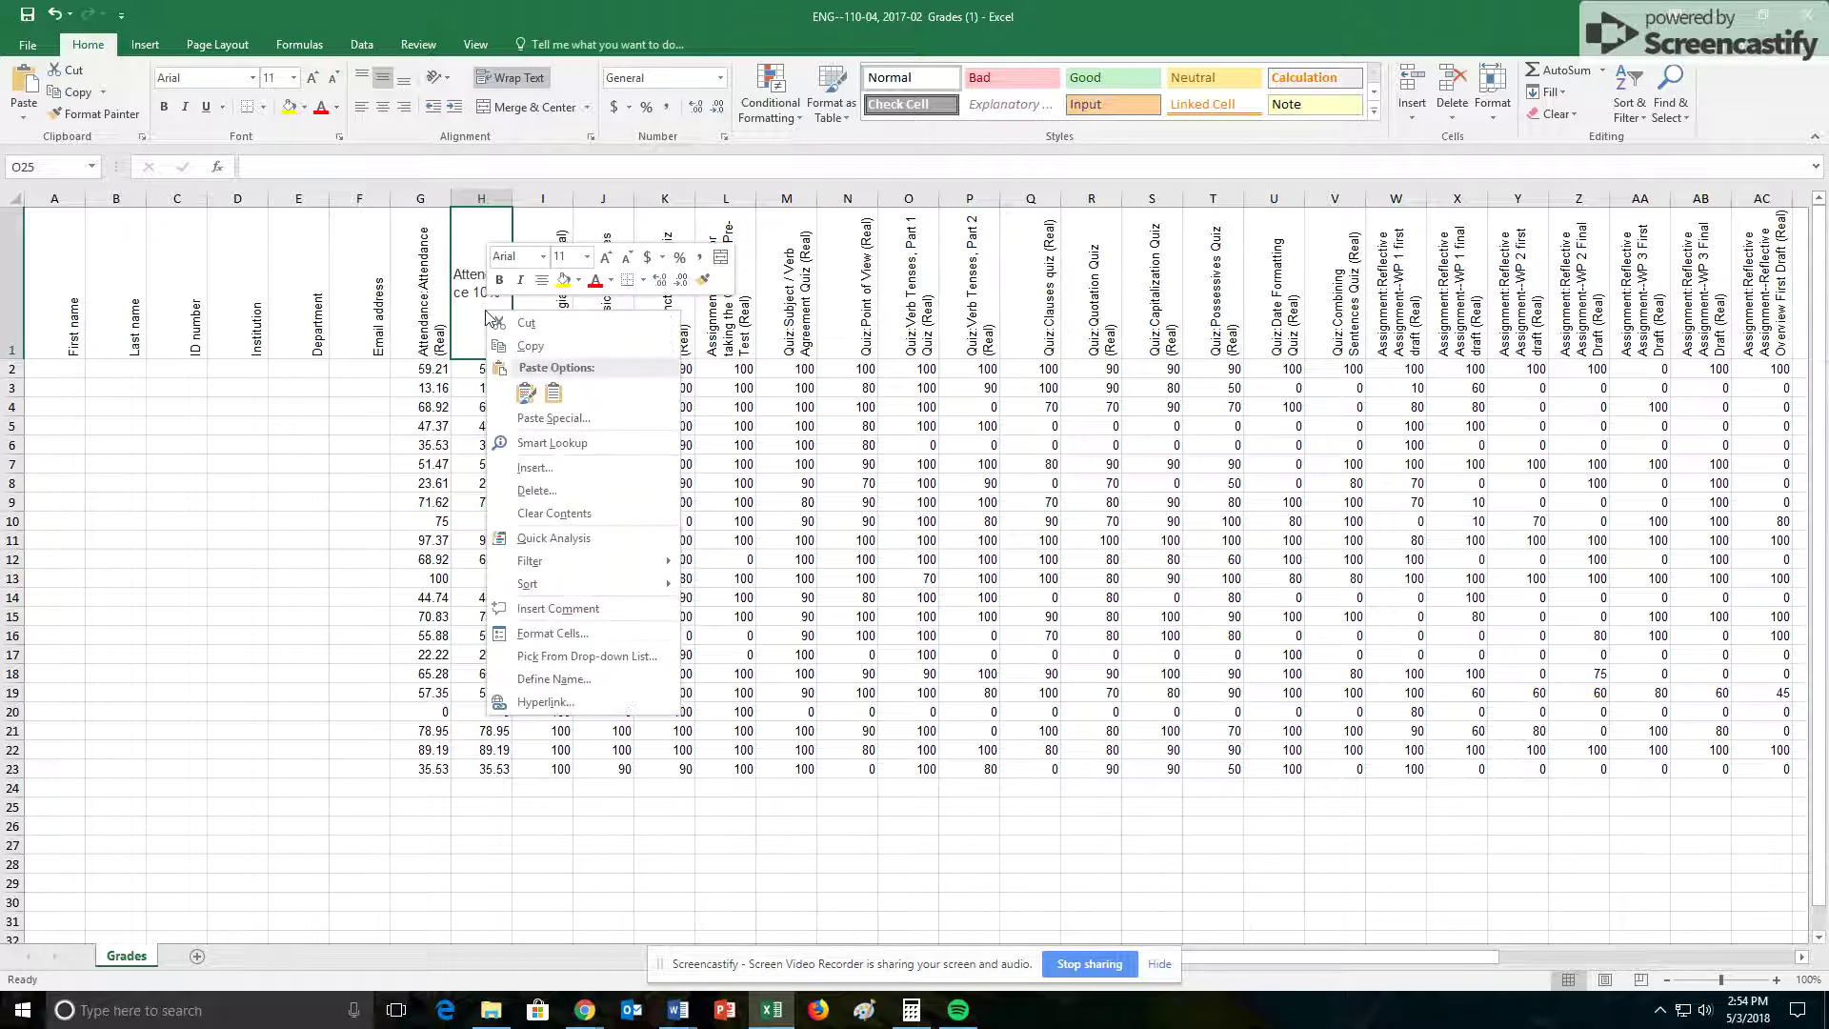
{"action": "left_click", "coordinate": [469, 296]}
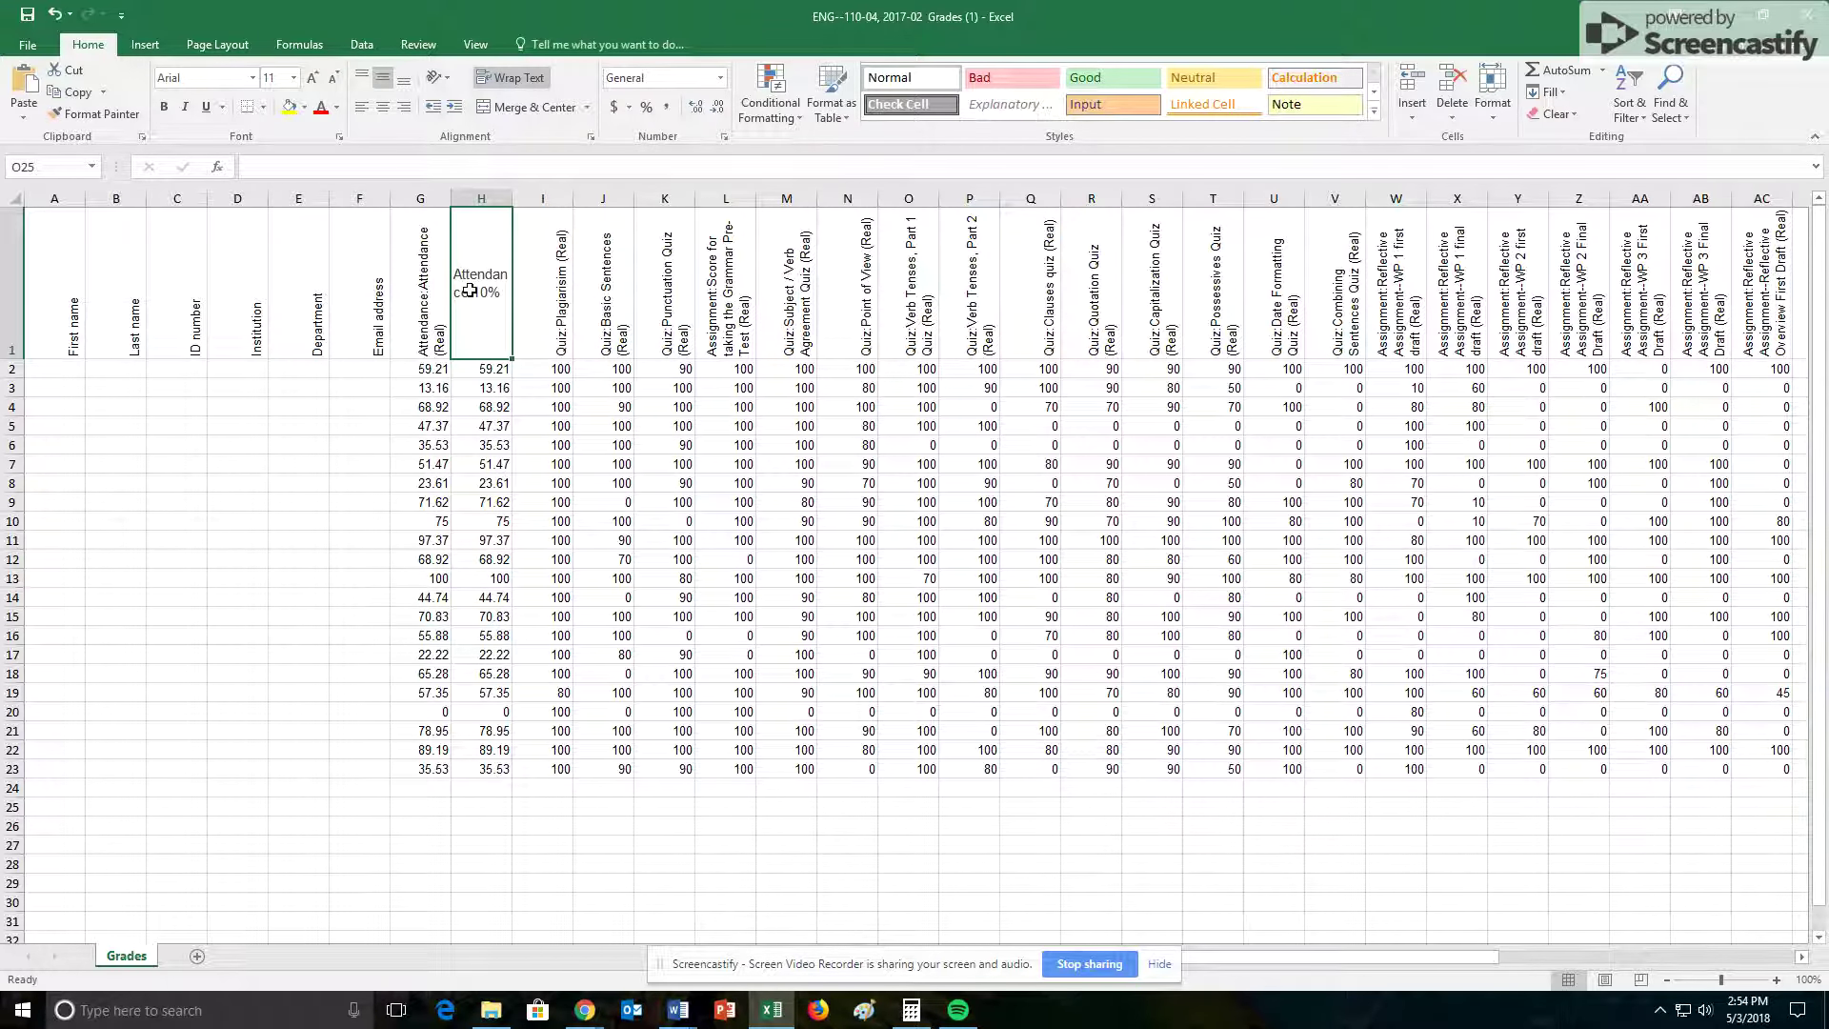
{"action": "key", "text": "ctrl+z"}
Paste "Attendance 10%" as the column H header, matching the destination formatting, and fill the whole column light green
{"action": "right_click", "coordinate": [477, 296]}
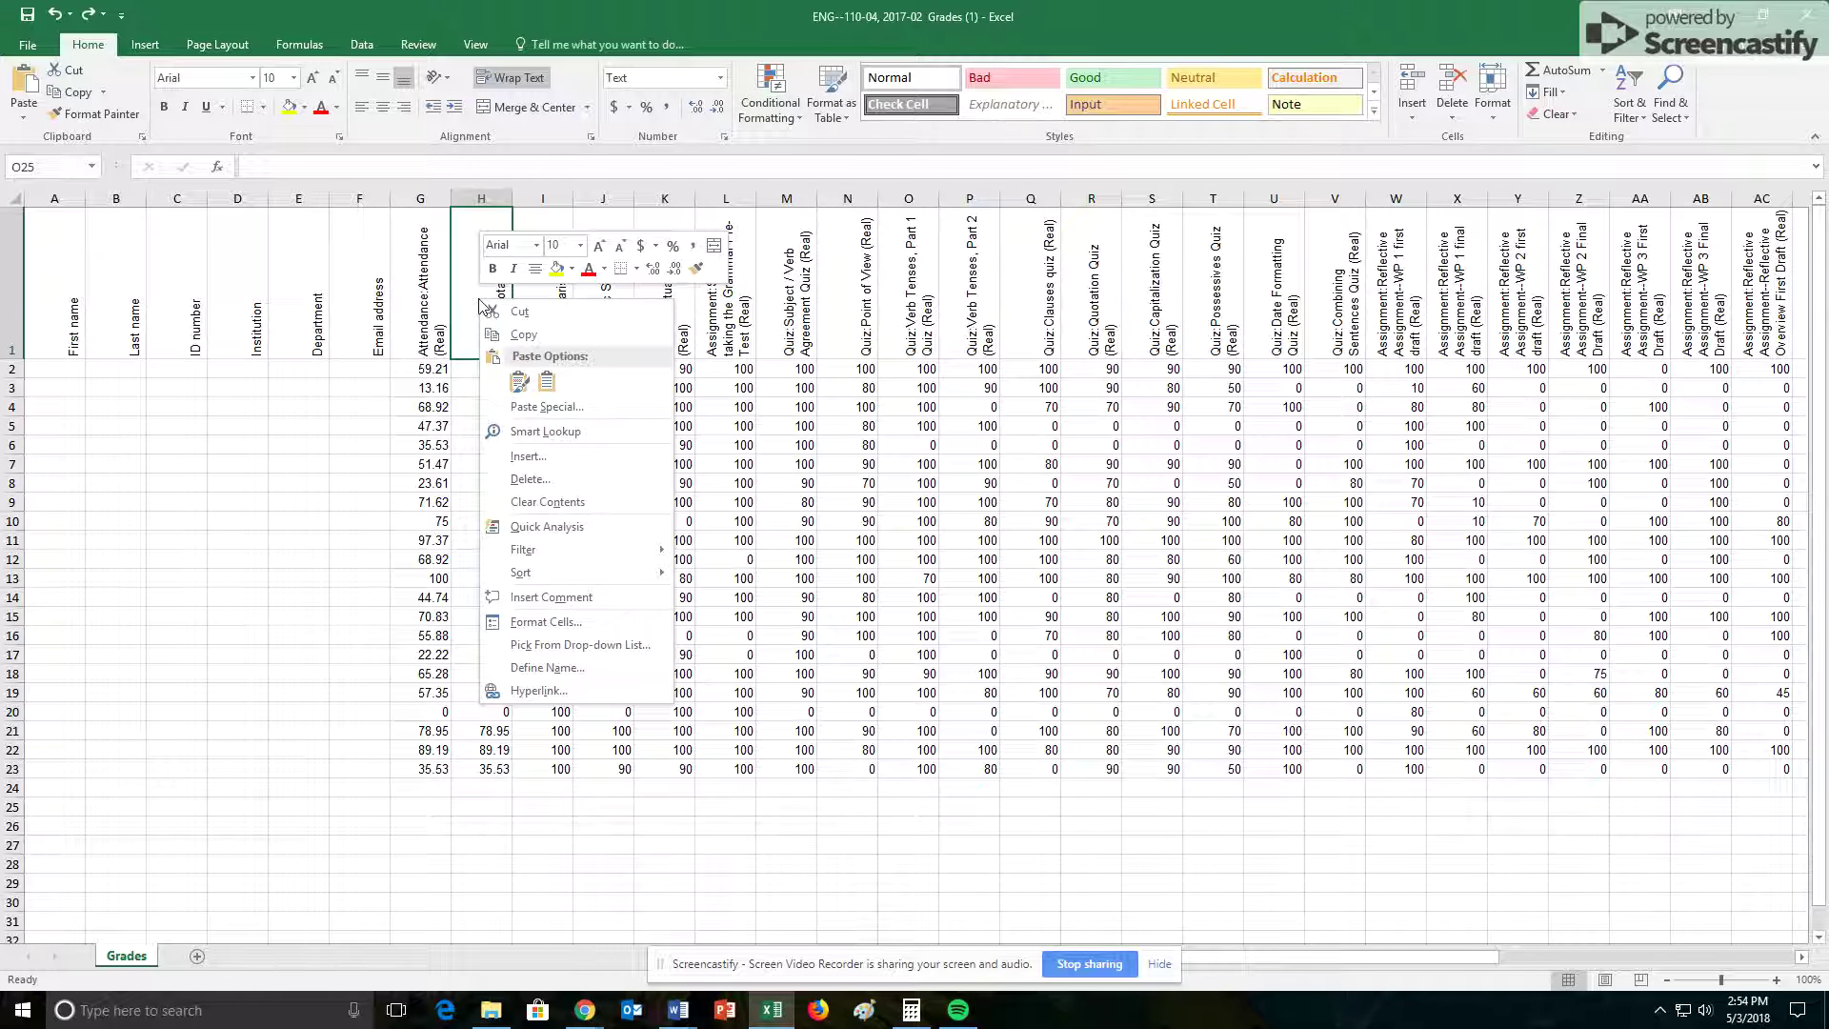
{"action": "left_click", "coordinate": [546, 381]}
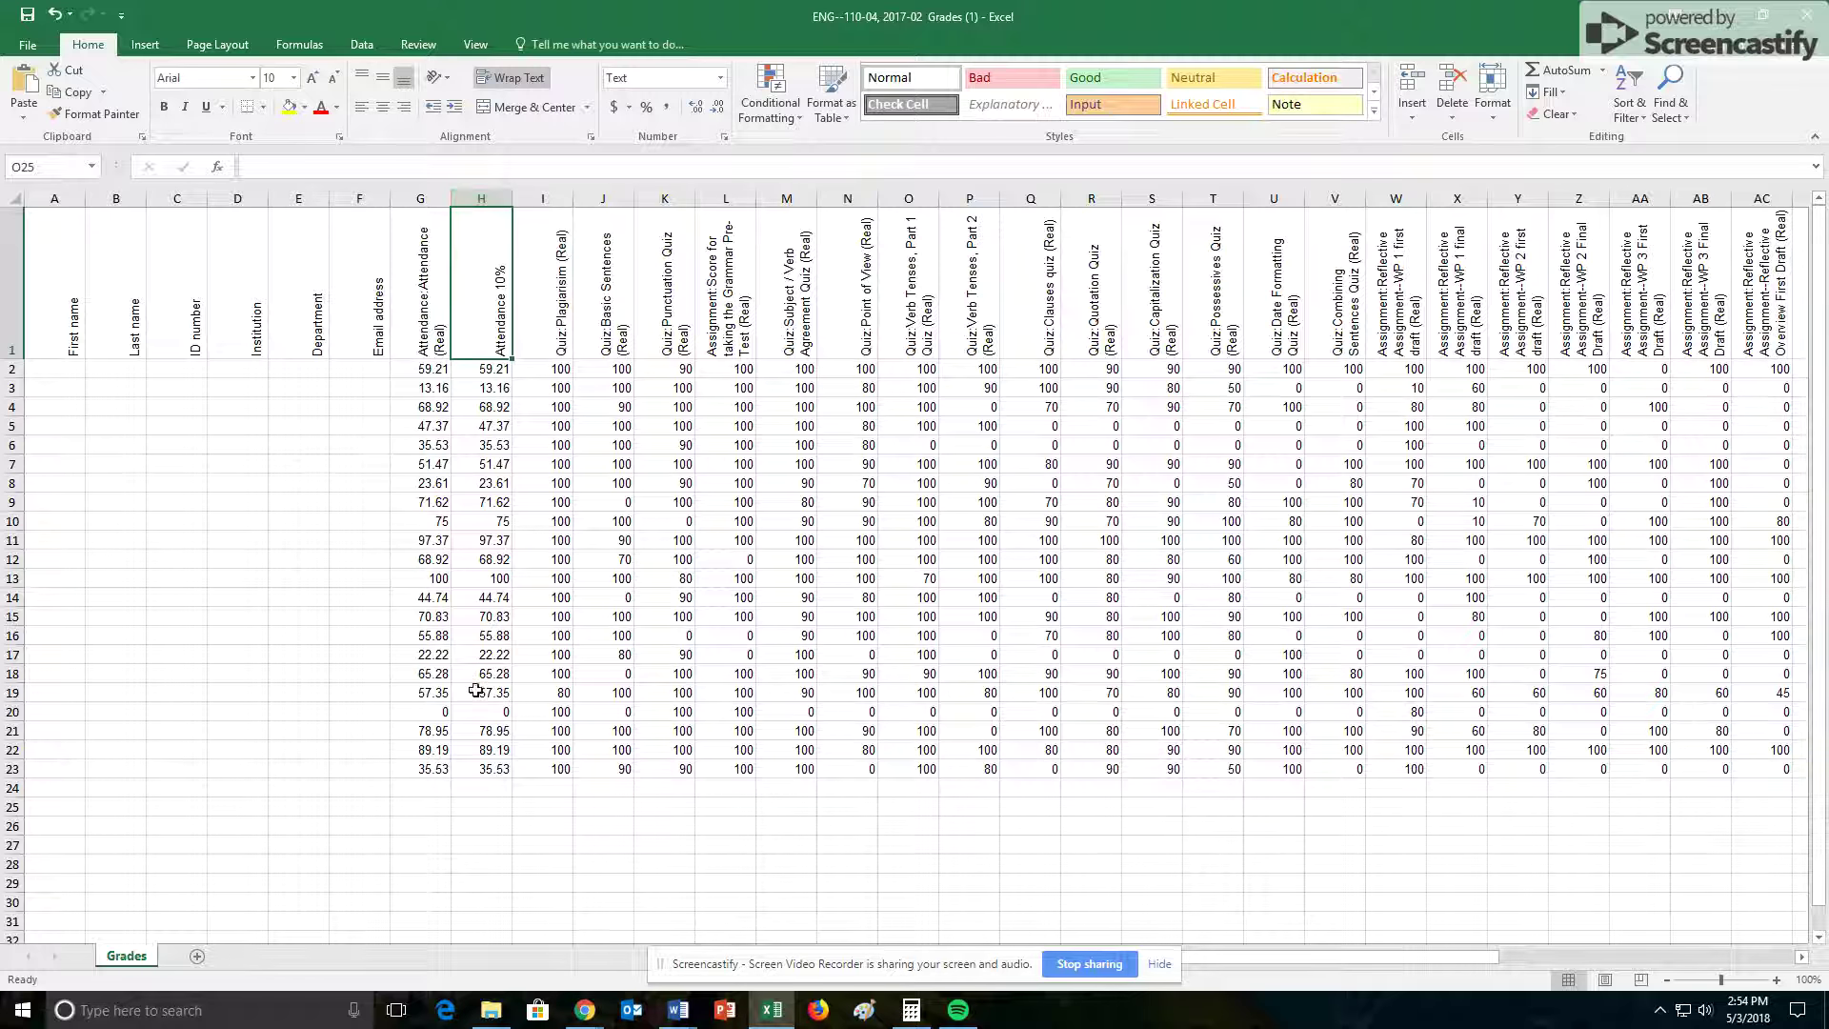
{"action": "left_click", "coordinate": [492, 195]}
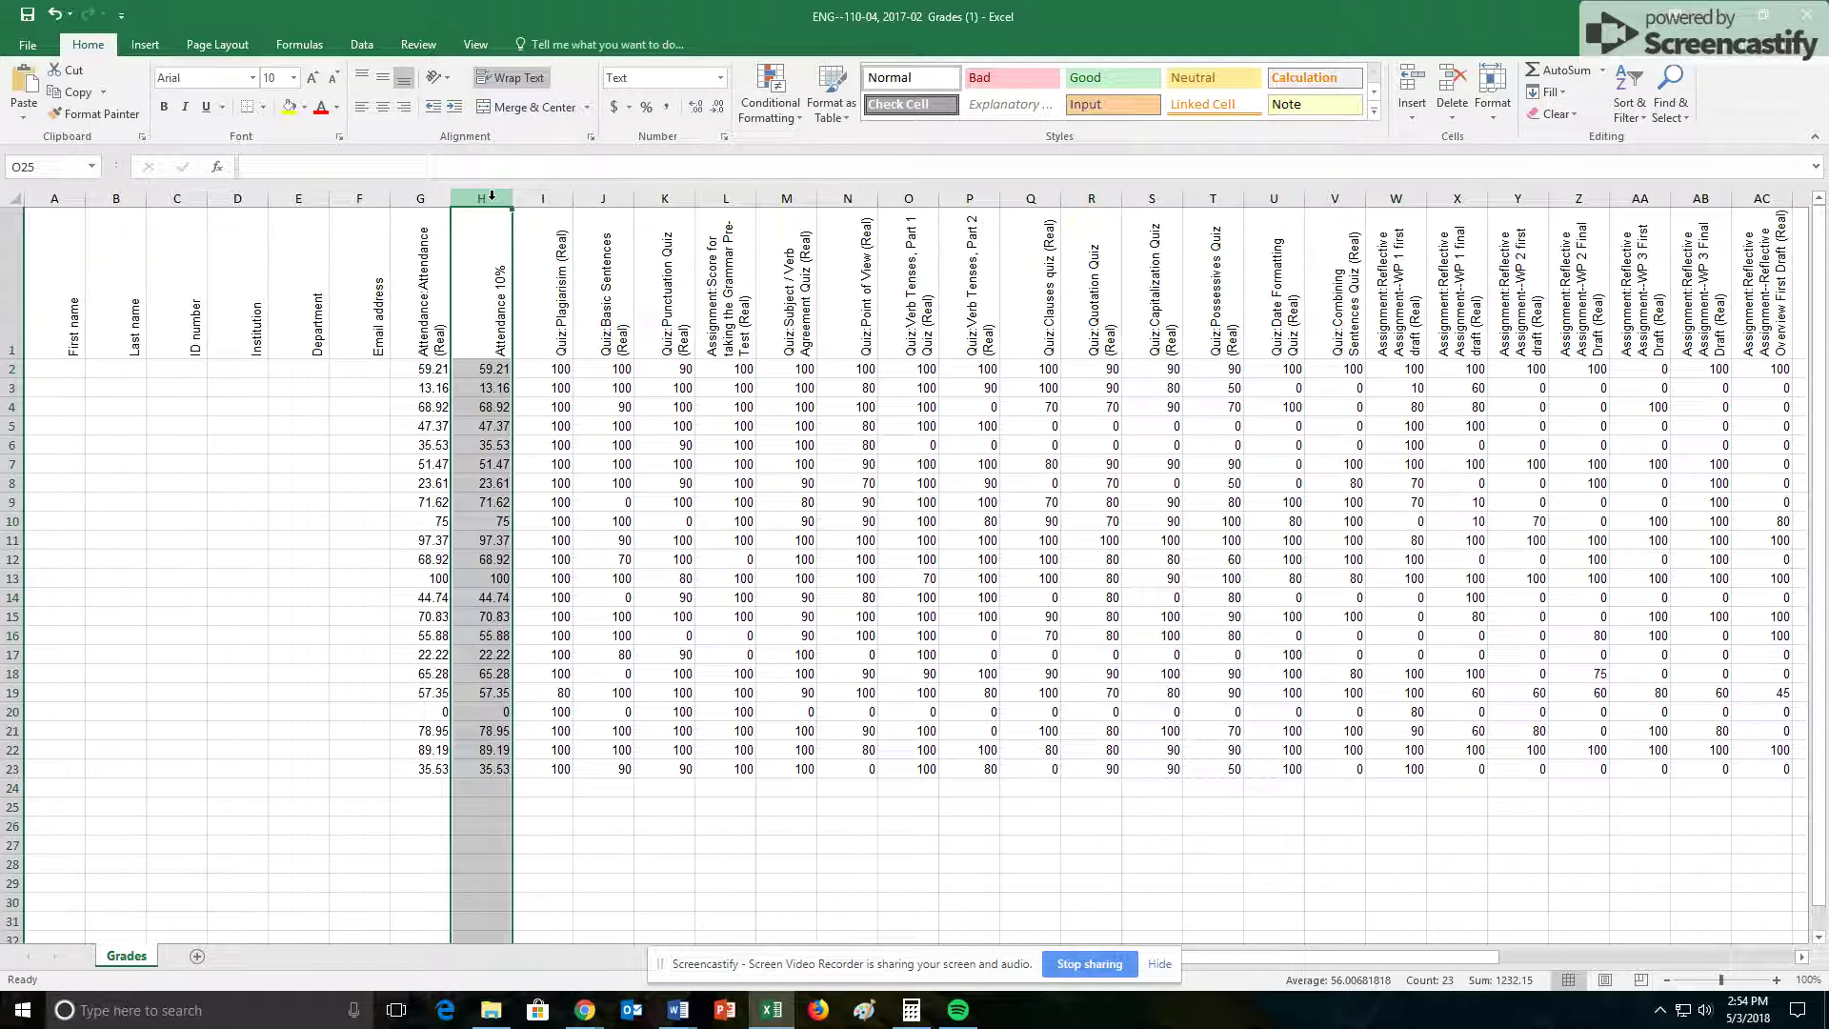
{"action": "left_click", "coordinate": [305, 107]}
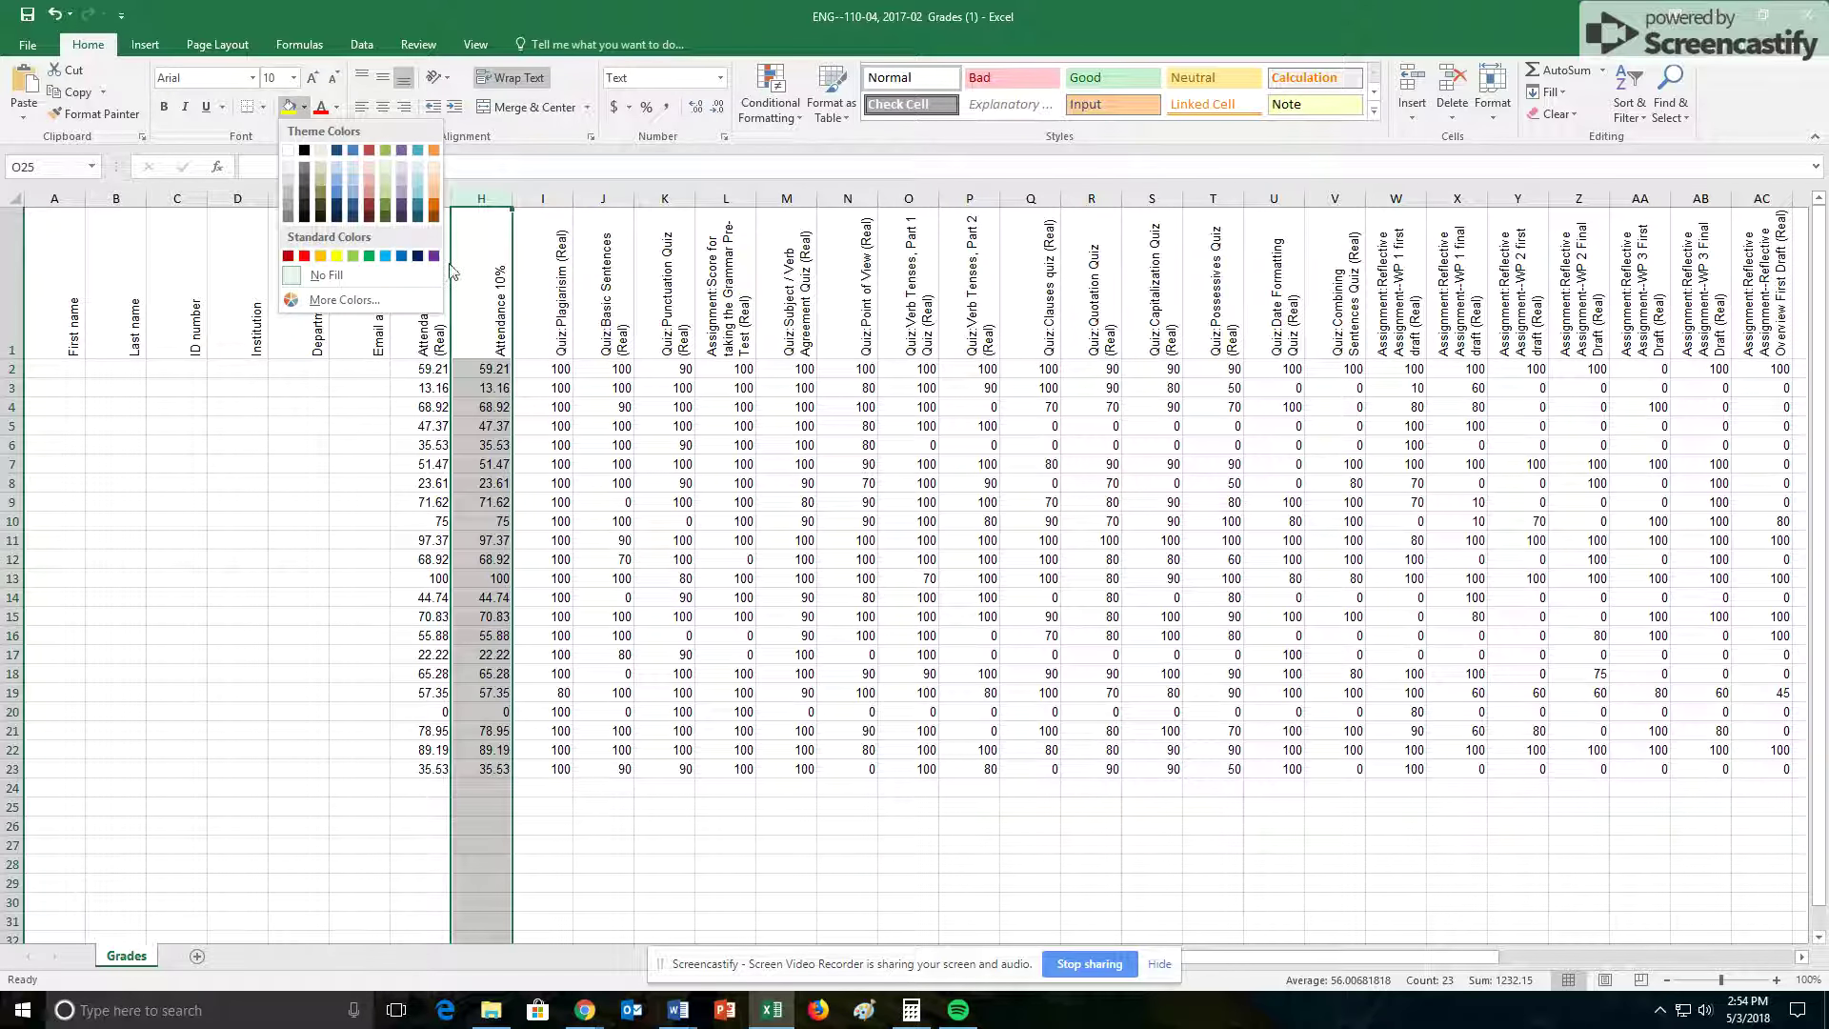
{"action": "left_click", "coordinate": [352, 258]}
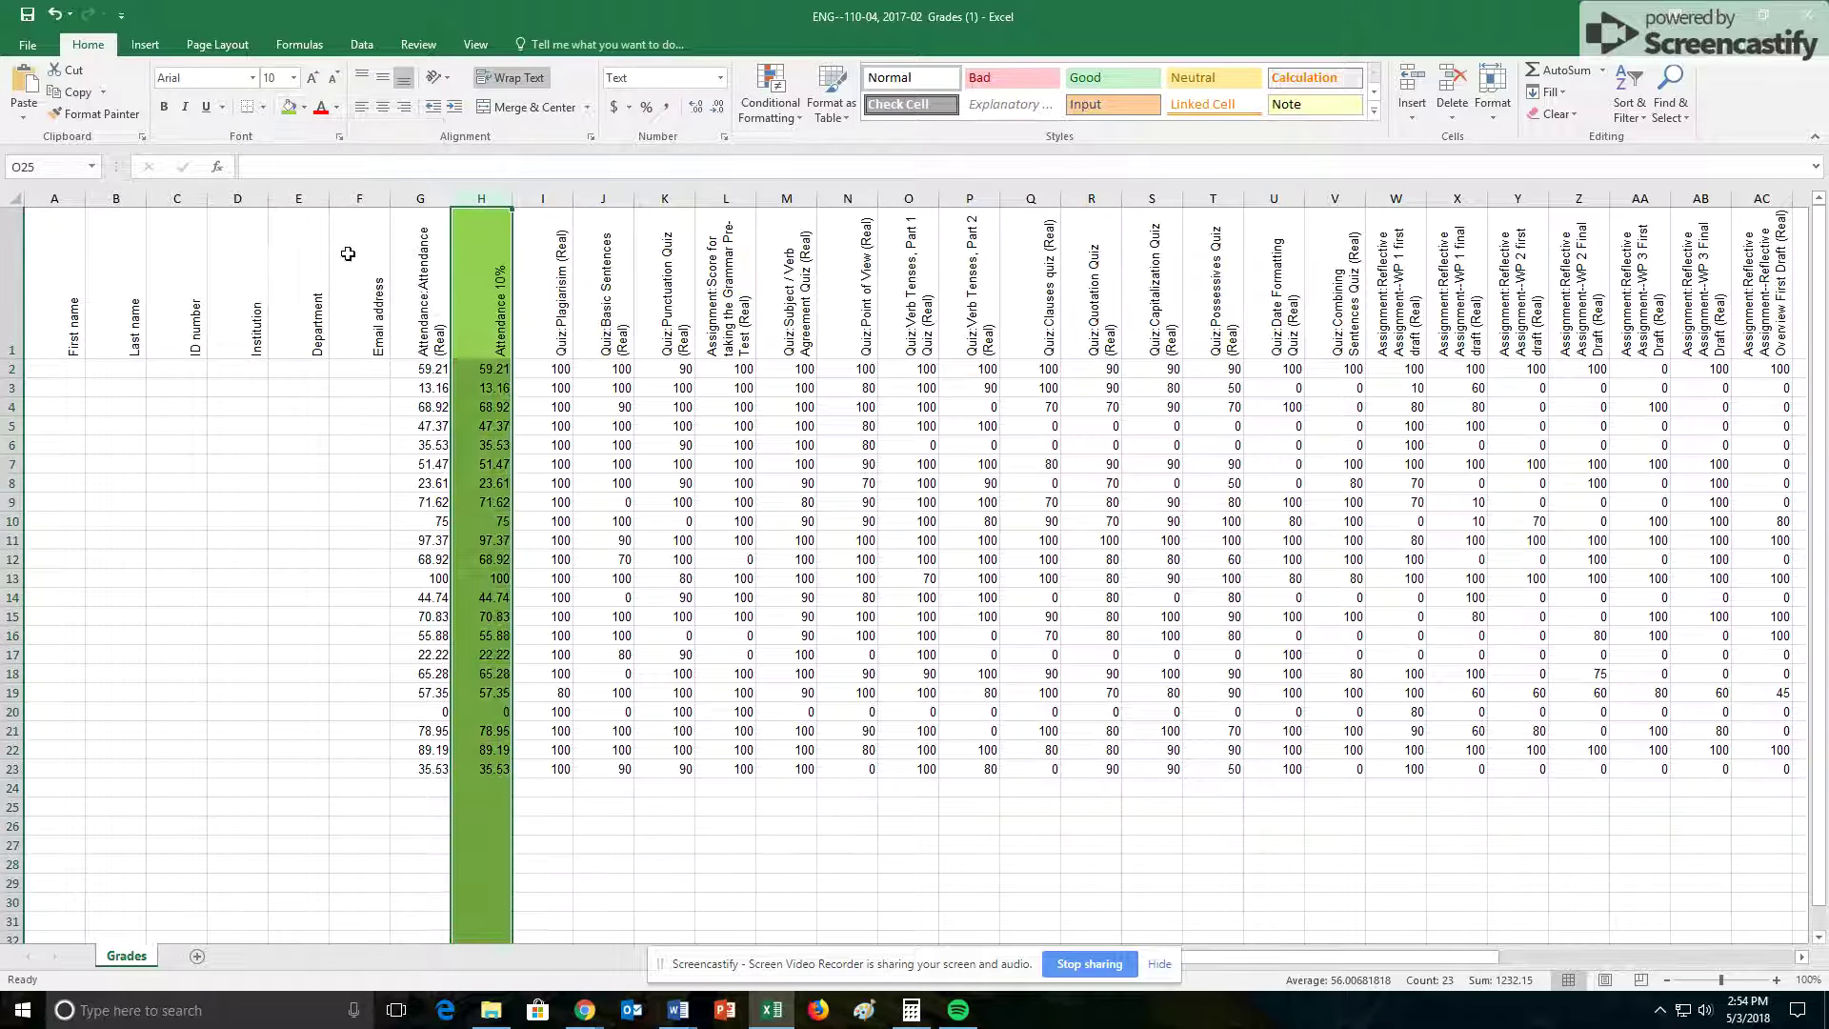
{"action": "left_click", "coordinate": [557, 787]}
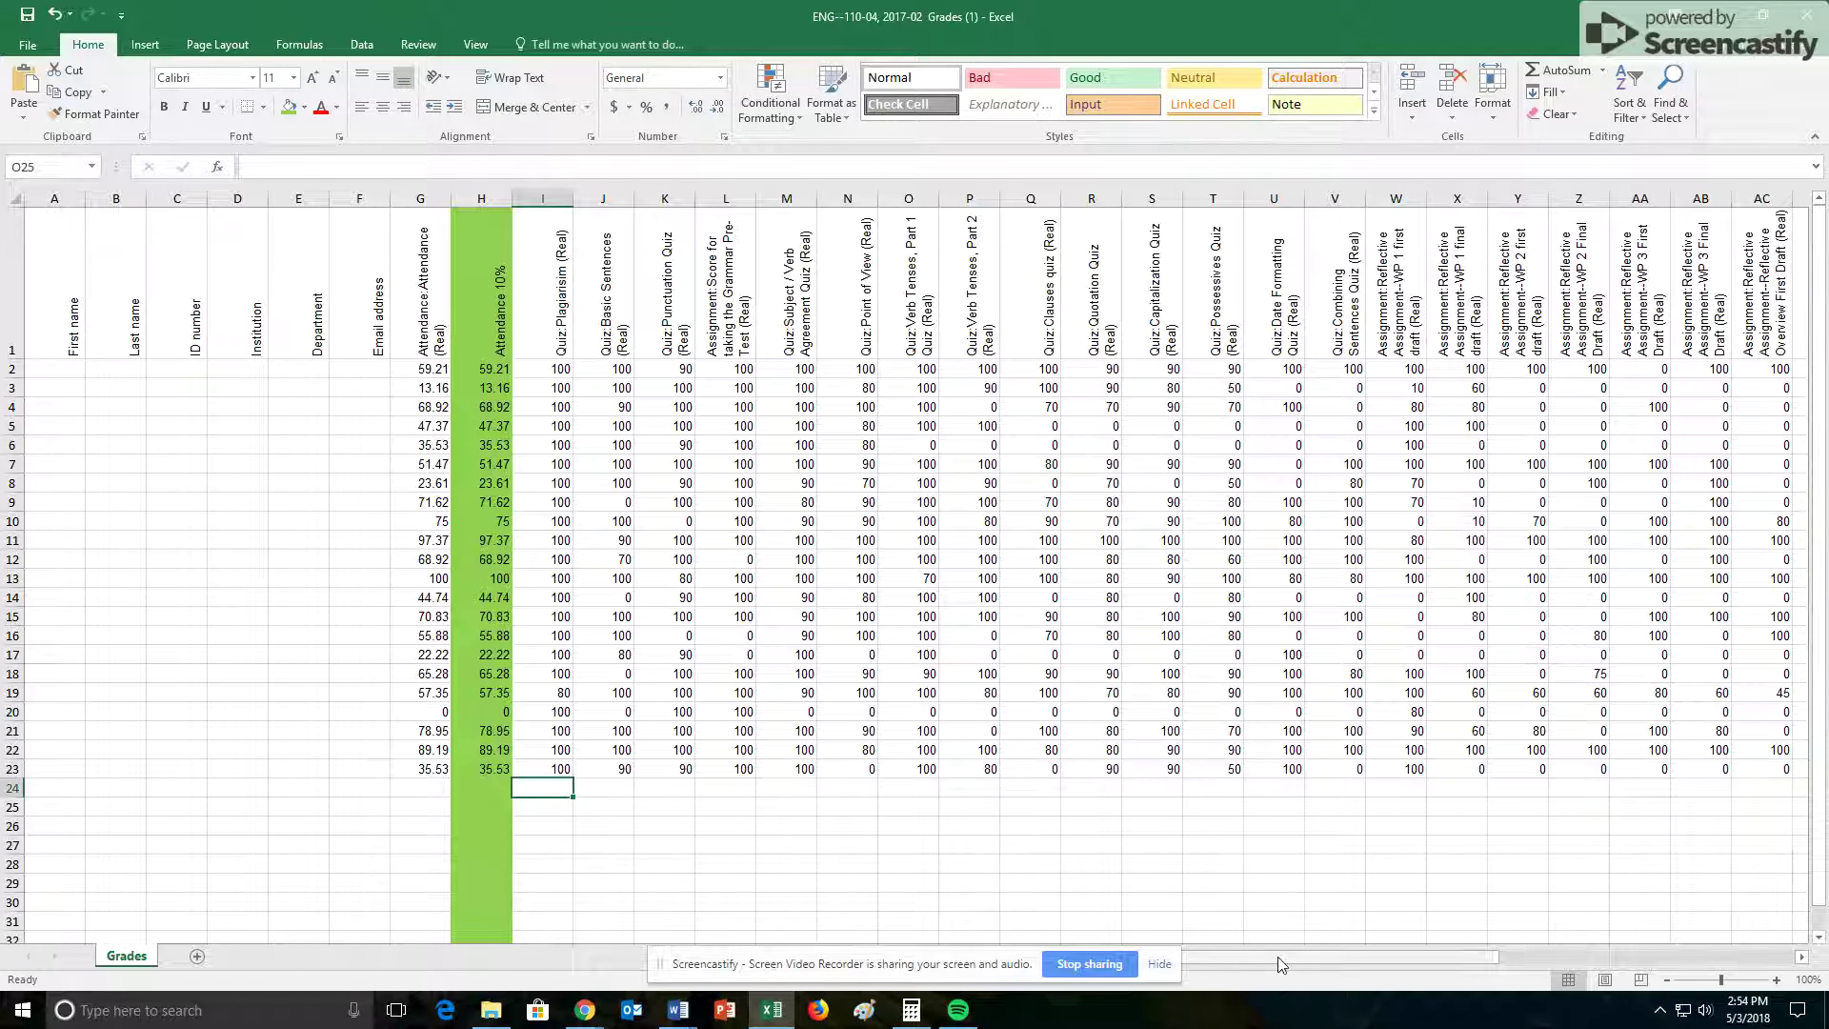
Switch to Moodle in Chrome and copy the category name "Quizzes and Assignments 20%" from the gradebook setup list
{"action": "left_click_drag", "start_coordinate": [1363, 959], "coordinate": [1426, 960]}
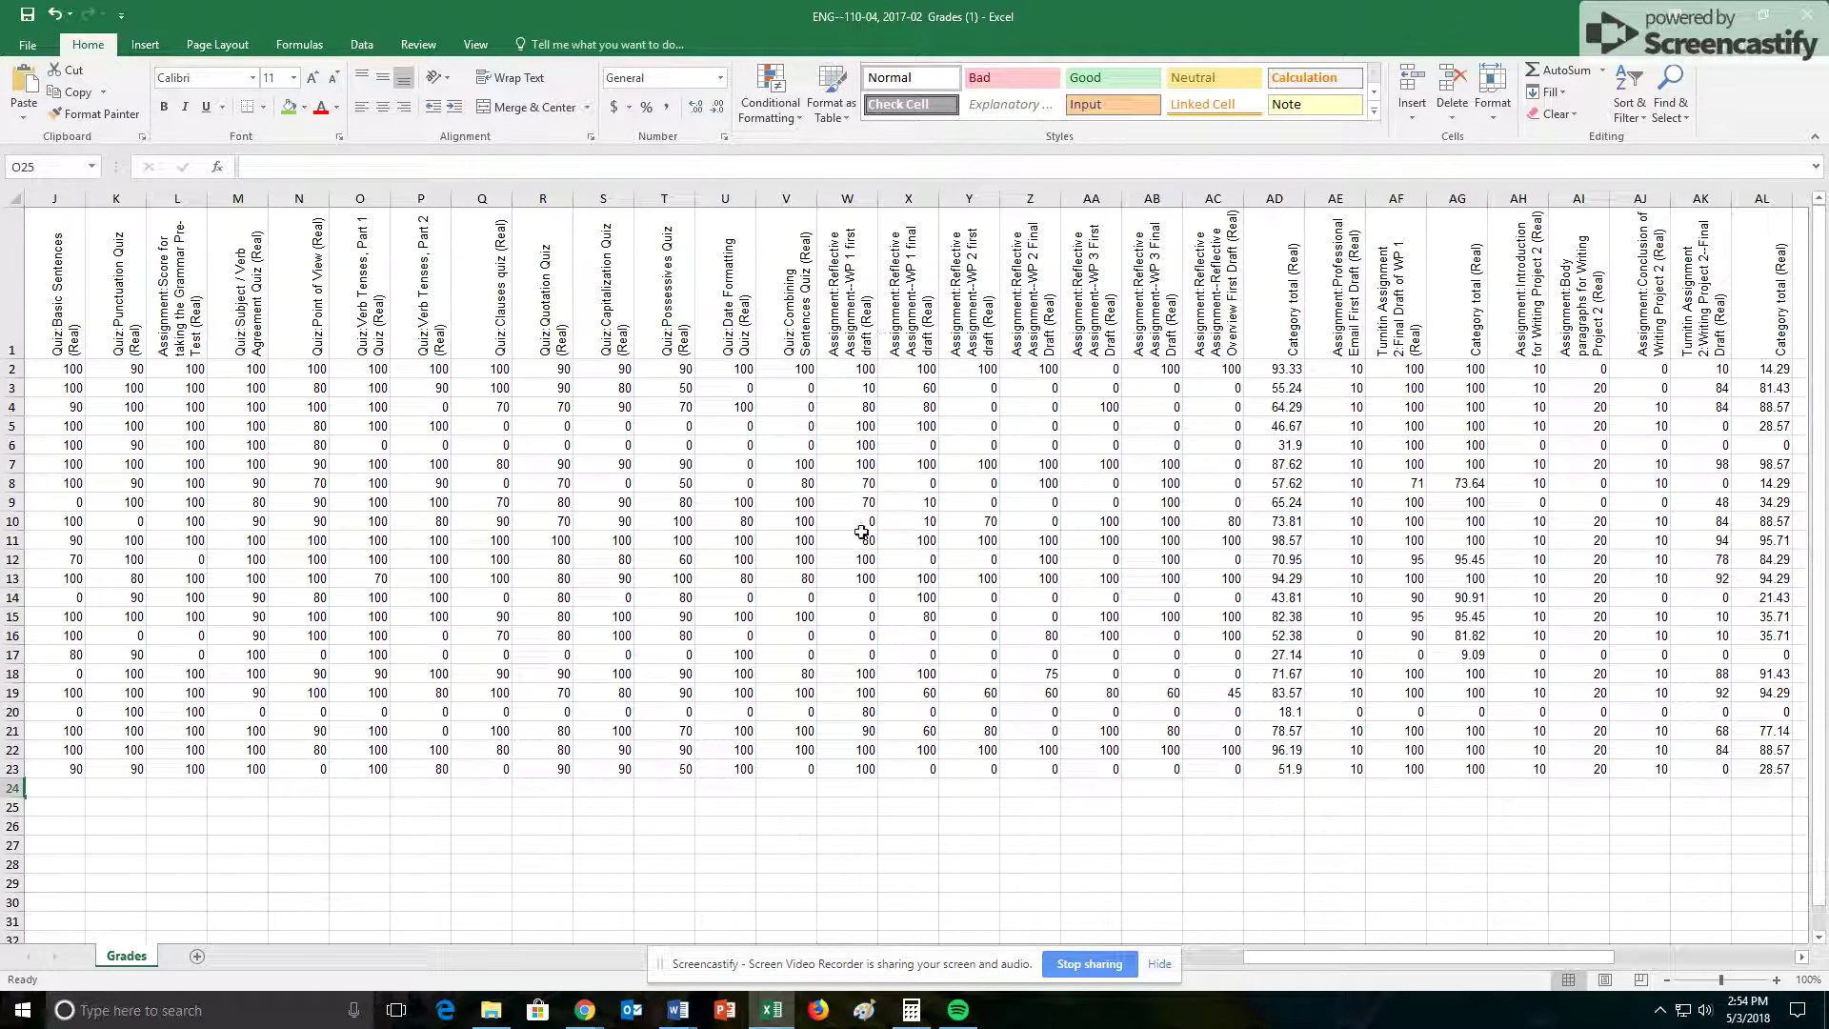
{"action": "mouse_move", "coordinate": [585, 1010]}
{"action": "left_click", "coordinate": [527, 946]}
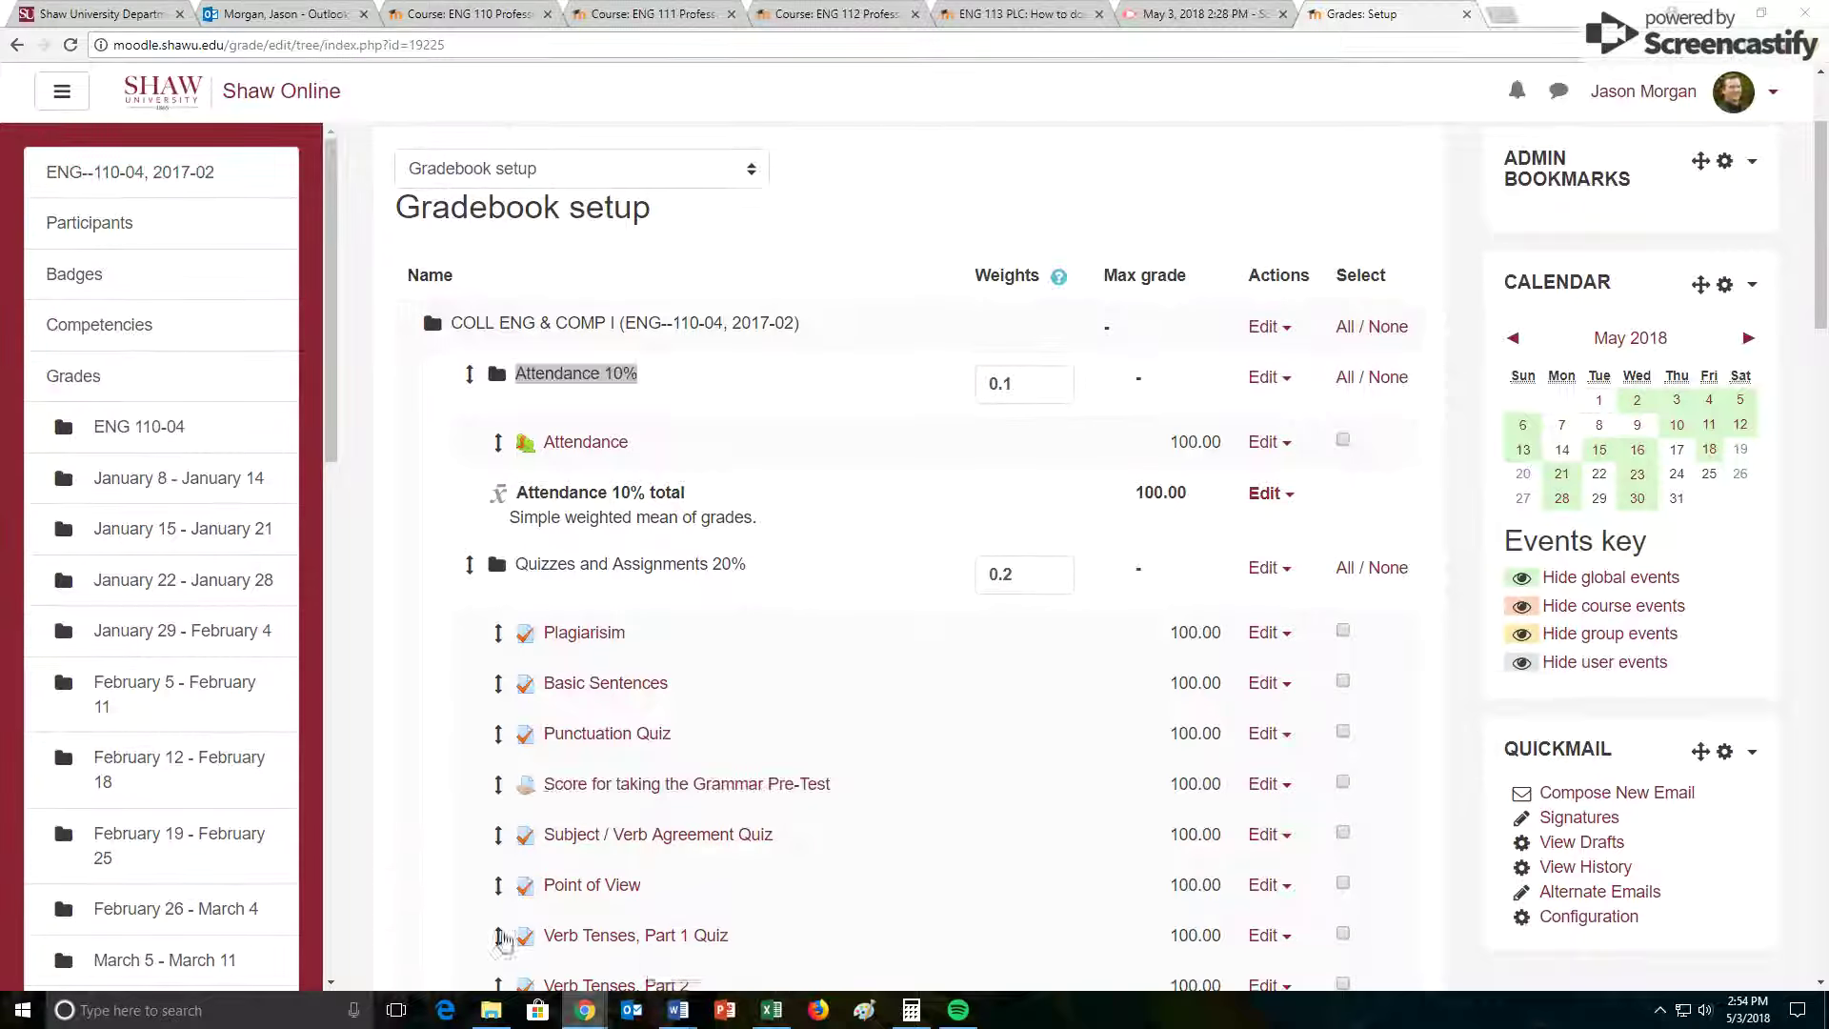
{"action": "scroll", "coordinate": [736, 404], "scroll_direction": "down", "scroll_amount": 2}
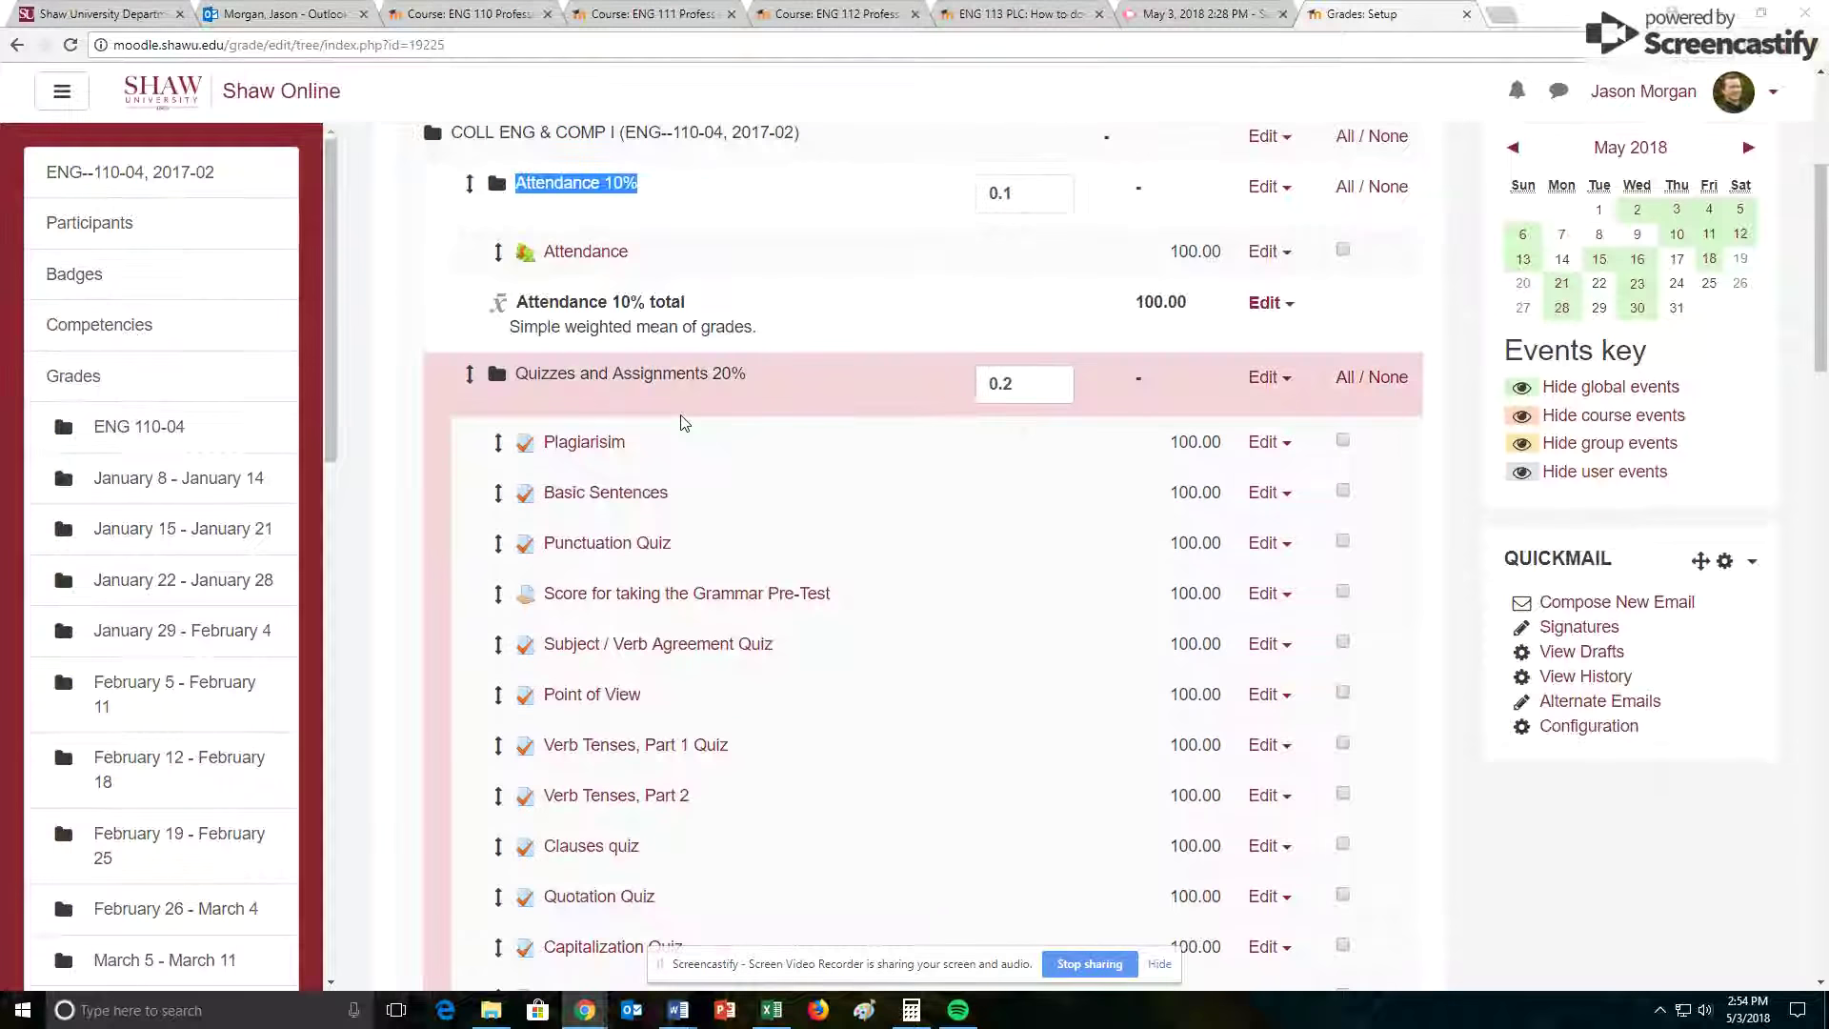
{"action": "left_click_drag", "start_coordinate": [517, 374], "coordinate": [759, 371]}
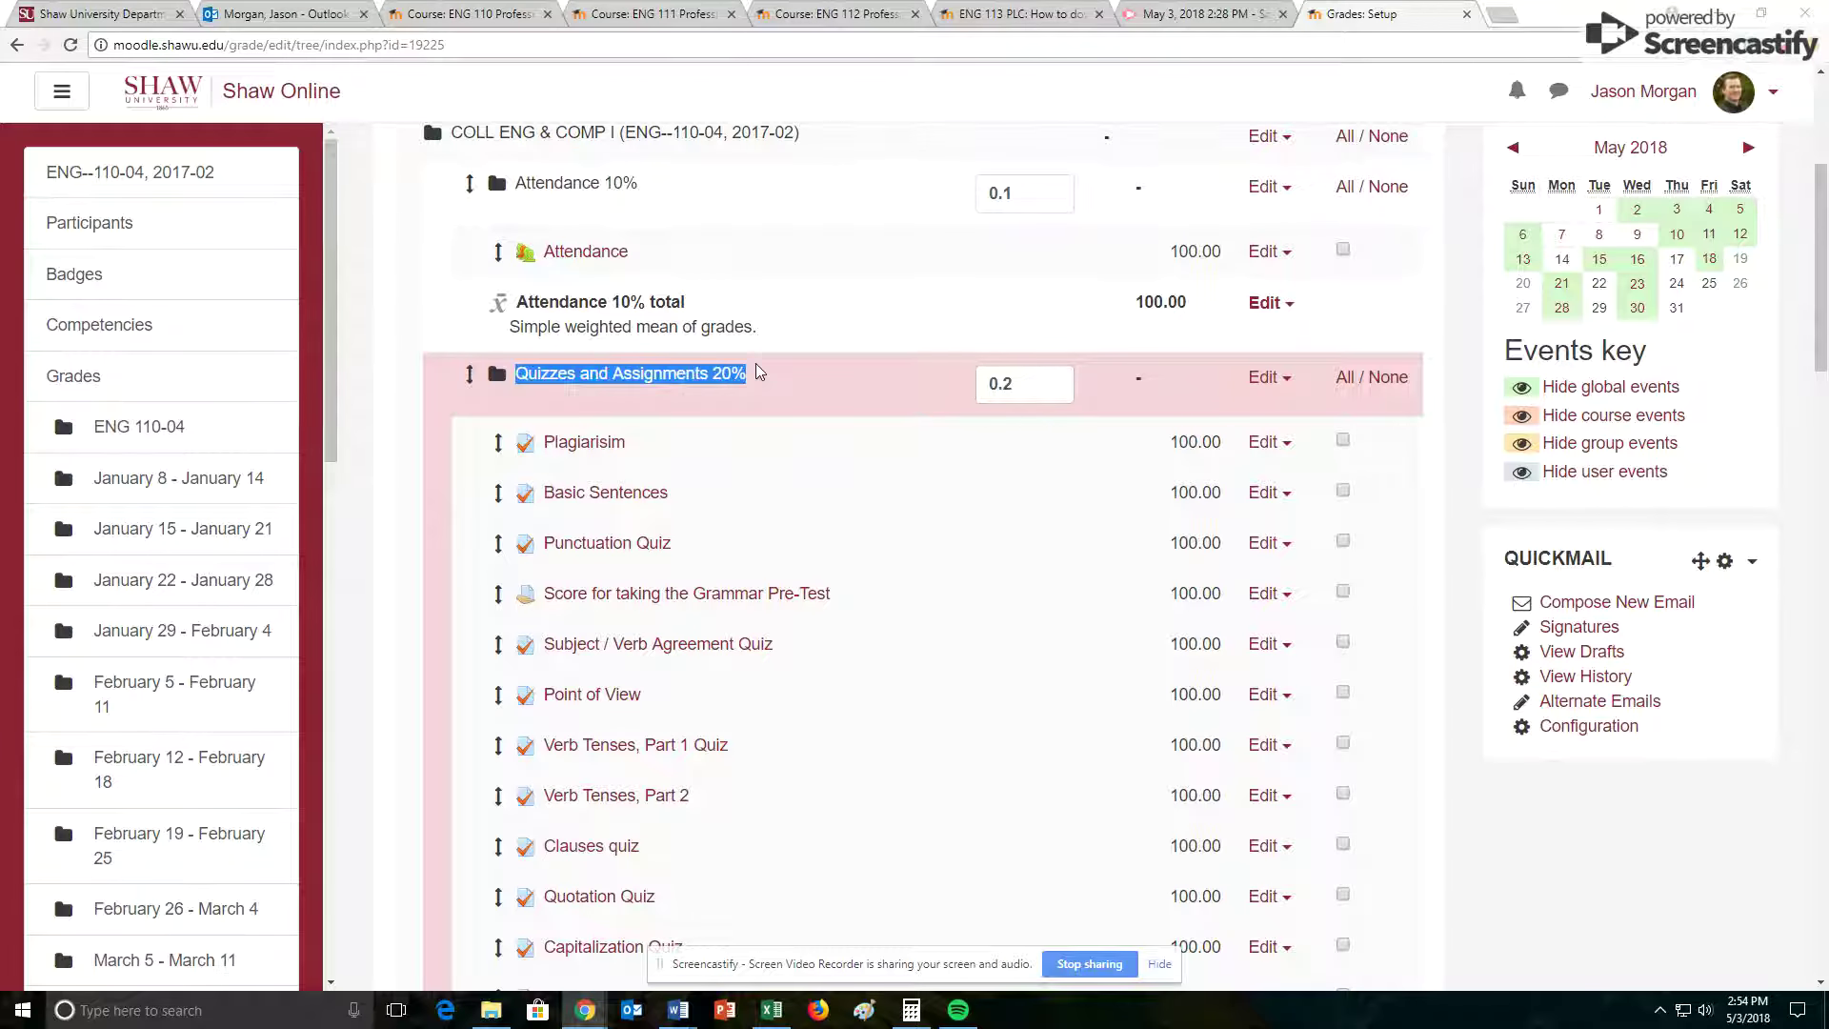
{"action": "right_click", "coordinate": [726, 372]}
{"action": "left_click", "coordinate": [747, 384]}
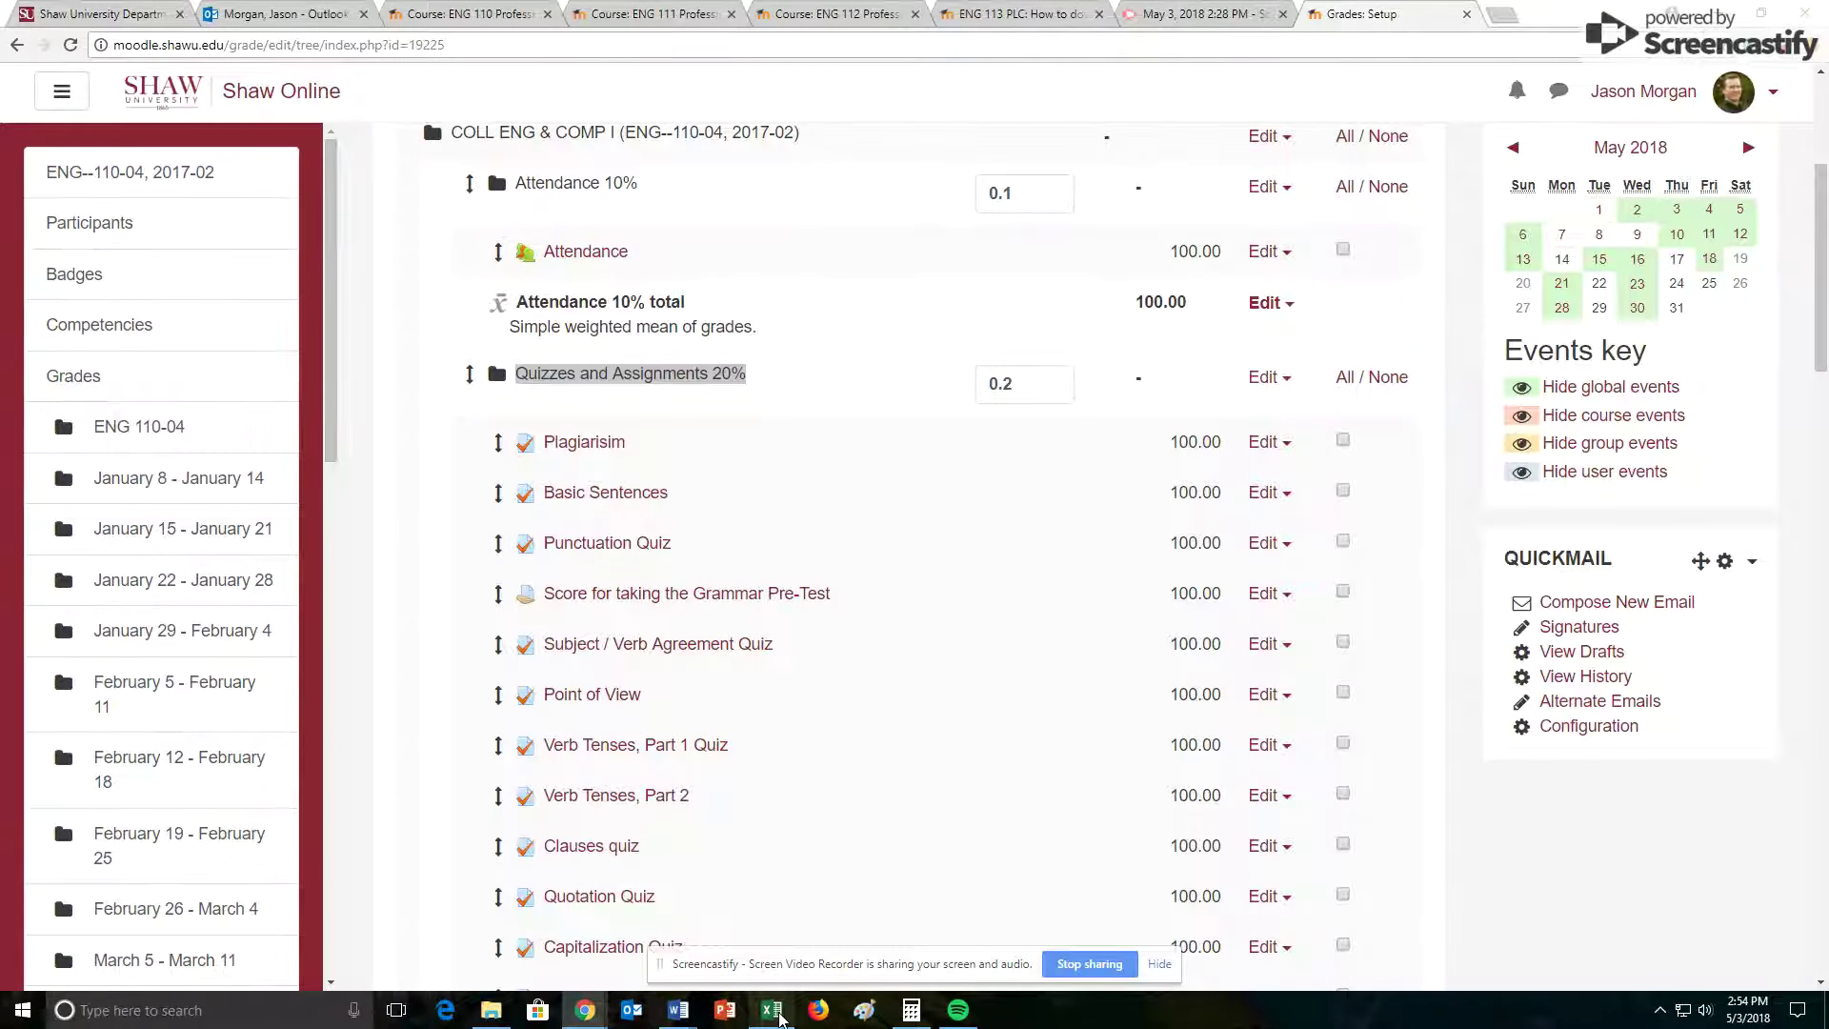
In Excel, paste "Quizzes and Assignments 20%" over the column AD header with destination formatting and fill the column light green
{"action": "left_click", "coordinate": [774, 1011]}
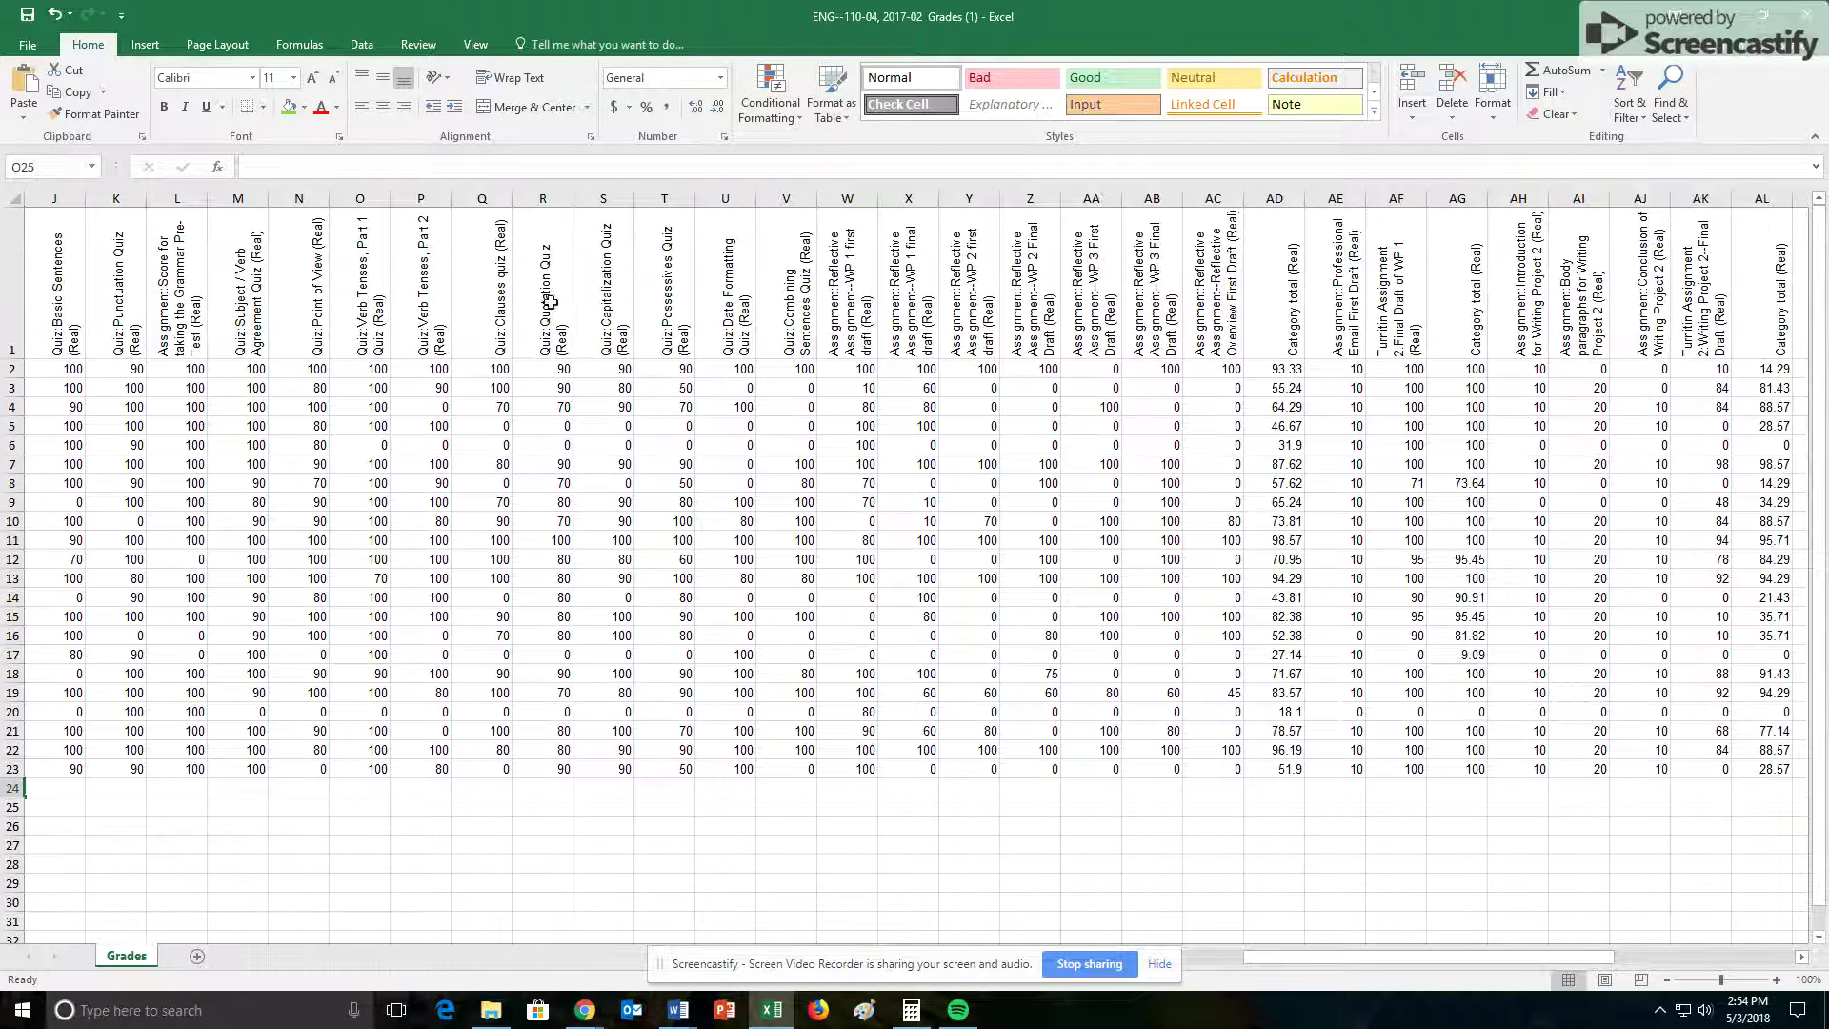
{"action": "right_click", "coordinate": [1281, 333]}
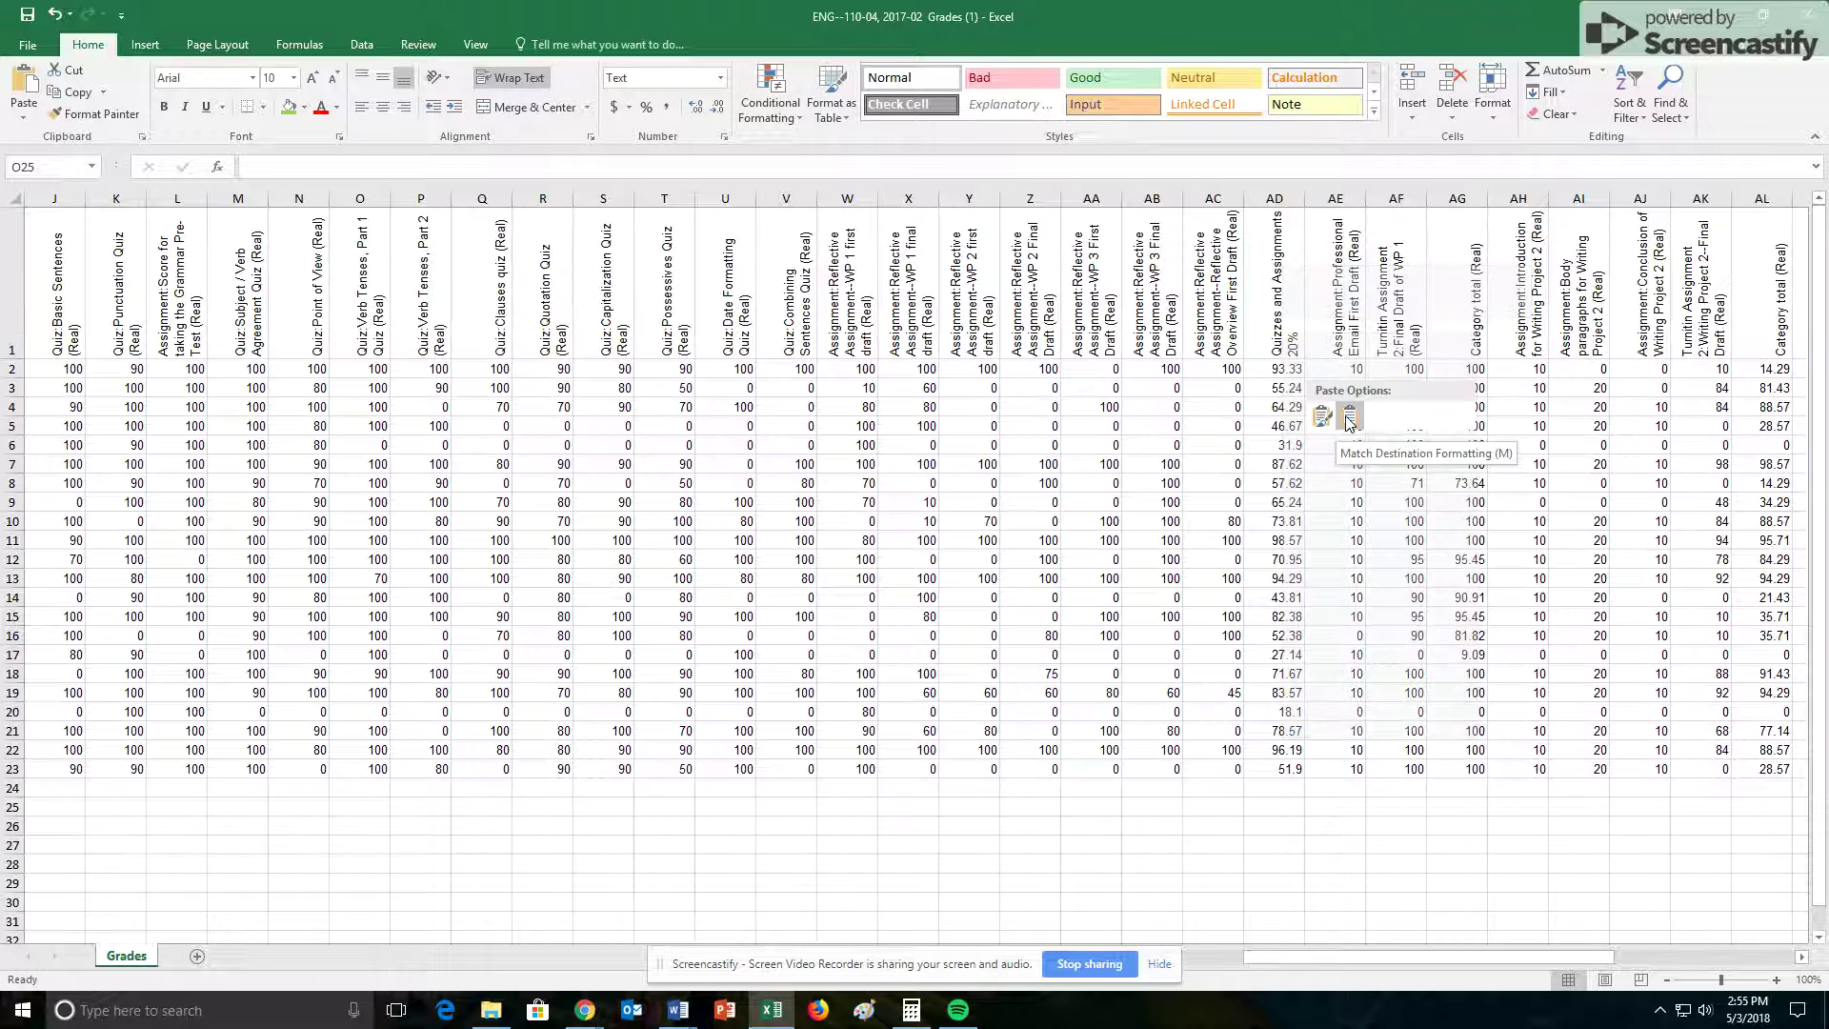
{"action": "left_click", "coordinate": [1349, 420]}
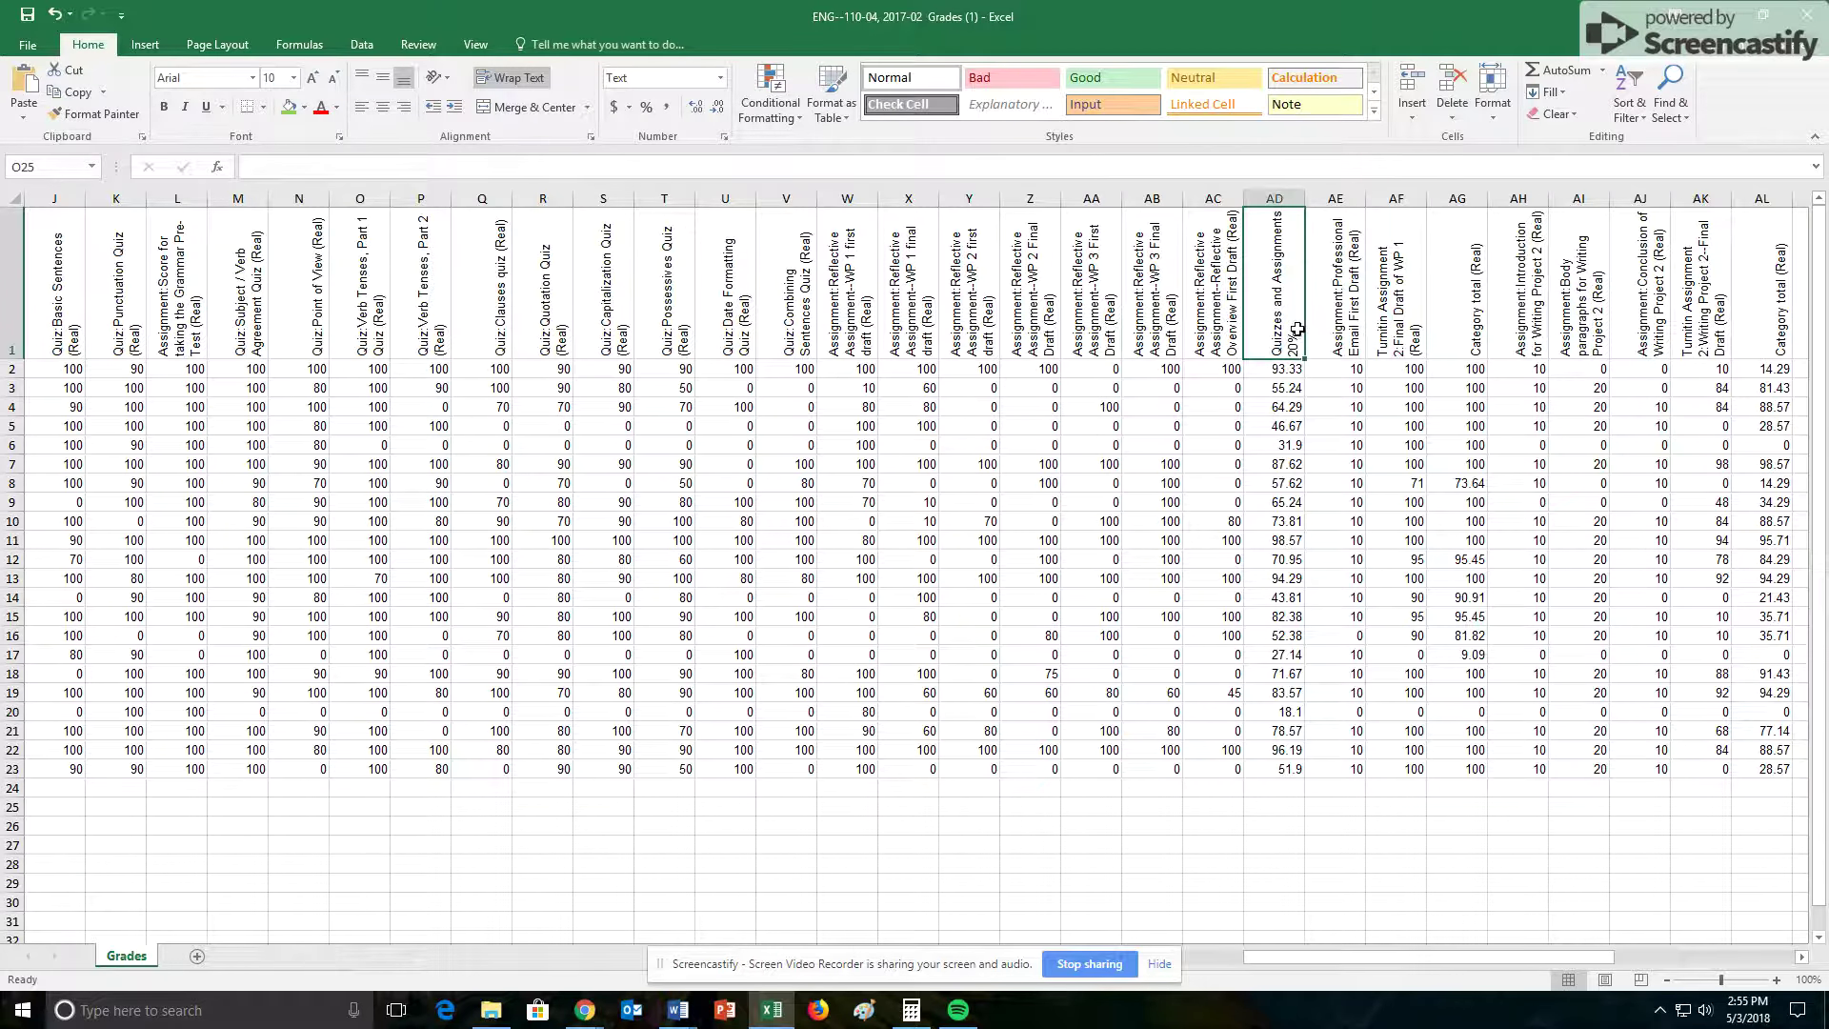
{"action": "left_click", "coordinate": [1275, 198]}
{"action": "left_click", "coordinate": [289, 107]}
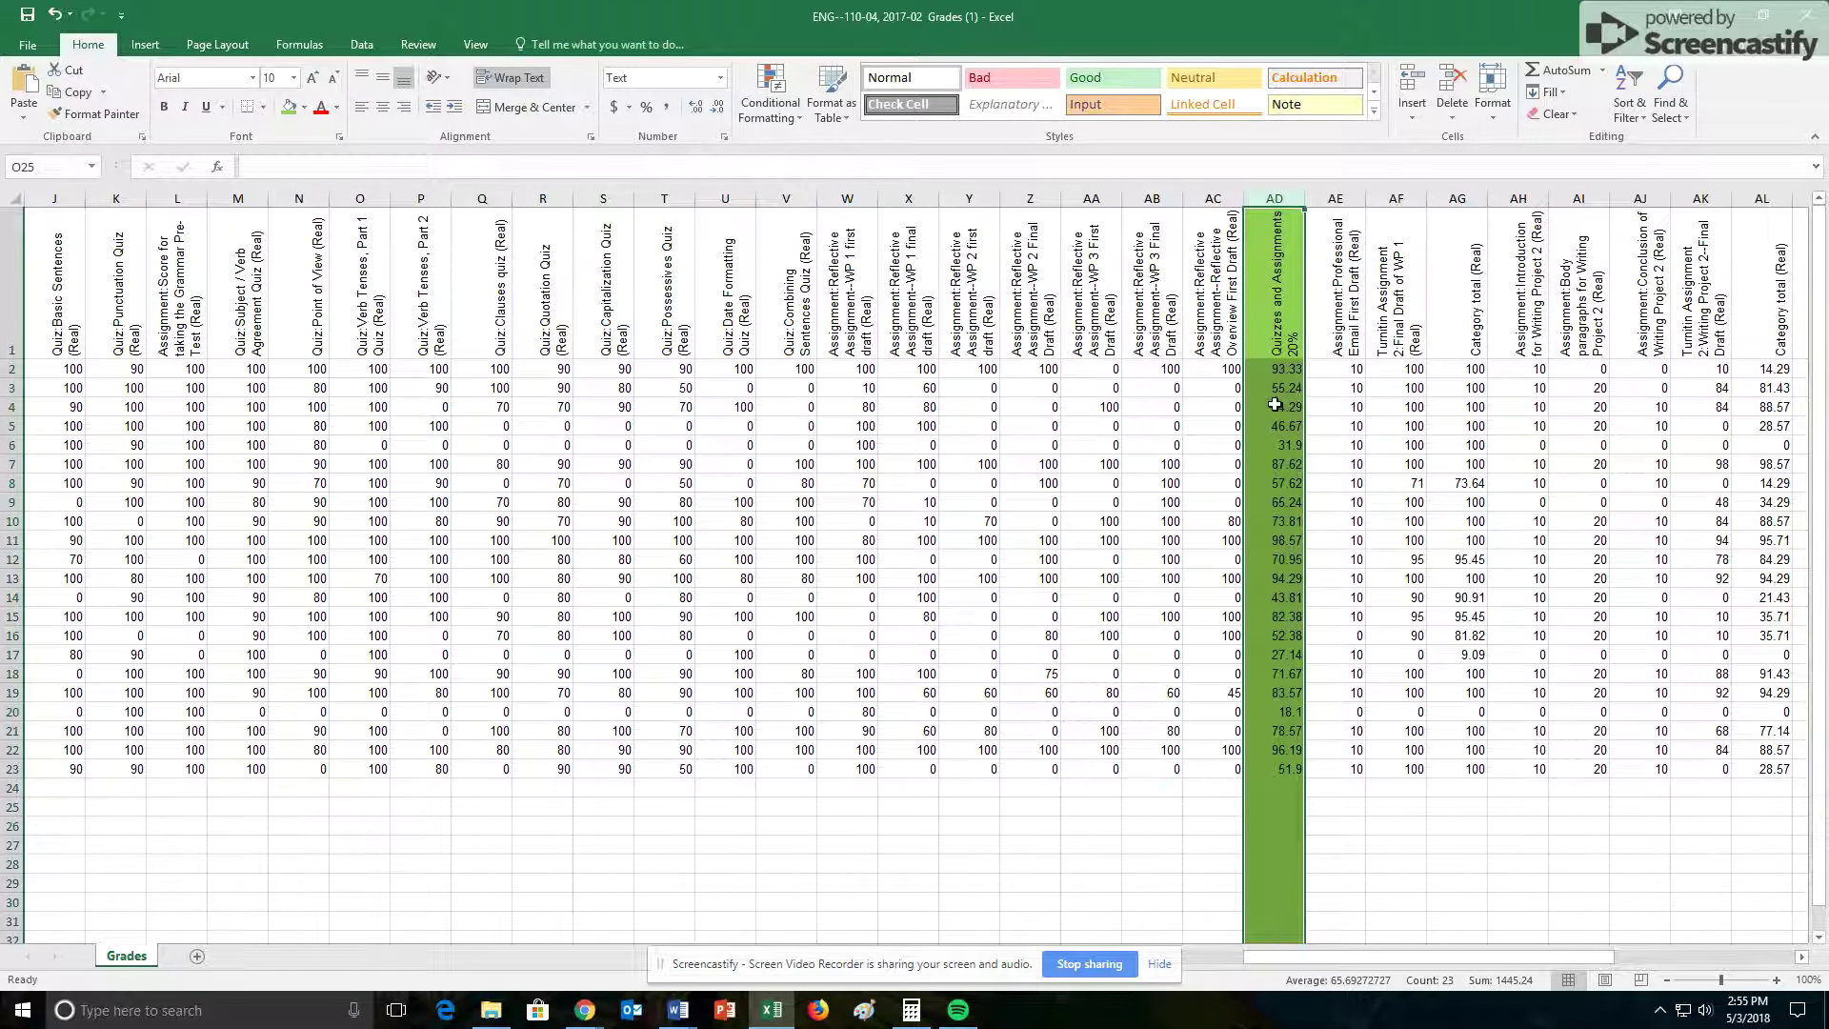
Switch to Moodle in Chrome and copy the category name "Writing Project 1 10%" from the gradebook setup list
{"action": "left_click_drag", "start_coordinate": [1801, 960], "coordinate": [1801, 960]}
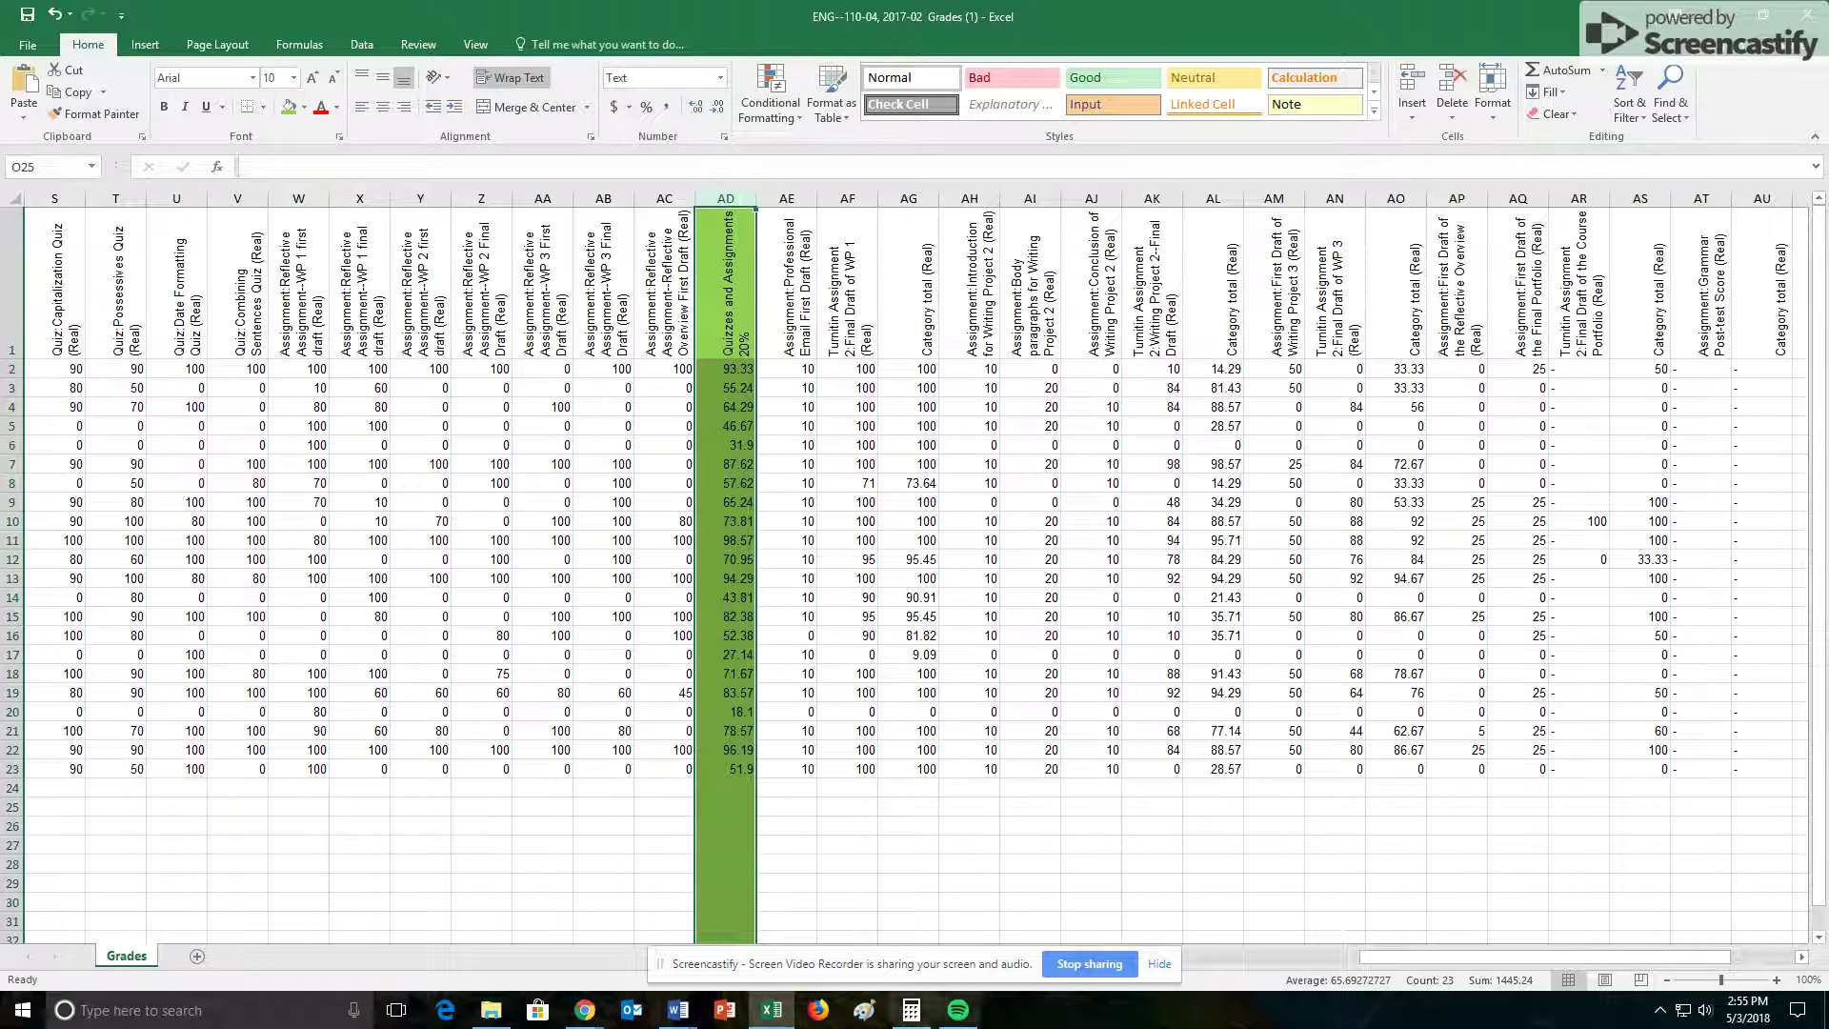
{"action": "left_click", "coordinate": [592, 1014]}
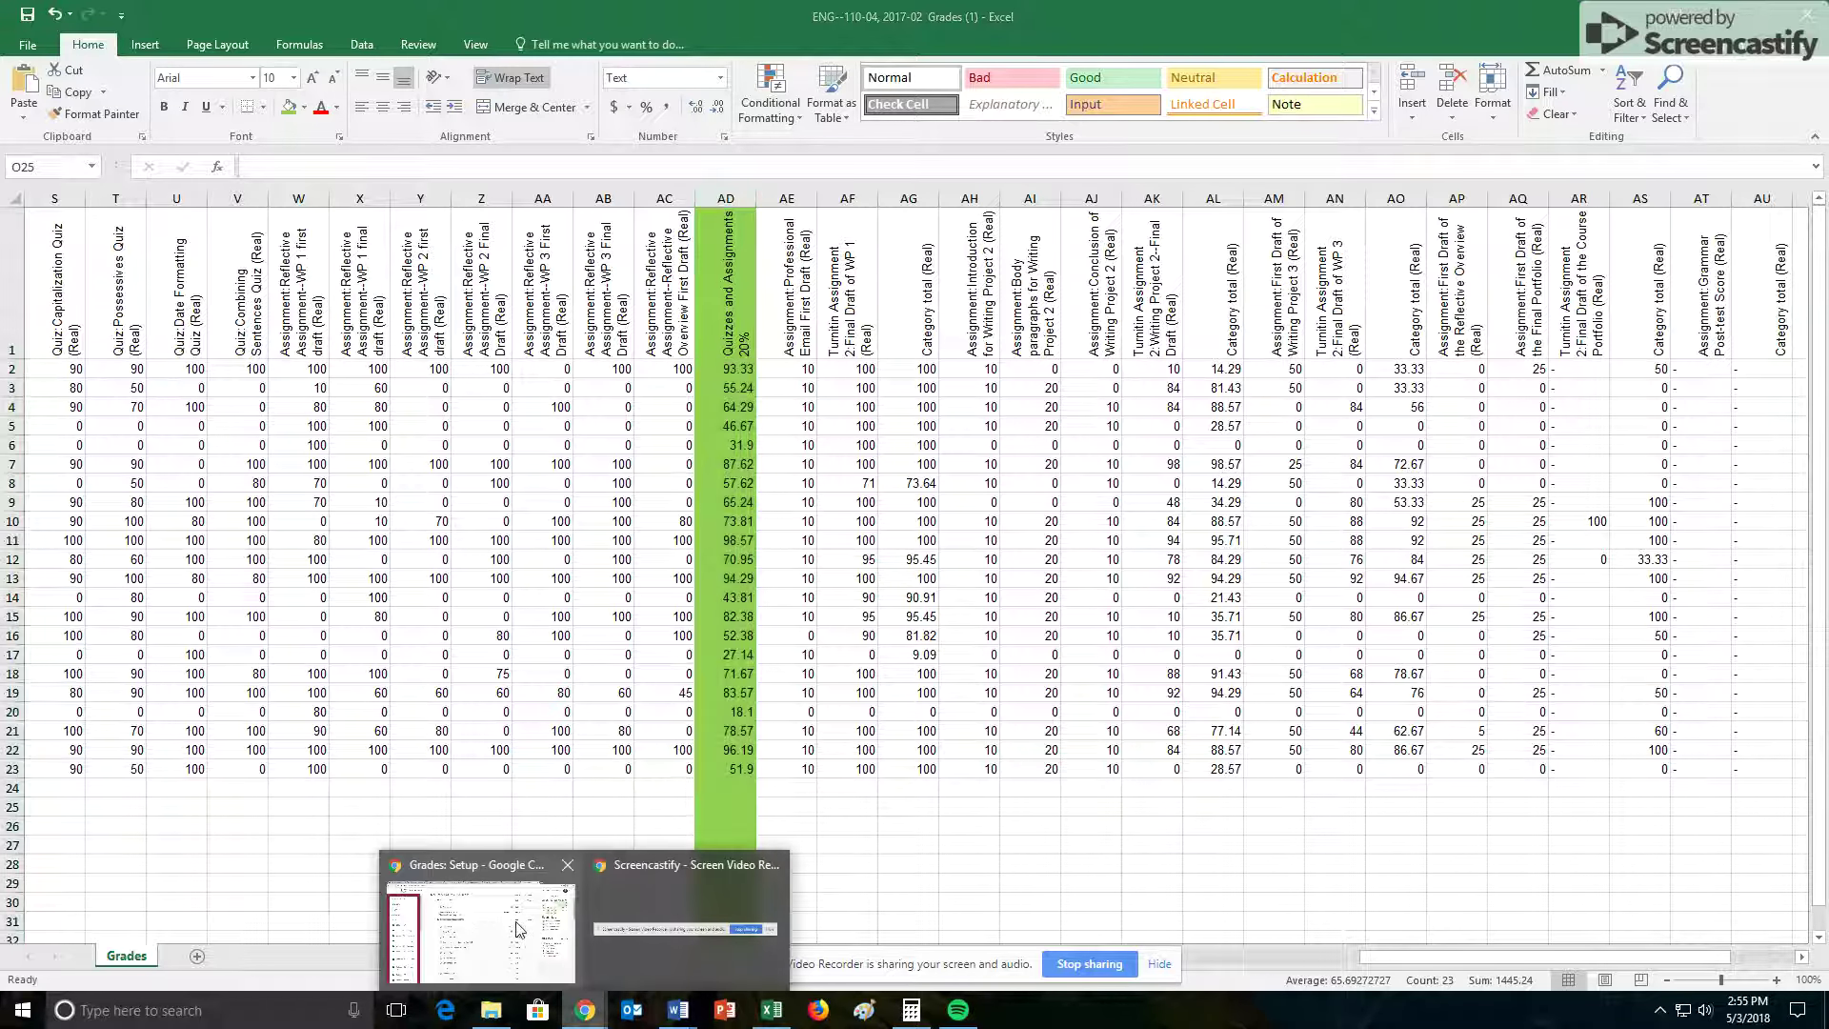
{"action": "left_click", "coordinate": [476, 915]}
{"action": "scroll", "coordinate": [768, 466], "scroll_direction": "down", "scroll_amount": 8}
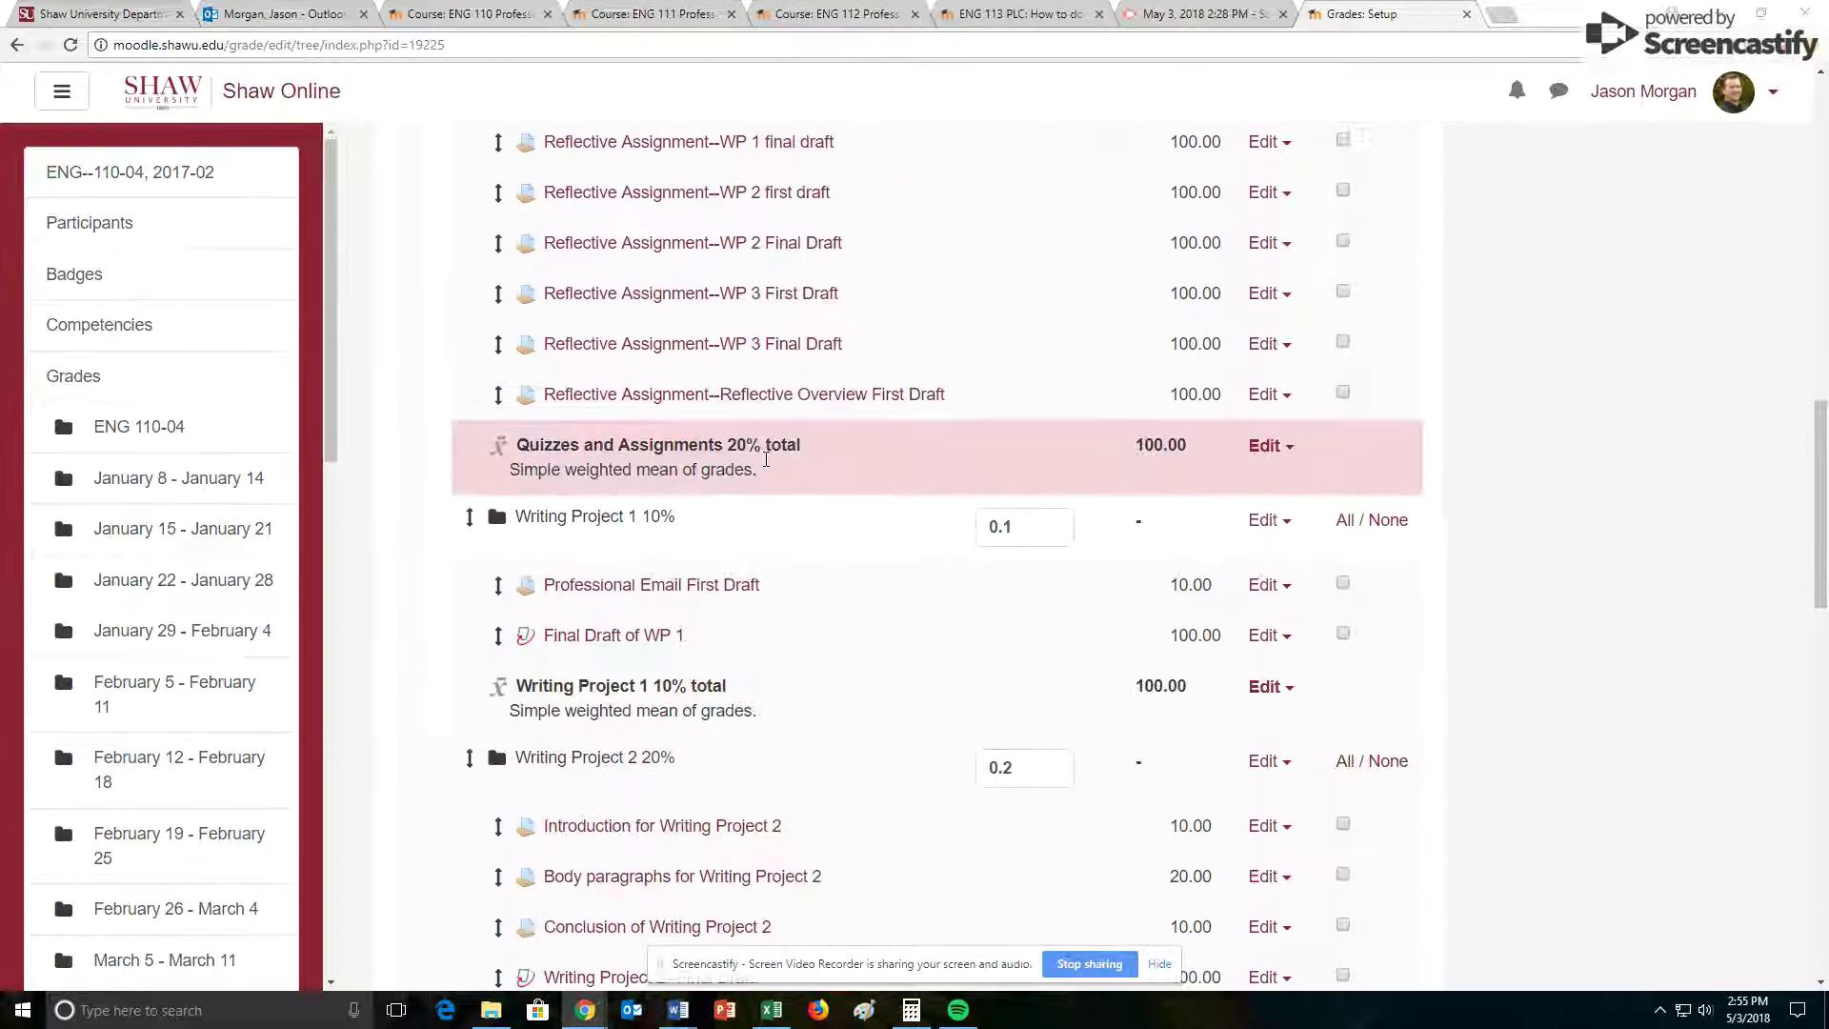
{"action": "left_click_drag", "start_coordinate": [517, 335], "coordinate": [693, 351]}
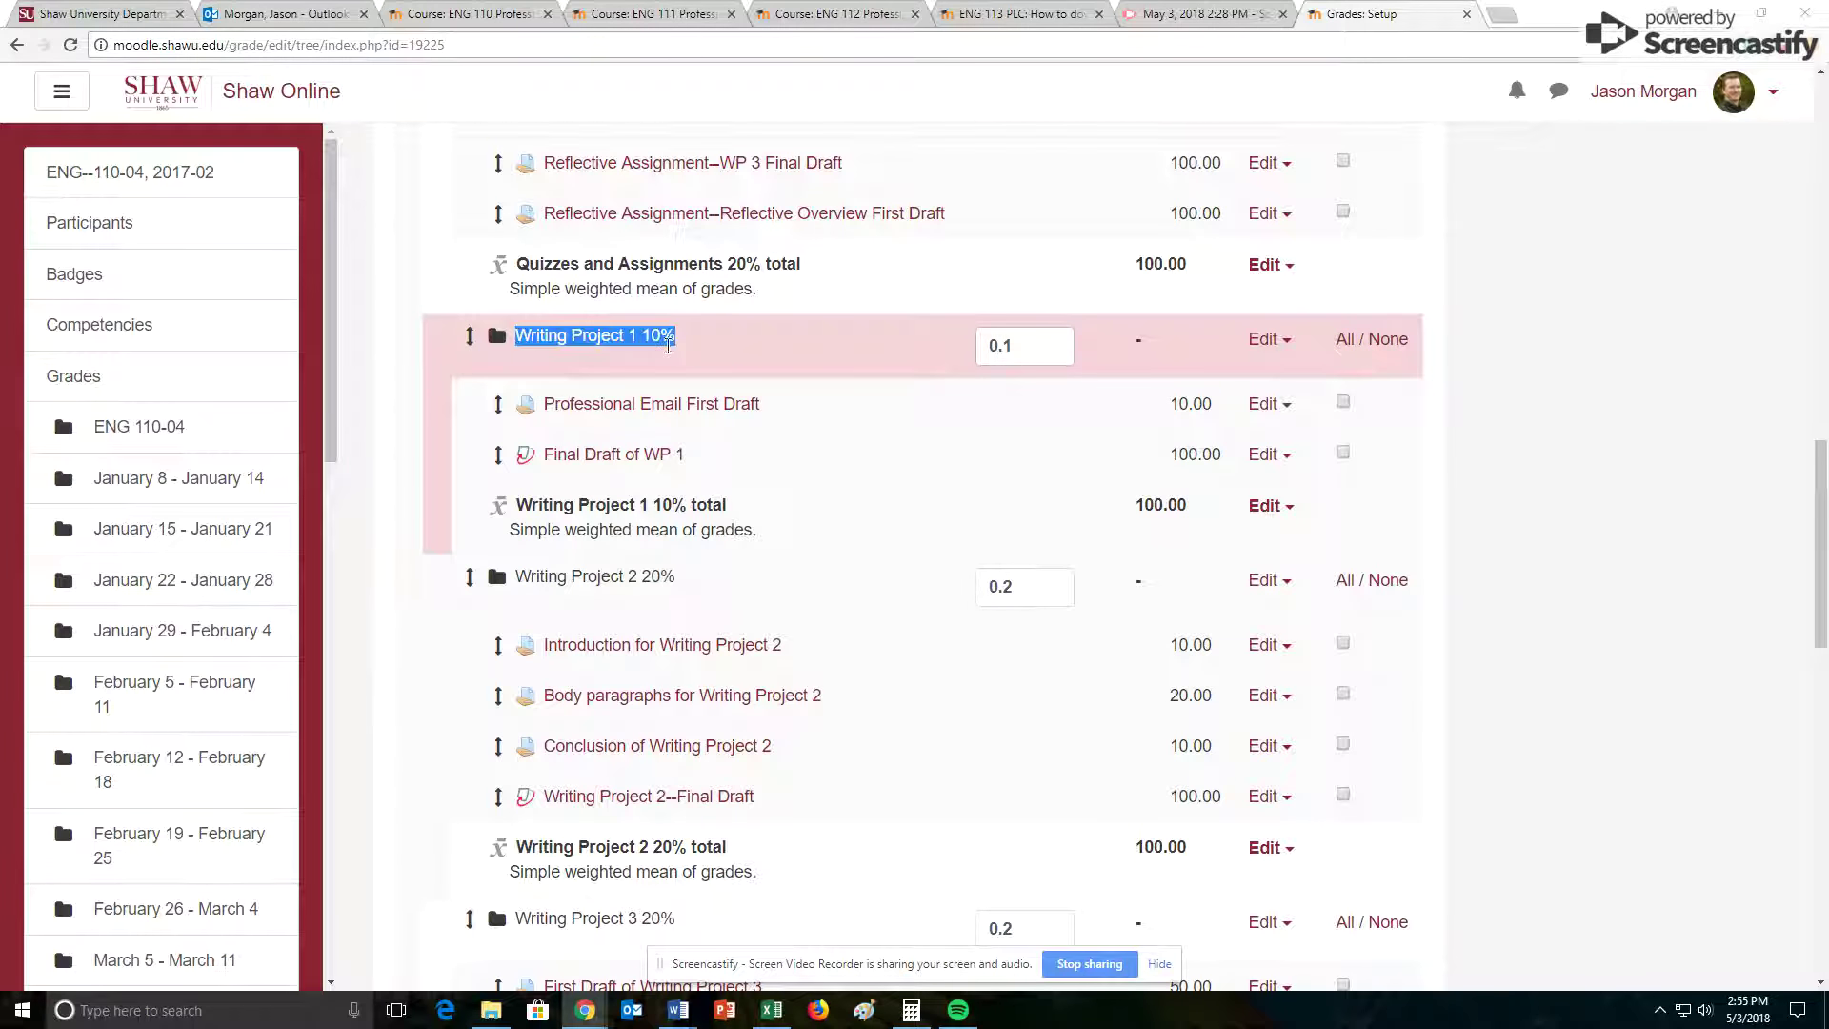
{"action": "right_click", "coordinate": [650, 343]}
{"action": "left_click", "coordinate": [669, 357]}
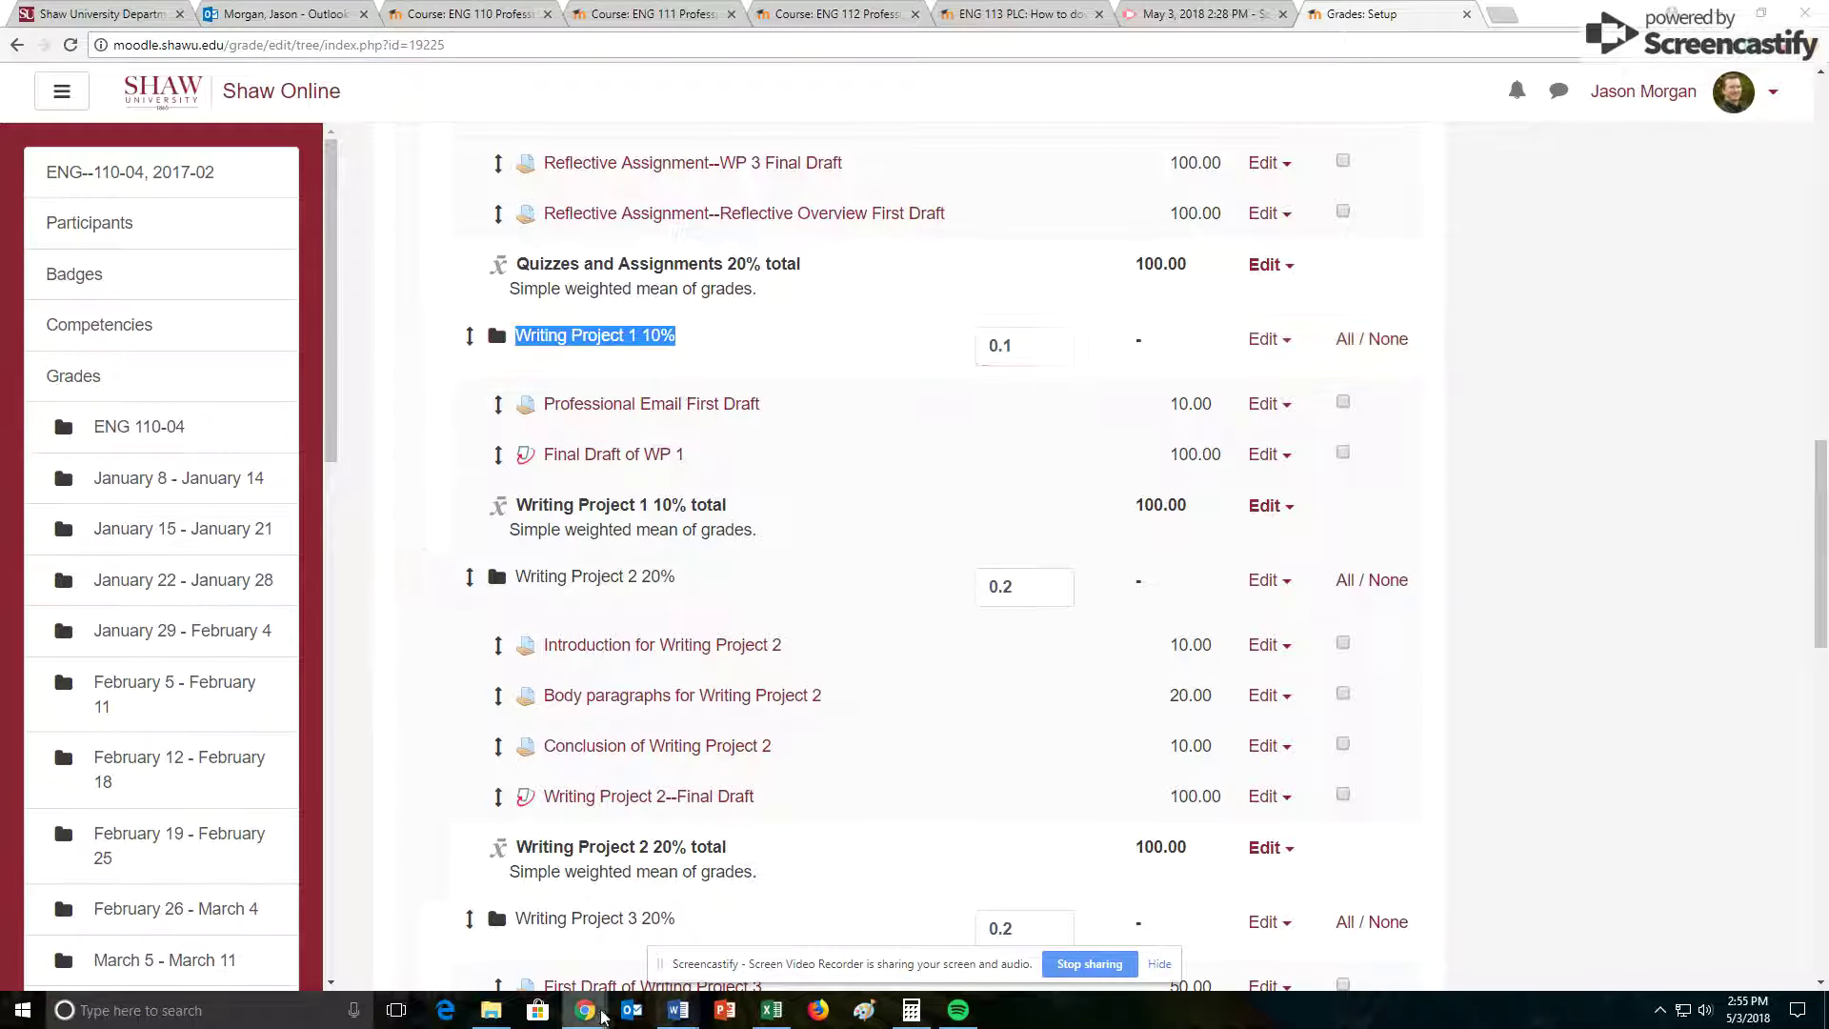
In Excel, paste "Writing Project 1 10%" over the column AG header with destination formatting and fill the column light green
{"action": "left_click", "coordinate": [772, 1010]}
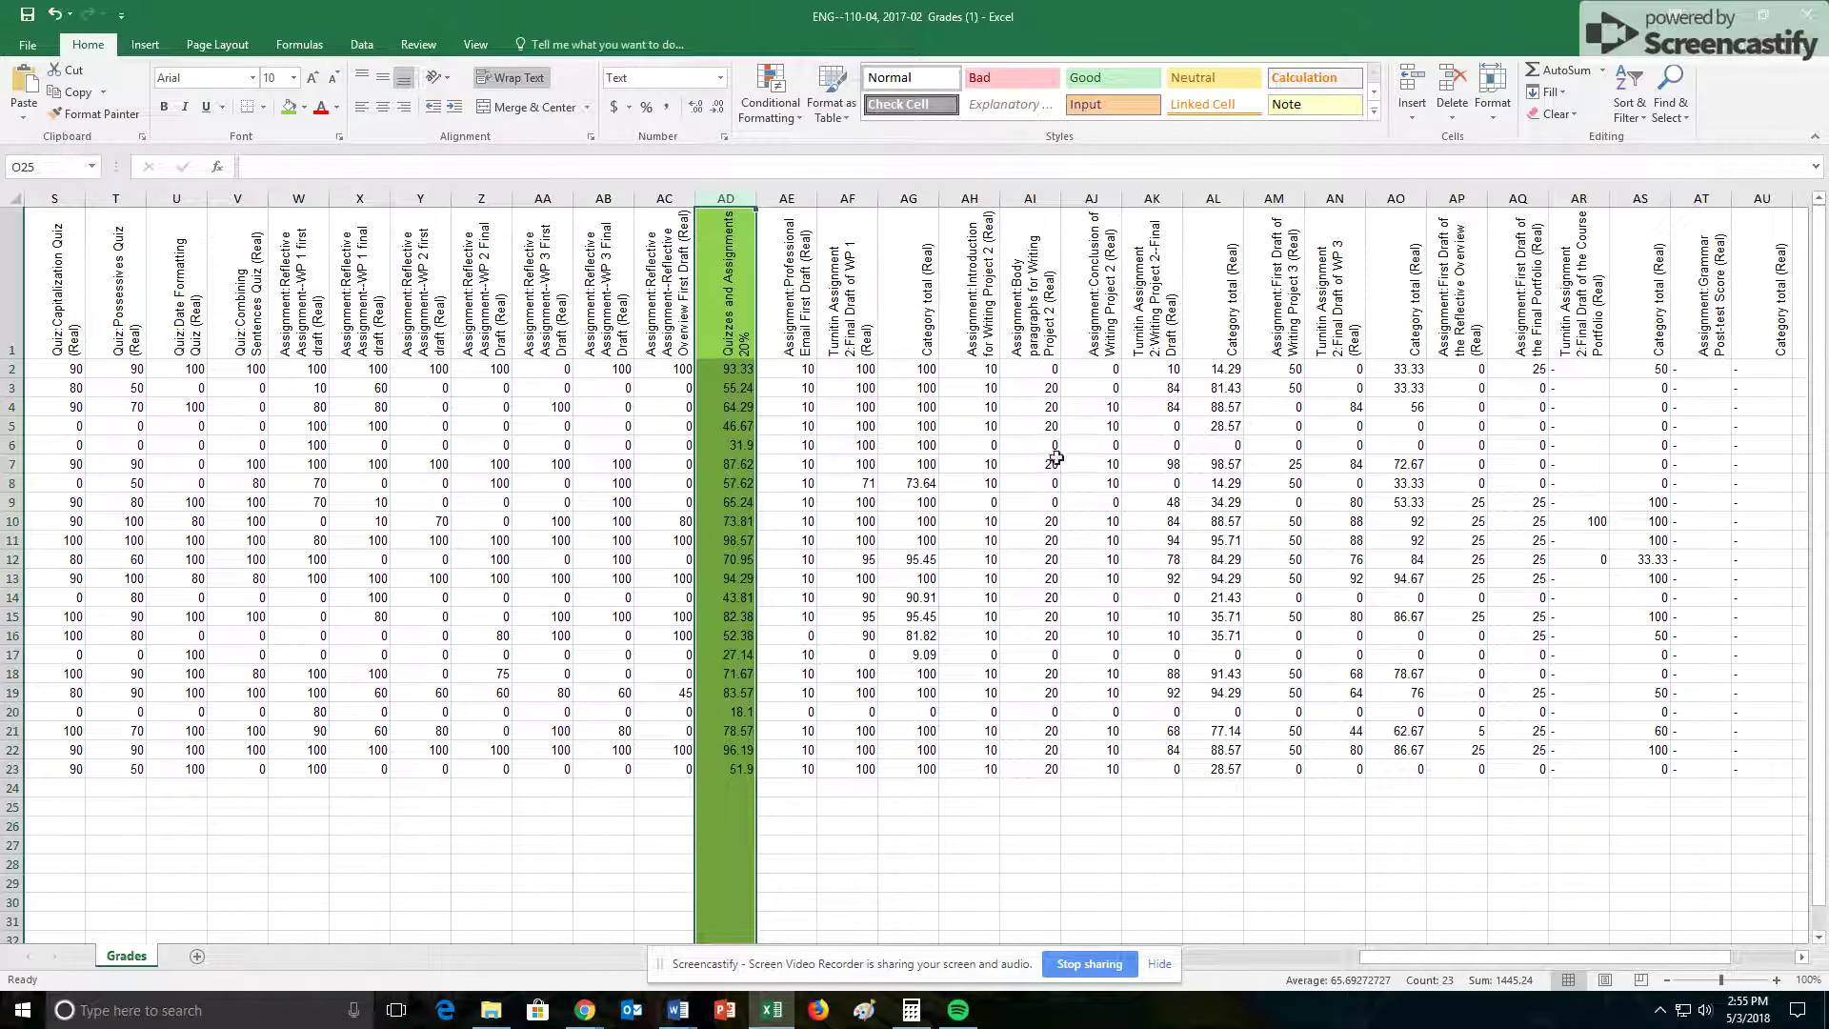
{"action": "right_click", "coordinate": [920, 317]}
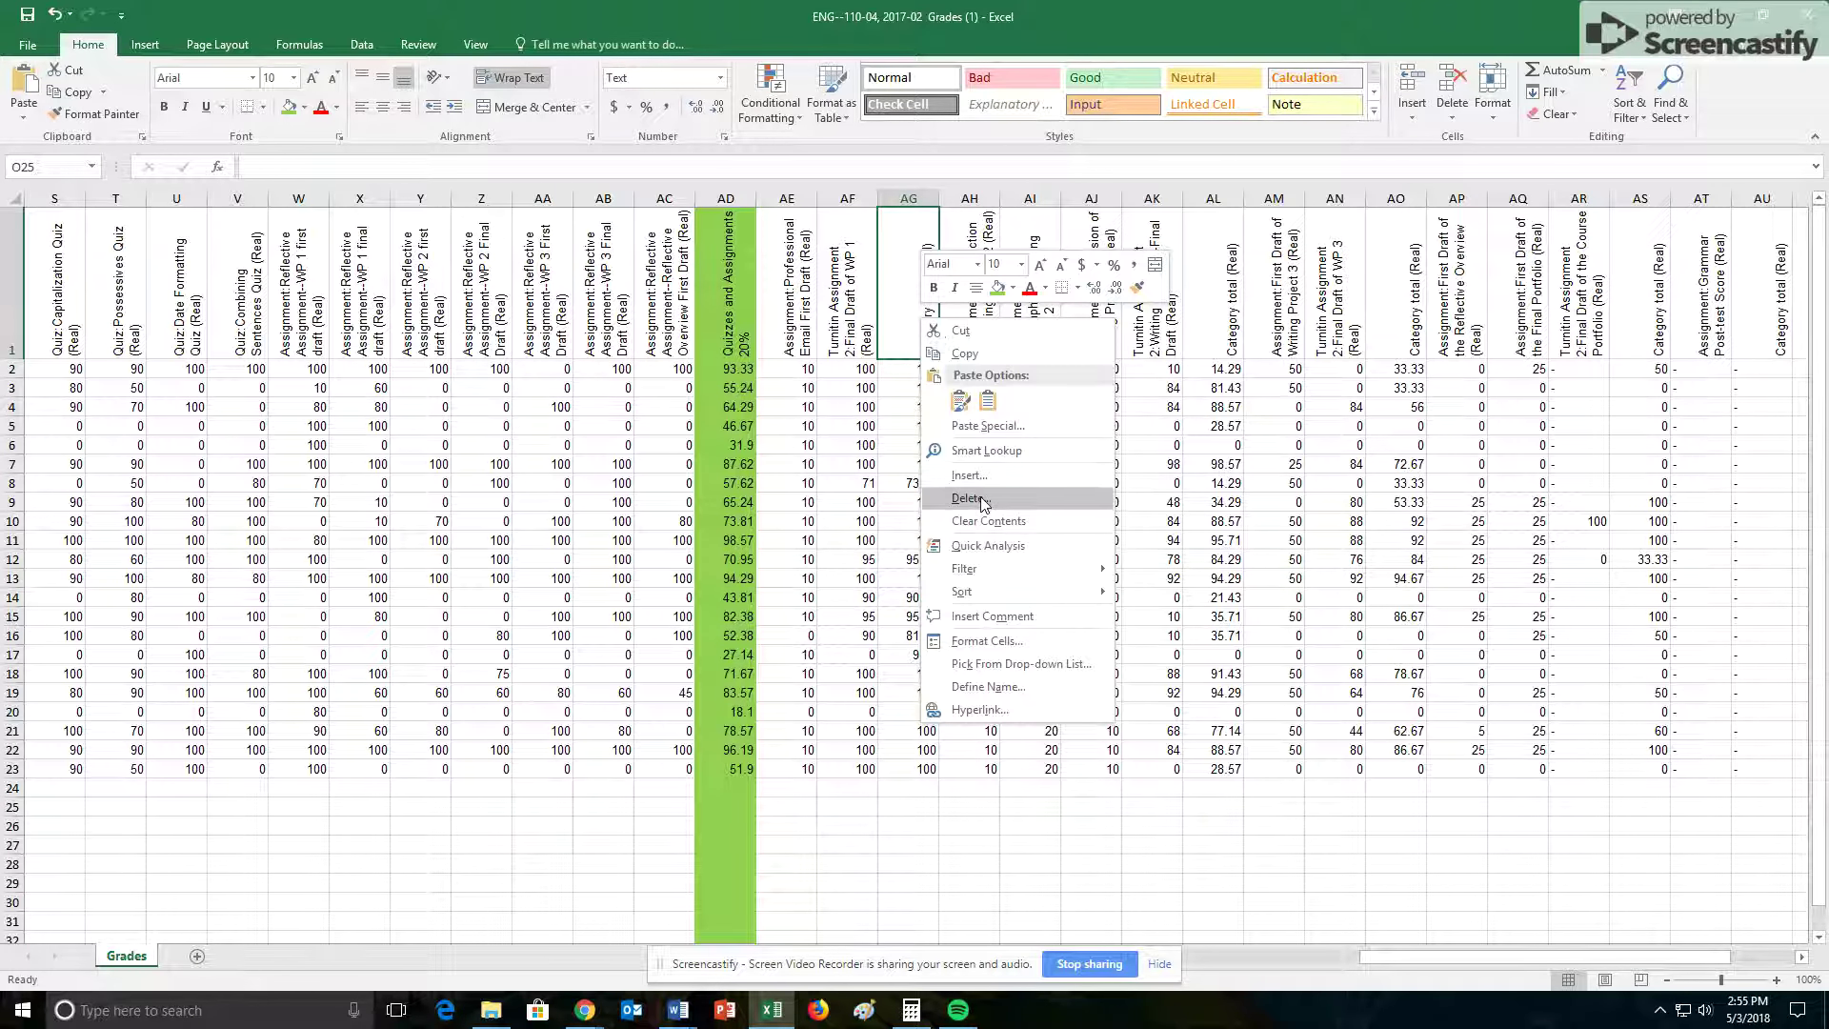
{"action": "left_click", "coordinate": [988, 408]}
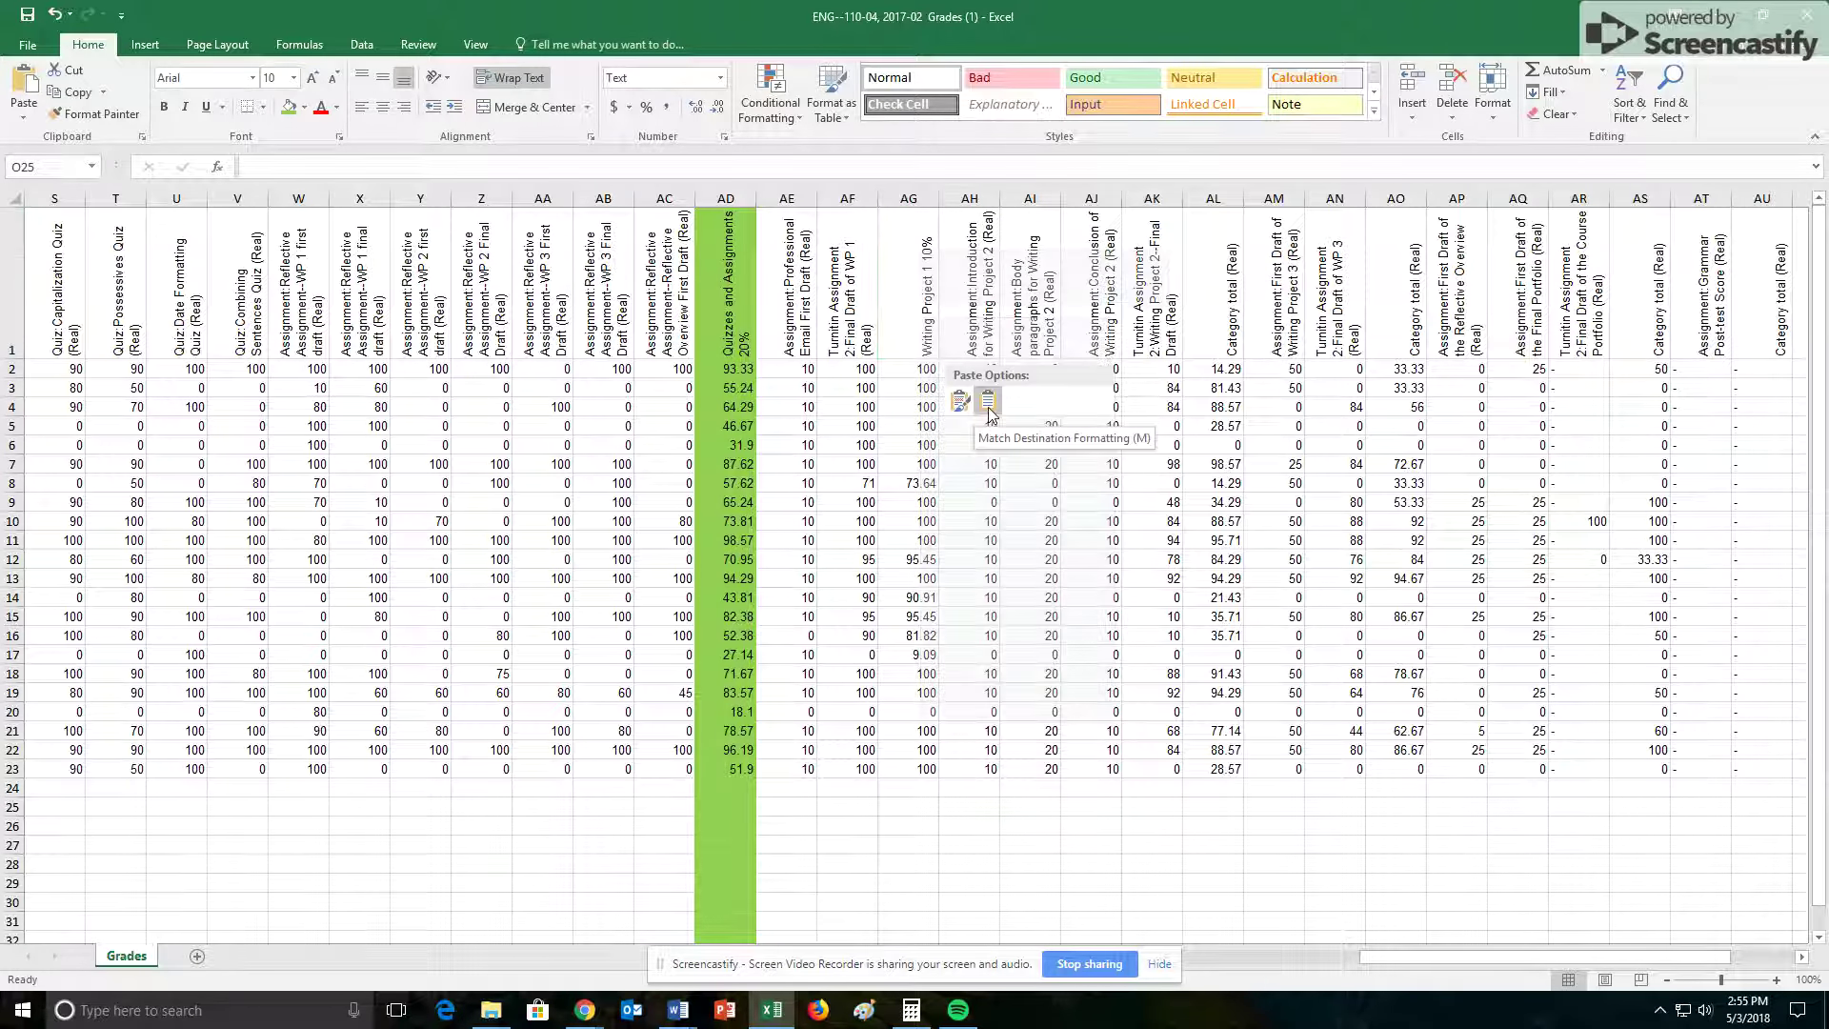
{"action": "left_click", "coordinate": [910, 197]}
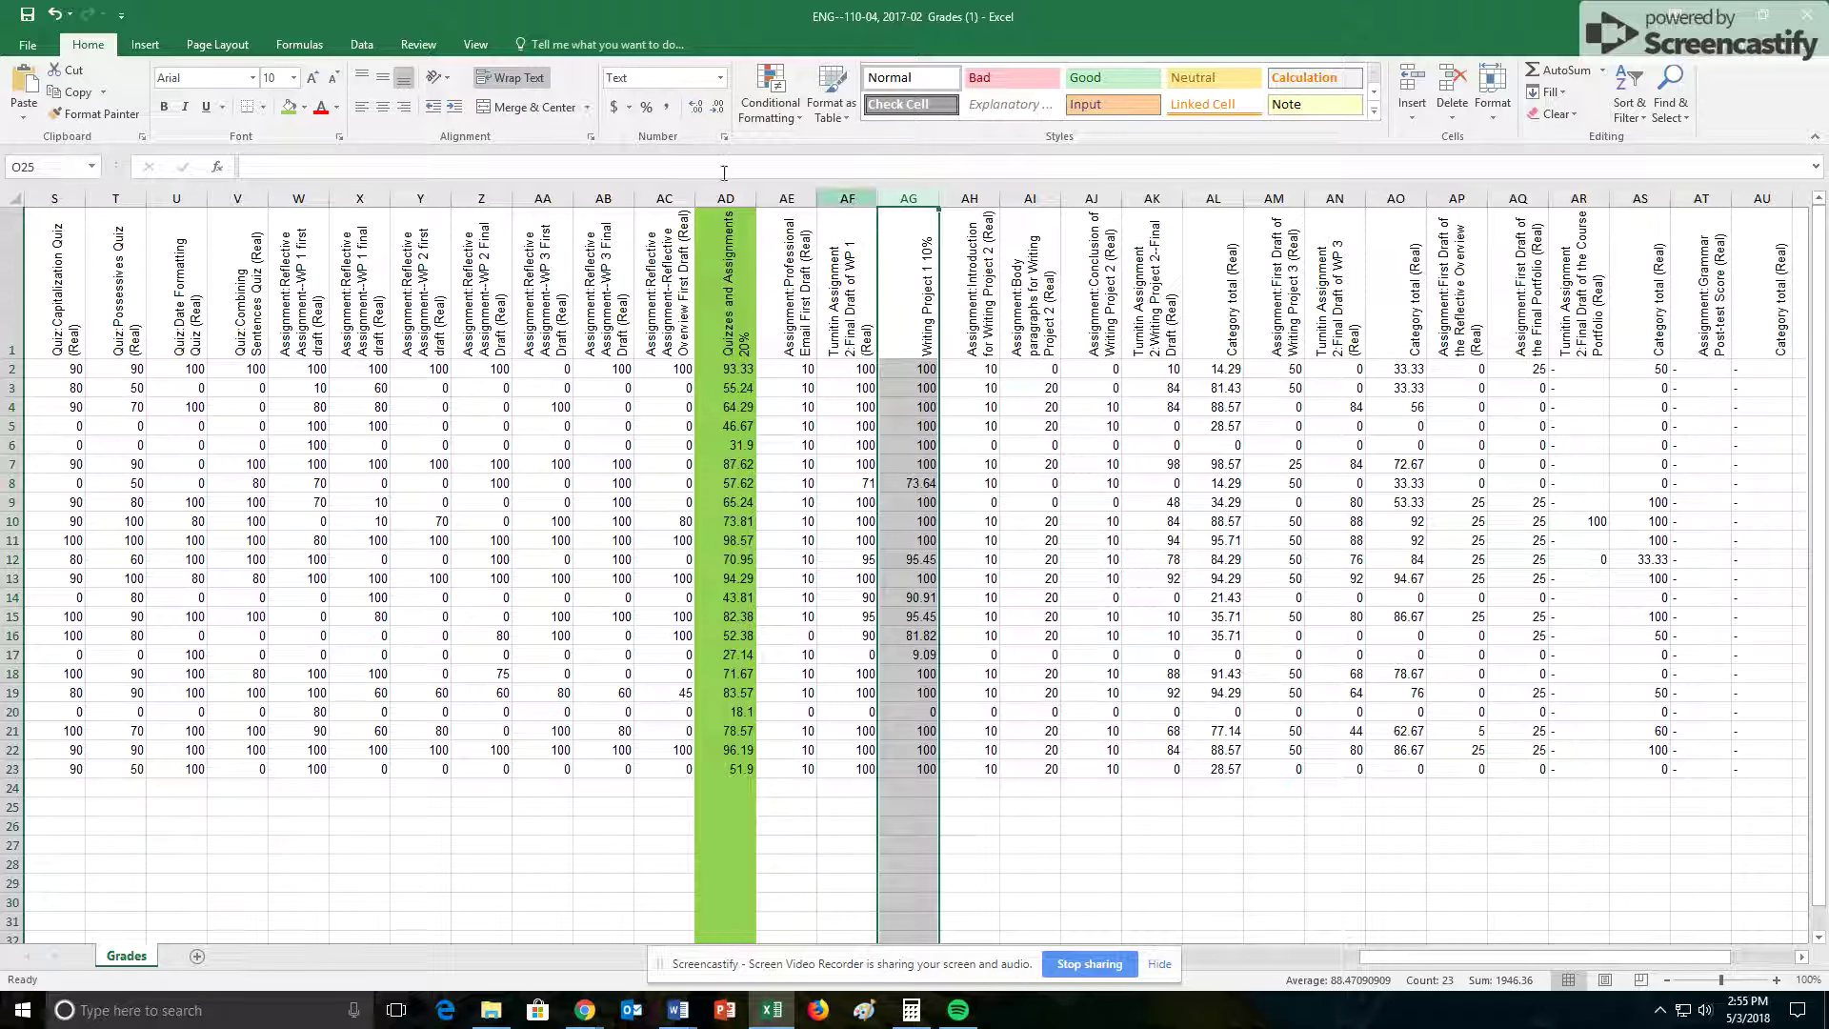
{"action": "left_click", "coordinate": [291, 107]}
Switch to Moodle in Chrome and copy the category name "Writing Project 3 20%" from the gradebook setup list
{"action": "left_click_drag", "start_coordinate": [1406, 957], "coordinate": [1468, 956]}
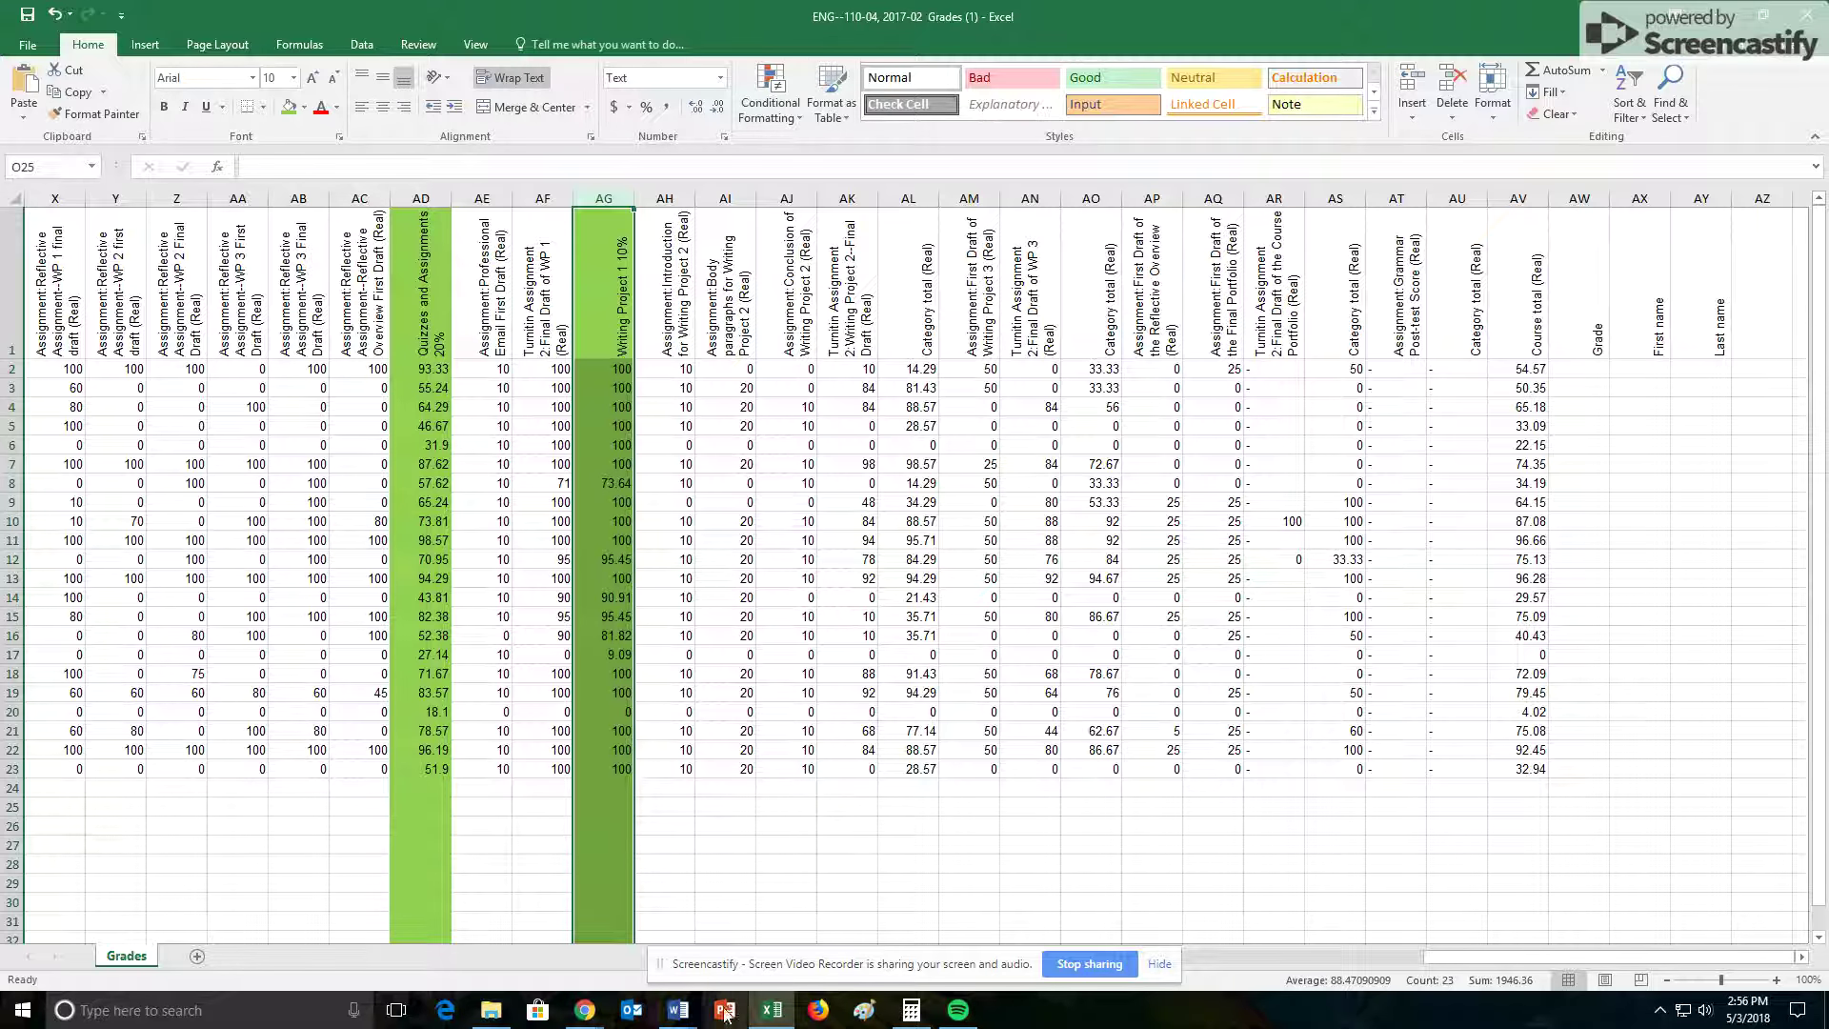
{"action": "mouse_move", "coordinate": [584, 1008]}
{"action": "left_click", "coordinate": [485, 929]}
{"action": "scroll", "coordinate": [667, 362], "scroll_direction": "down", "scroll_amount": 6}
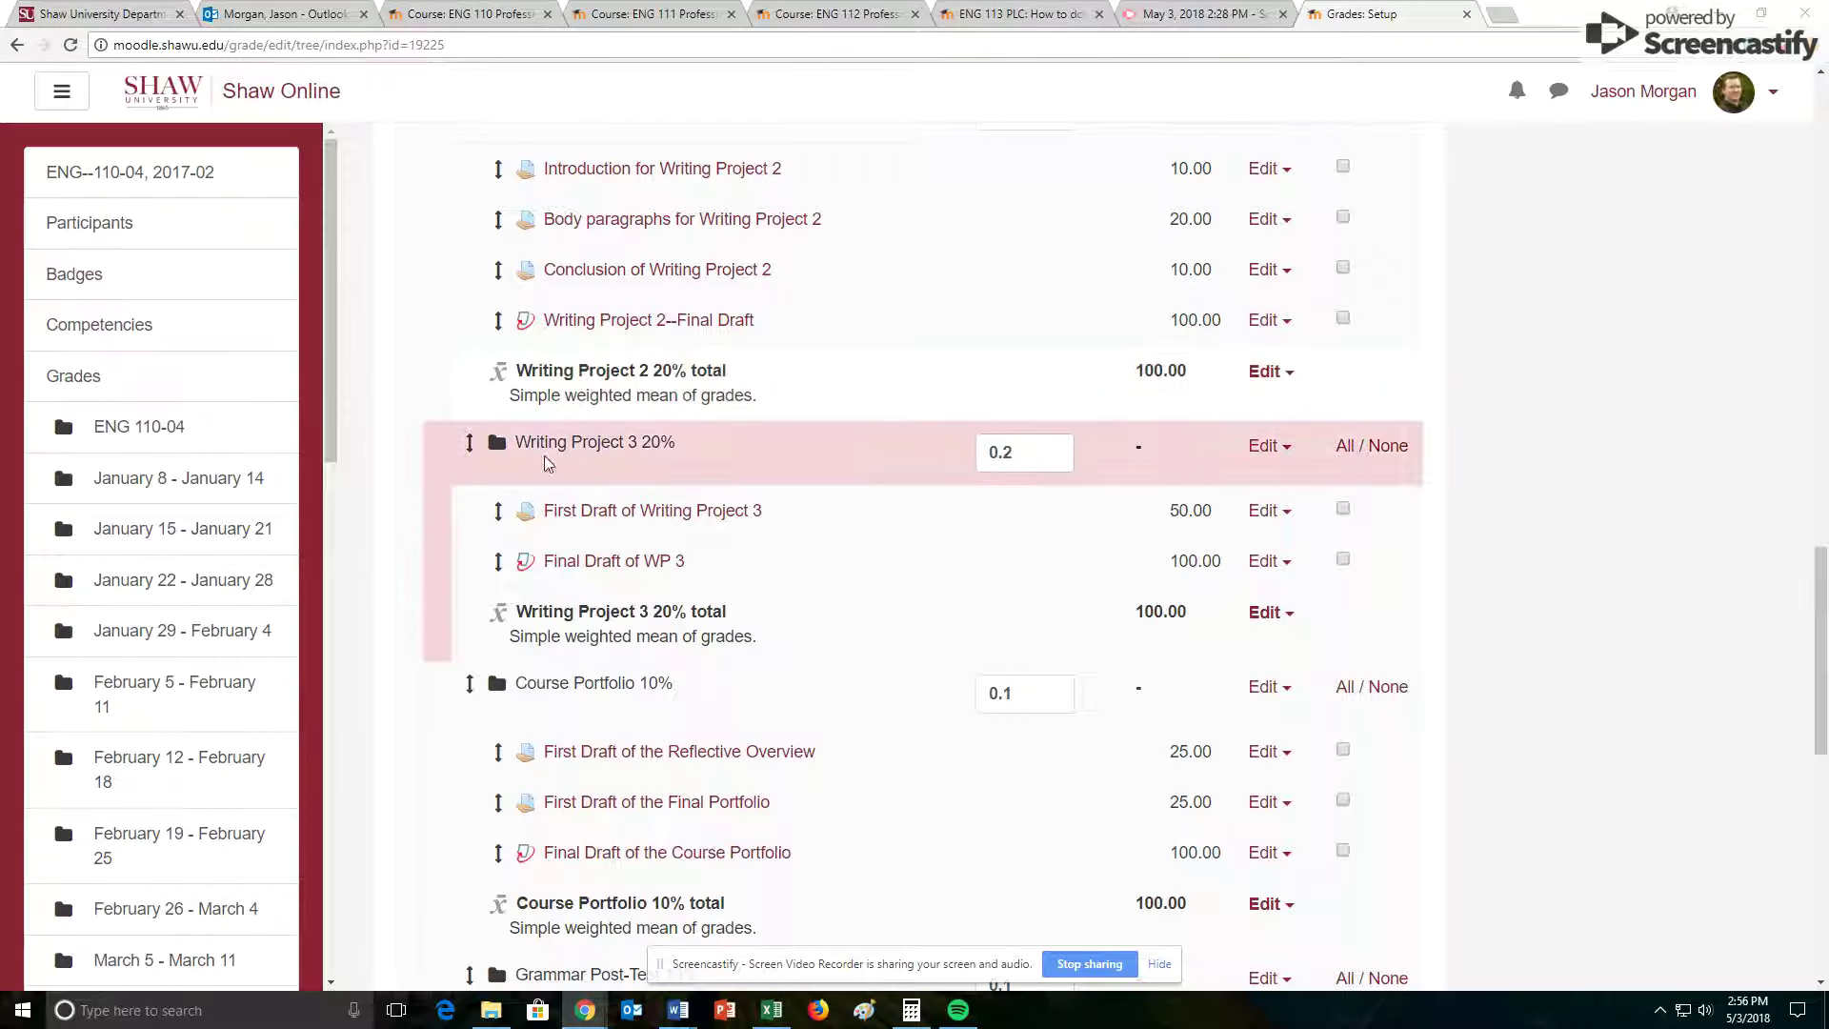
{"action": "left_click_drag", "start_coordinate": [517, 443], "coordinate": [693, 444]}
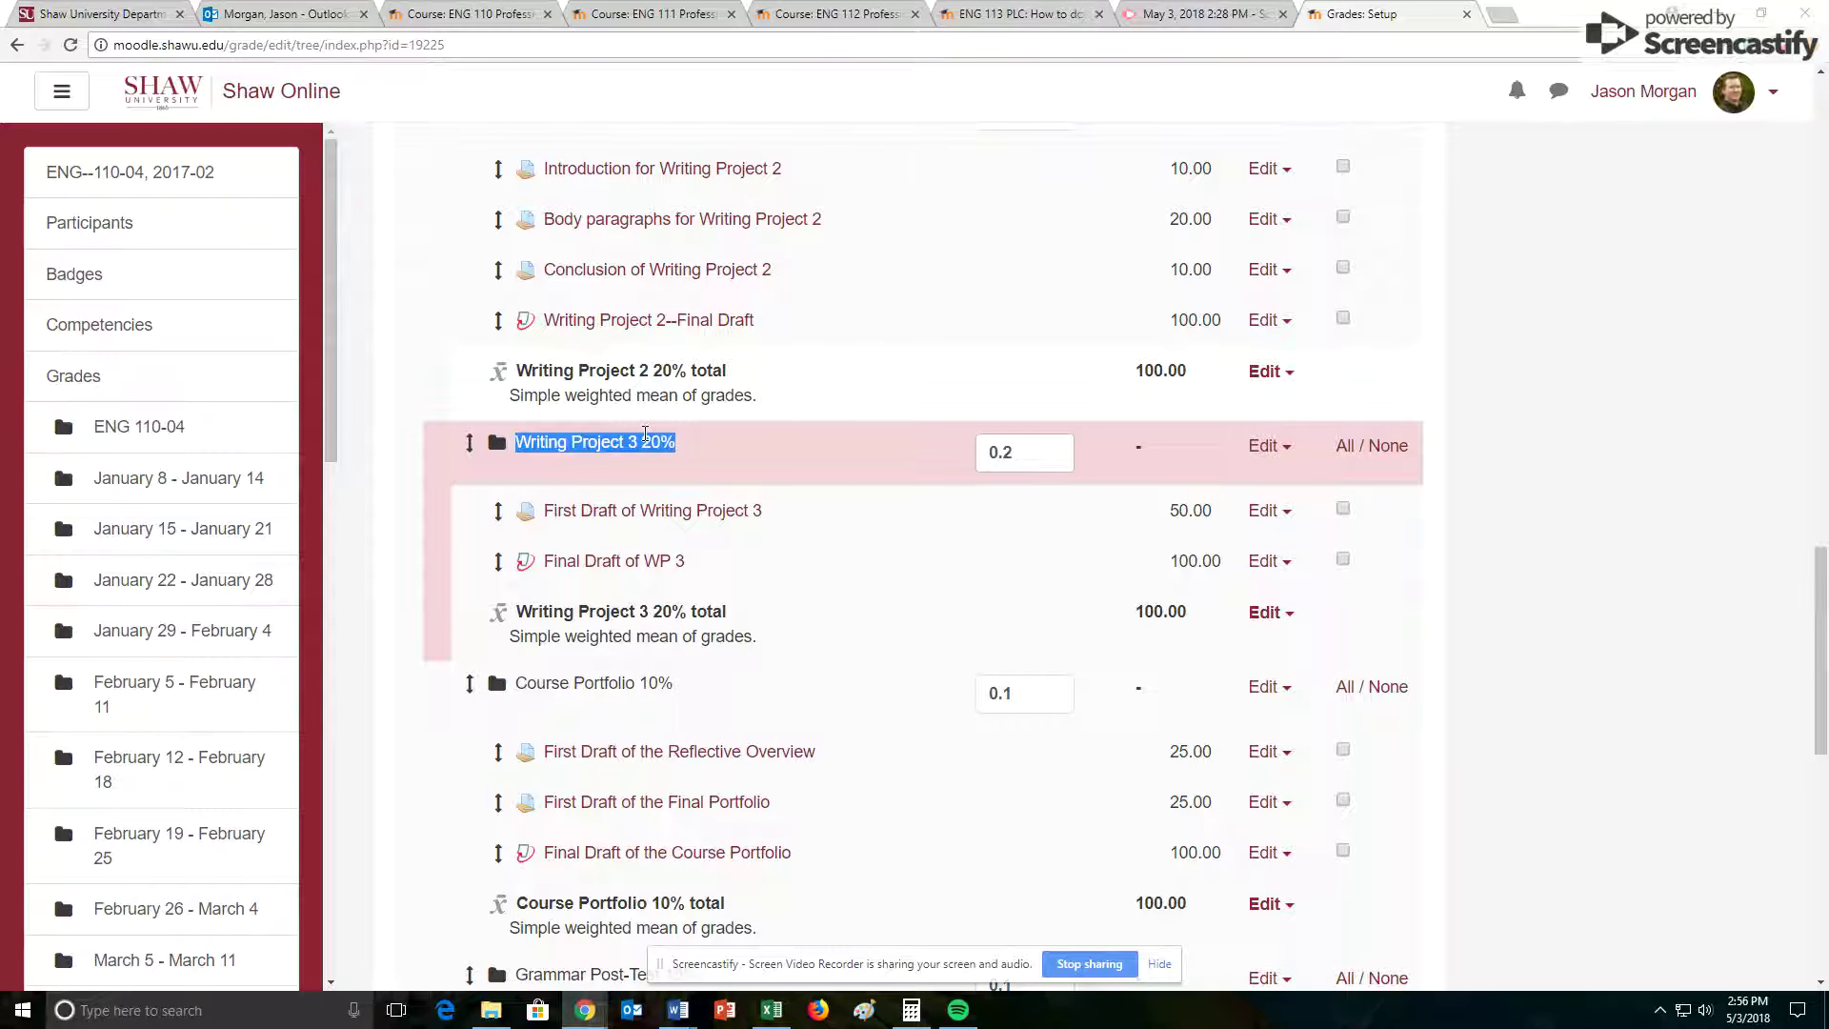
{"action": "right_click", "coordinate": [645, 433]}
{"action": "left_click", "coordinate": [678, 456]}
In Excel, paste "Writing Project 3 20%" over the column AO header with destination formatting and fill the column light green
{"action": "left_click", "coordinate": [773, 1010]}
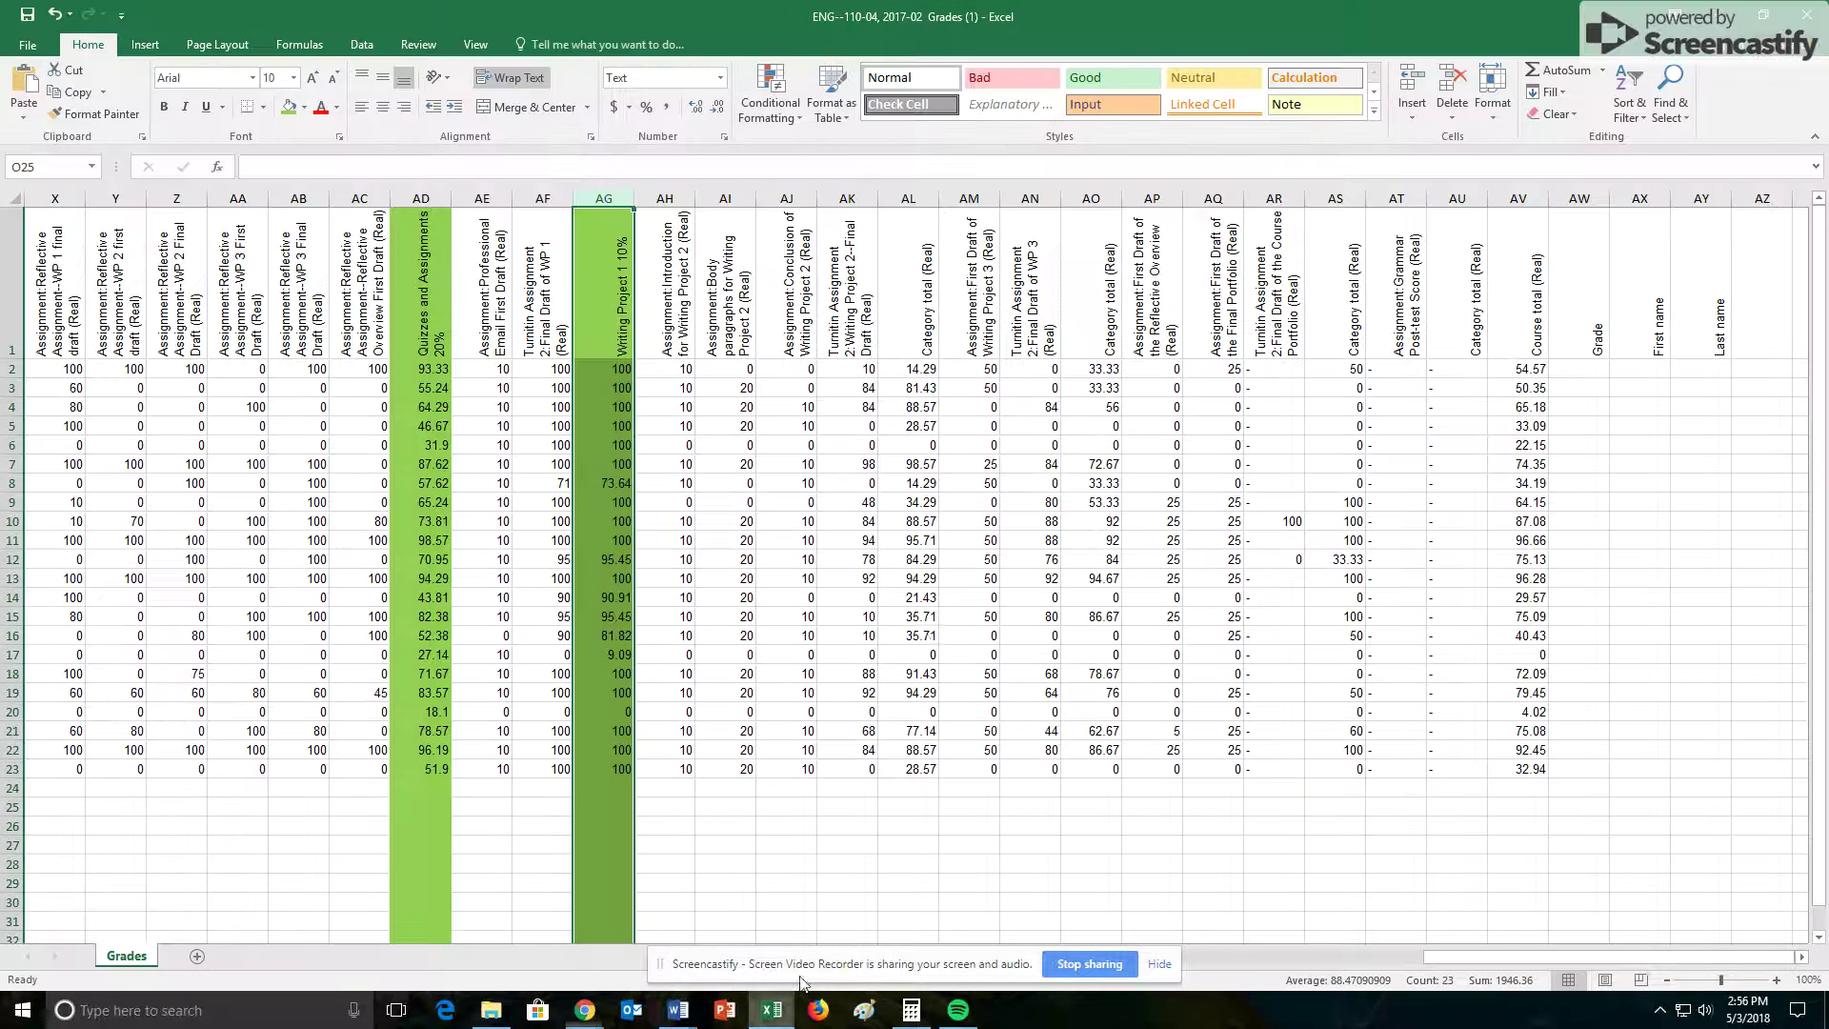
{"action": "left_click", "coordinate": [1103, 329]}
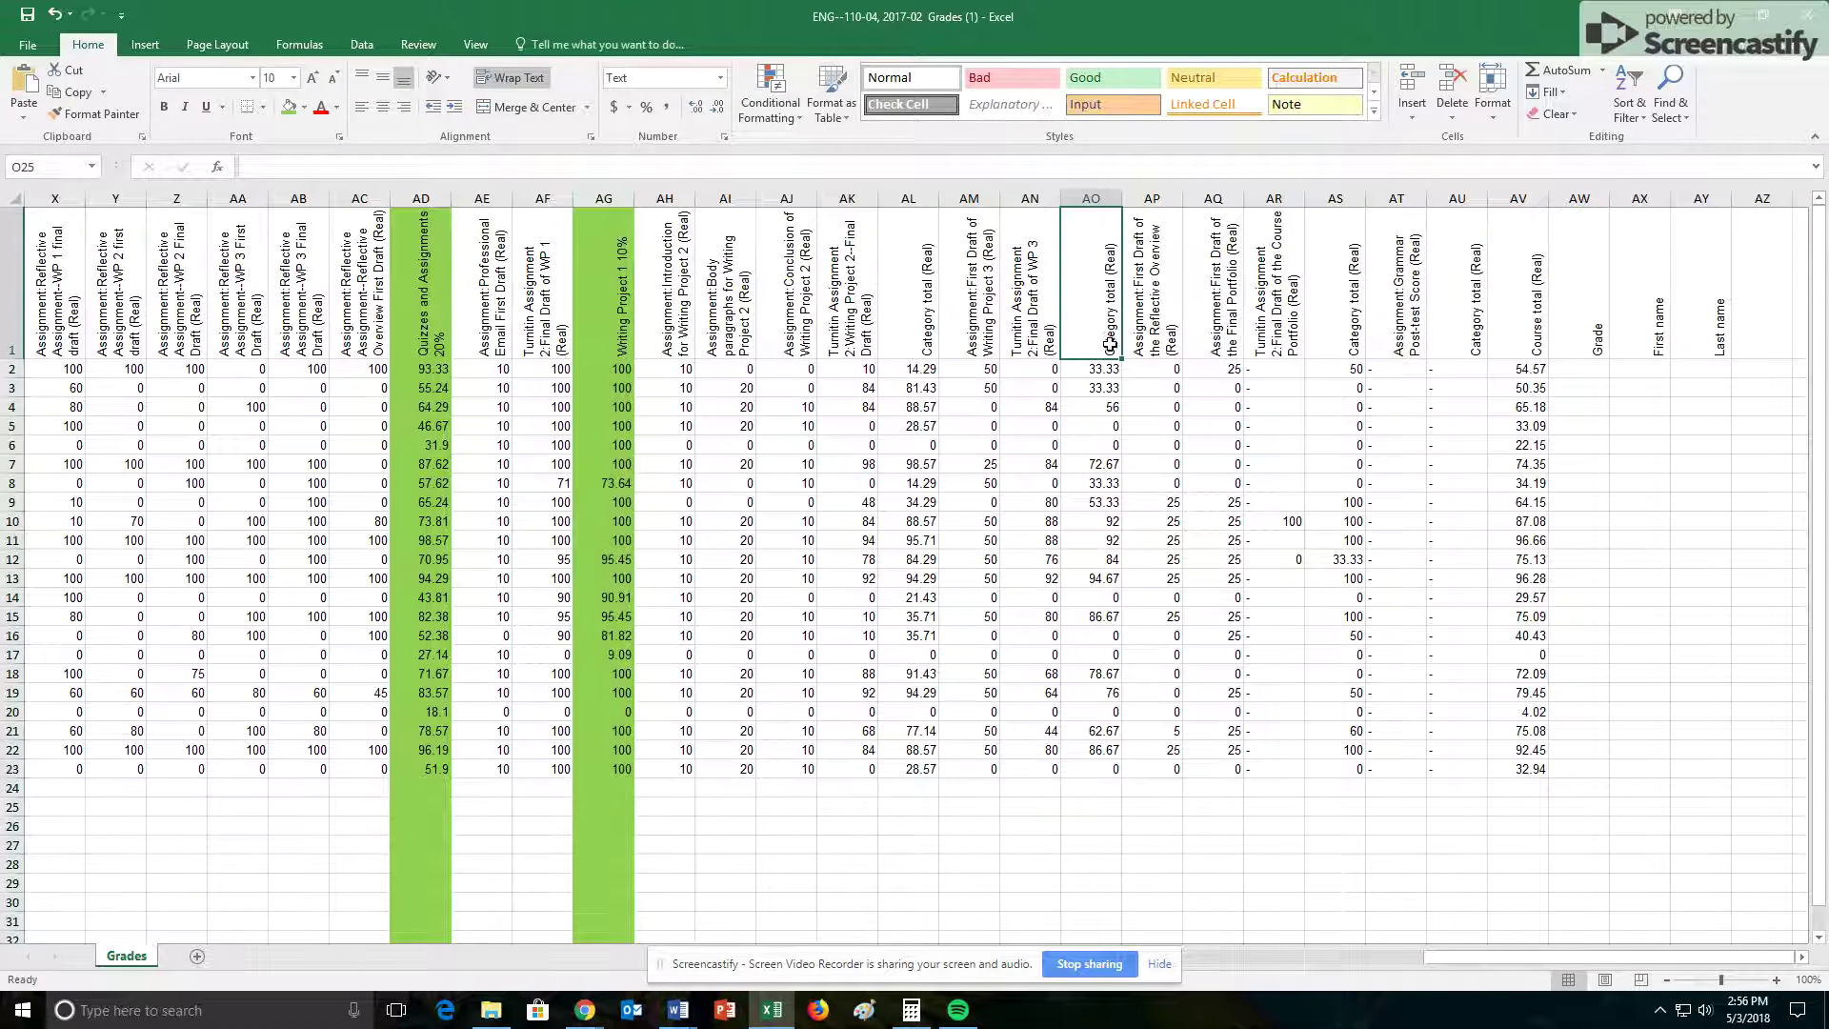
{"action": "right_click", "coordinate": [1105, 339]}
{"action": "left_click", "coordinate": [1173, 419]}
{"action": "left_click", "coordinate": [1091, 198]}
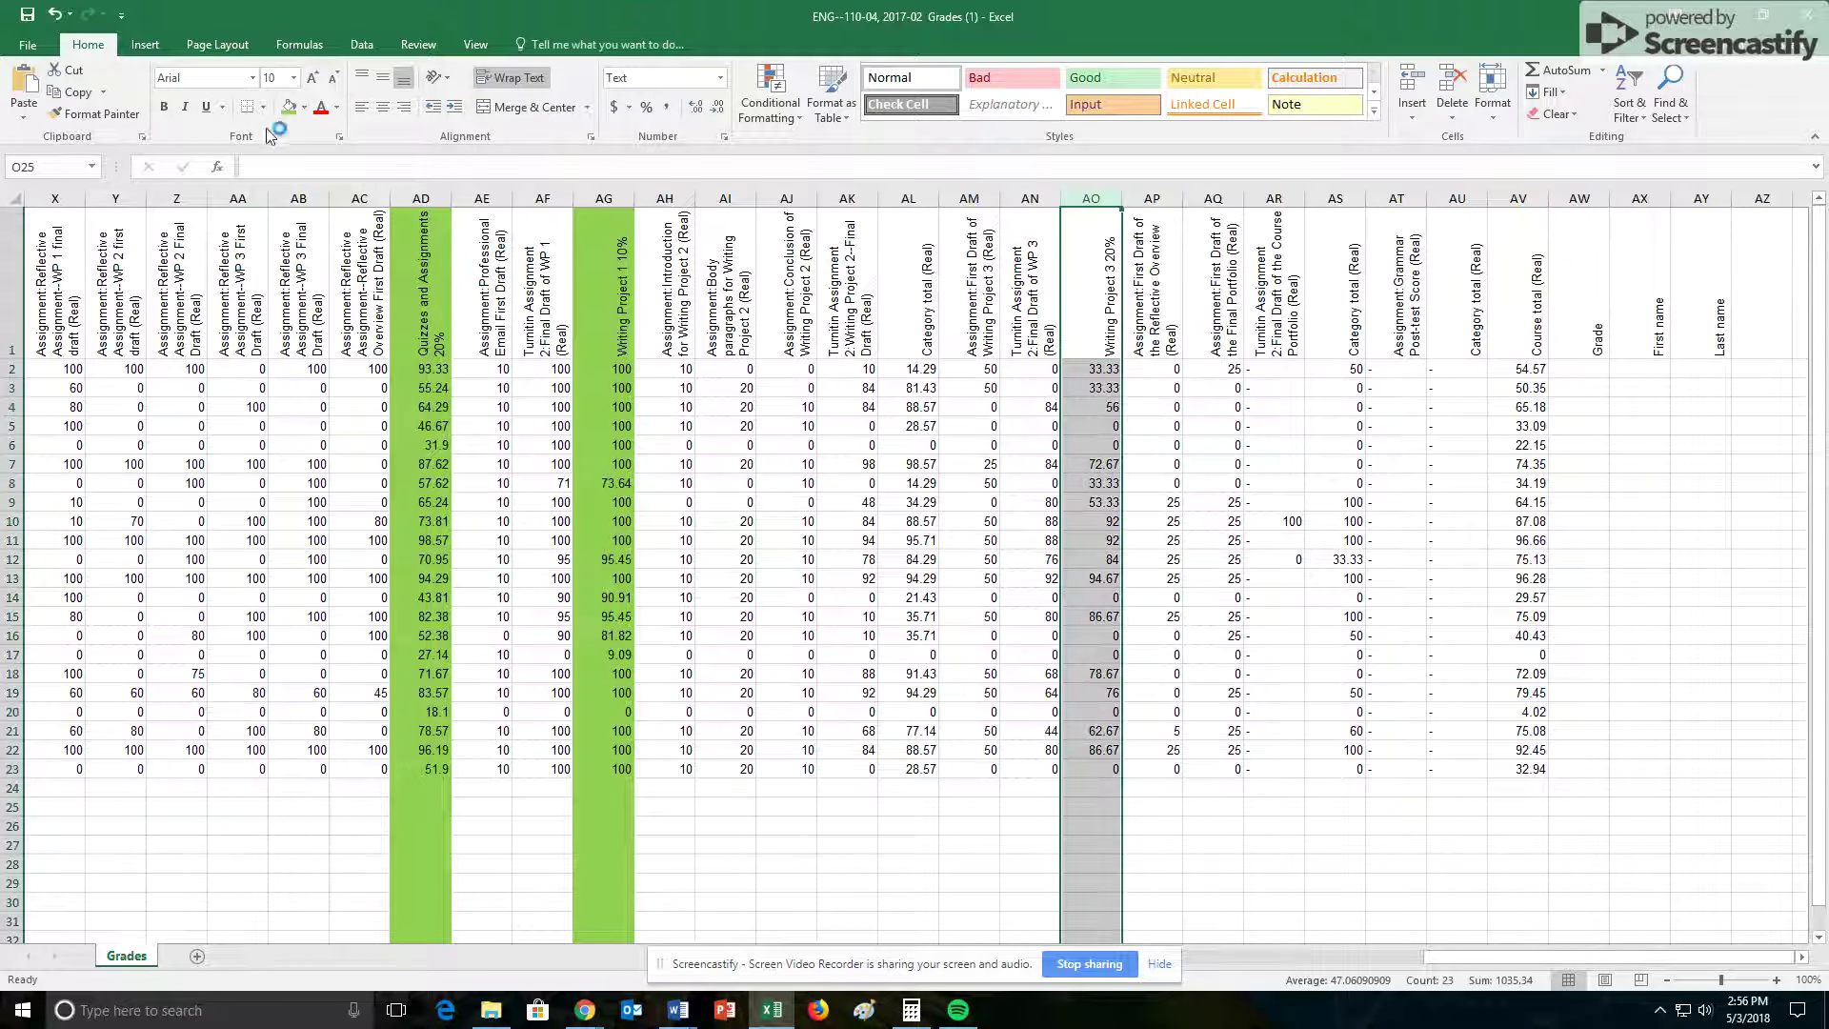
{"action": "left_click", "coordinate": [287, 106]}
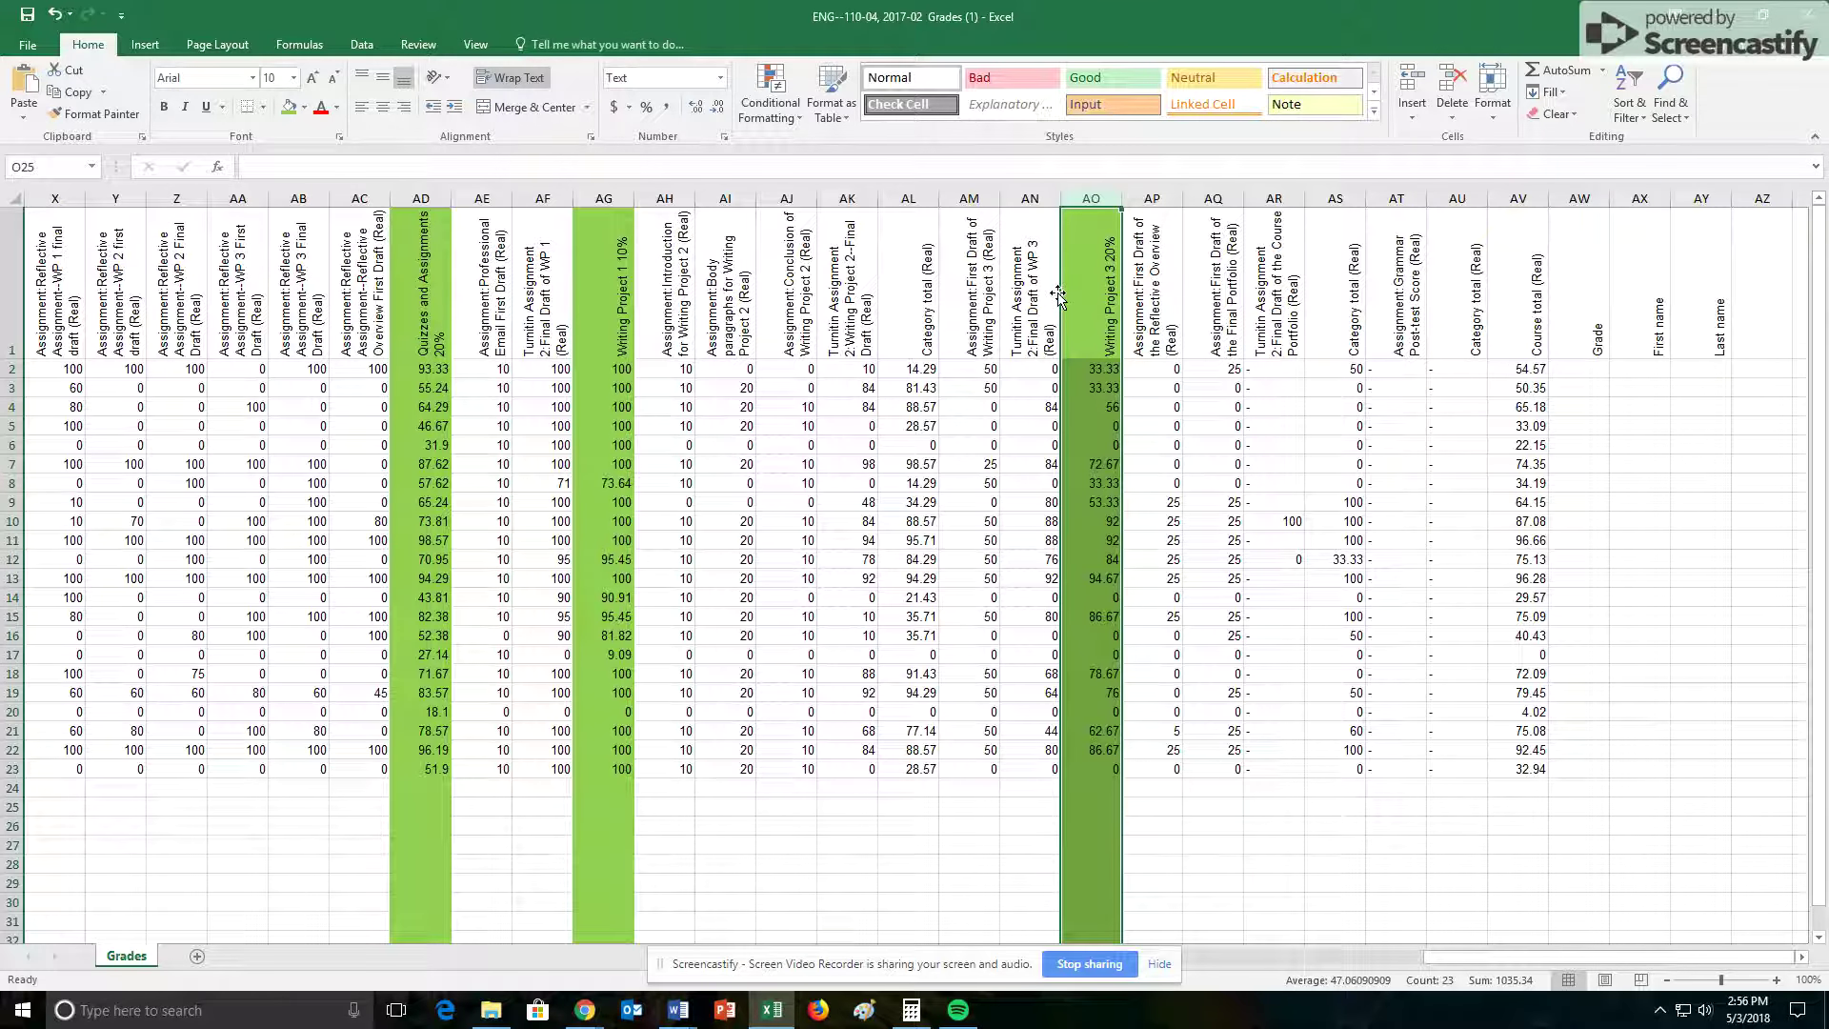
Fill column AN, the Turnitin assignment for the final draft of WP 3, with the standard orange color
{"action": "left_click", "coordinate": [1034, 200]}
{"action": "left_click", "coordinate": [304, 108]}
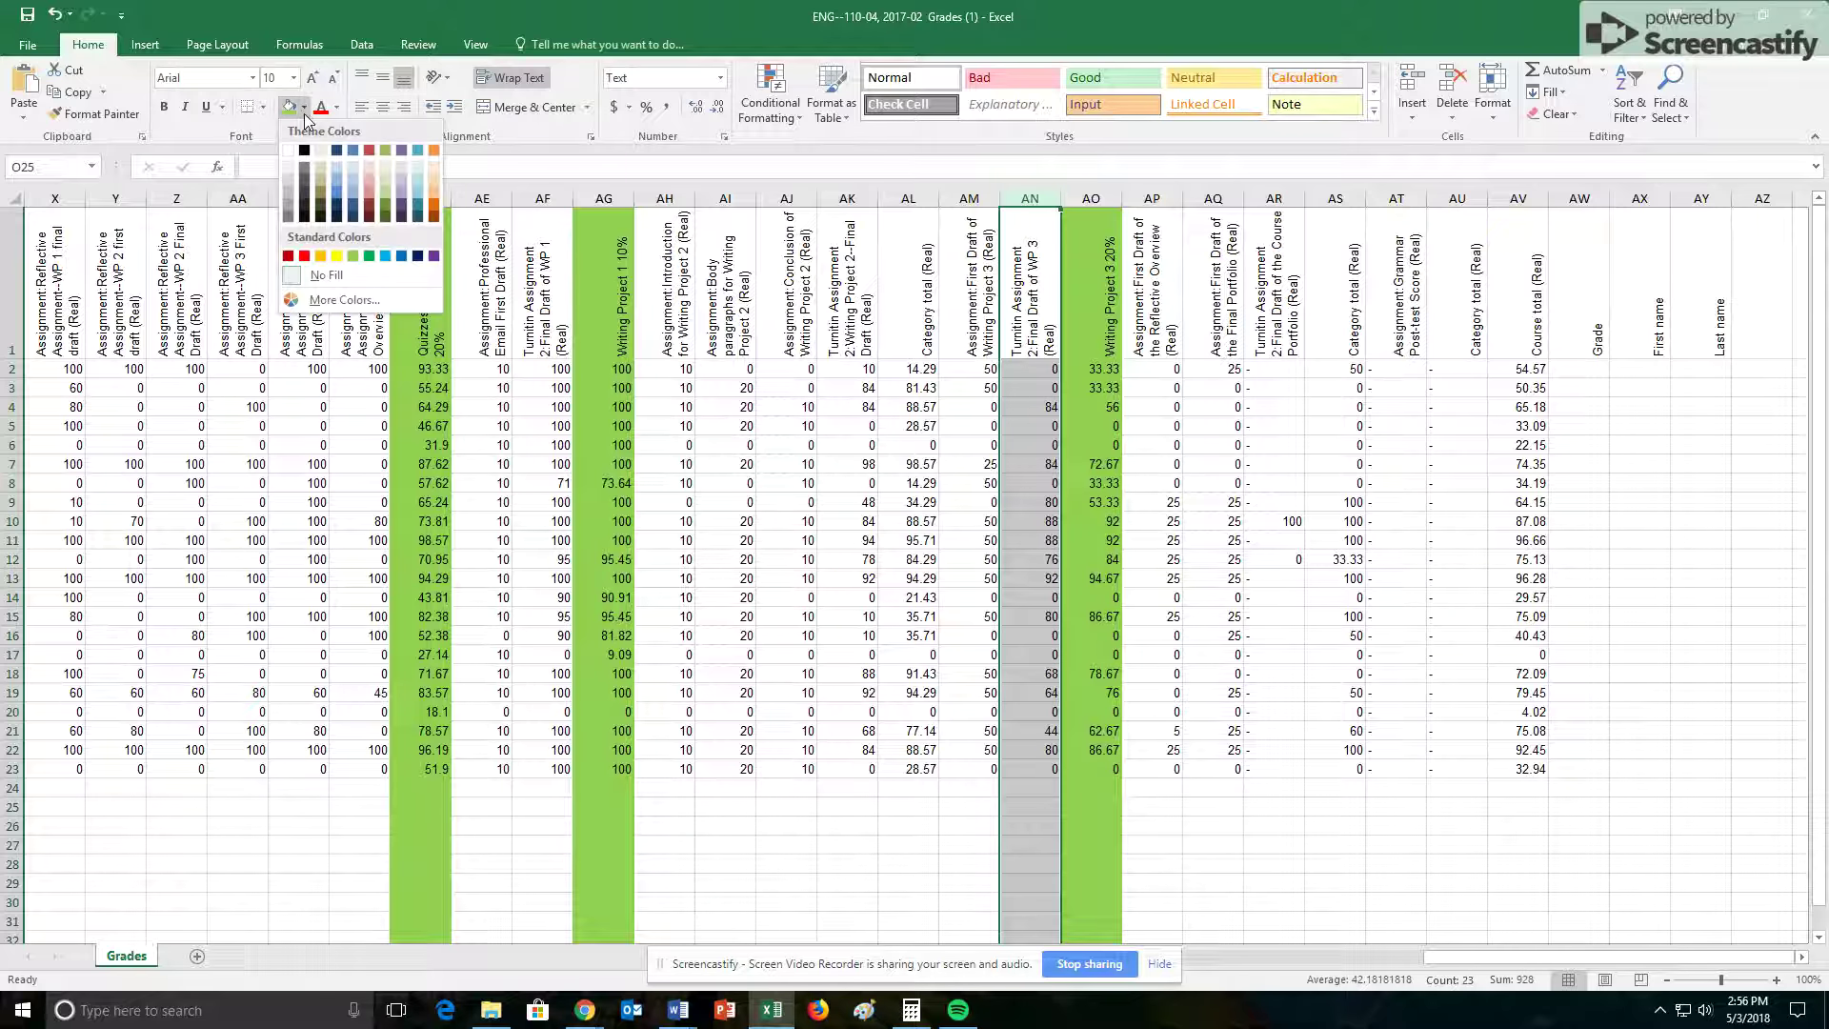
{"action": "left_click", "coordinate": [321, 255]}
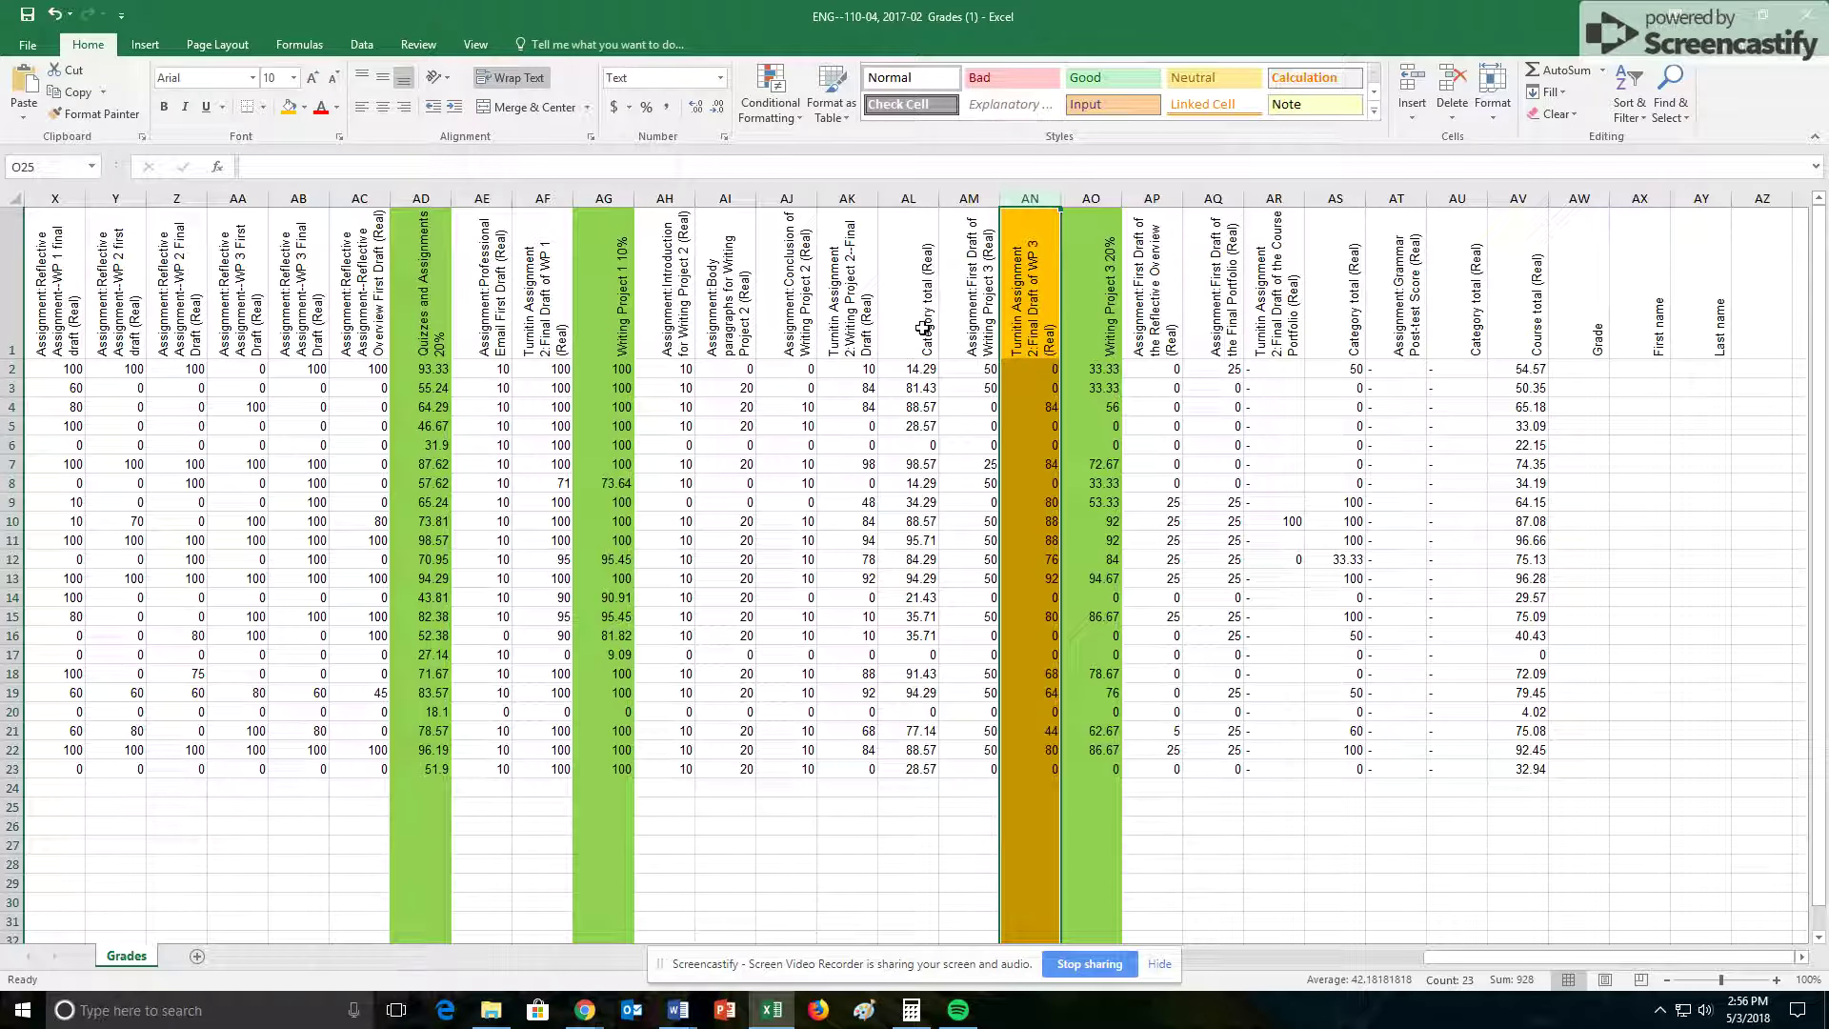
{"action": "left_click", "coordinate": [1031, 324]}
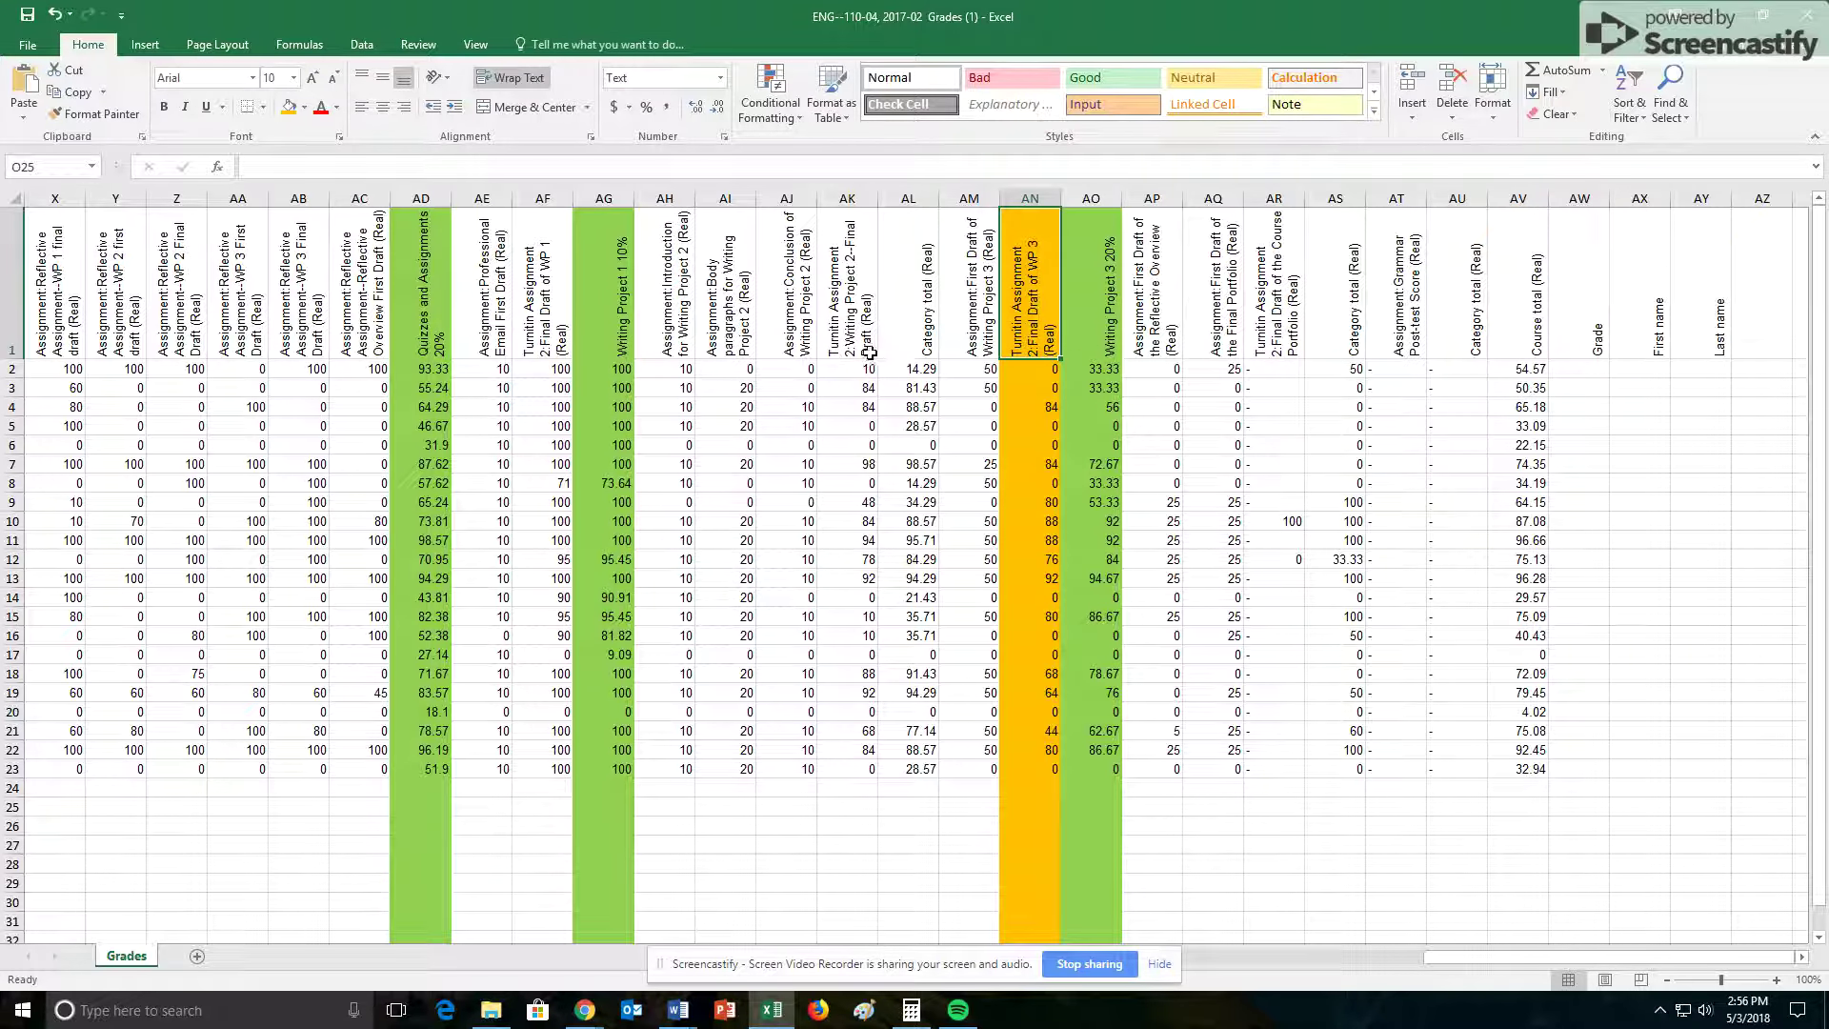
Fill the Course total column AV with the standard light blue color
{"action": "left_click", "coordinate": [1519, 198]}
{"action": "left_click", "coordinate": [305, 107]}
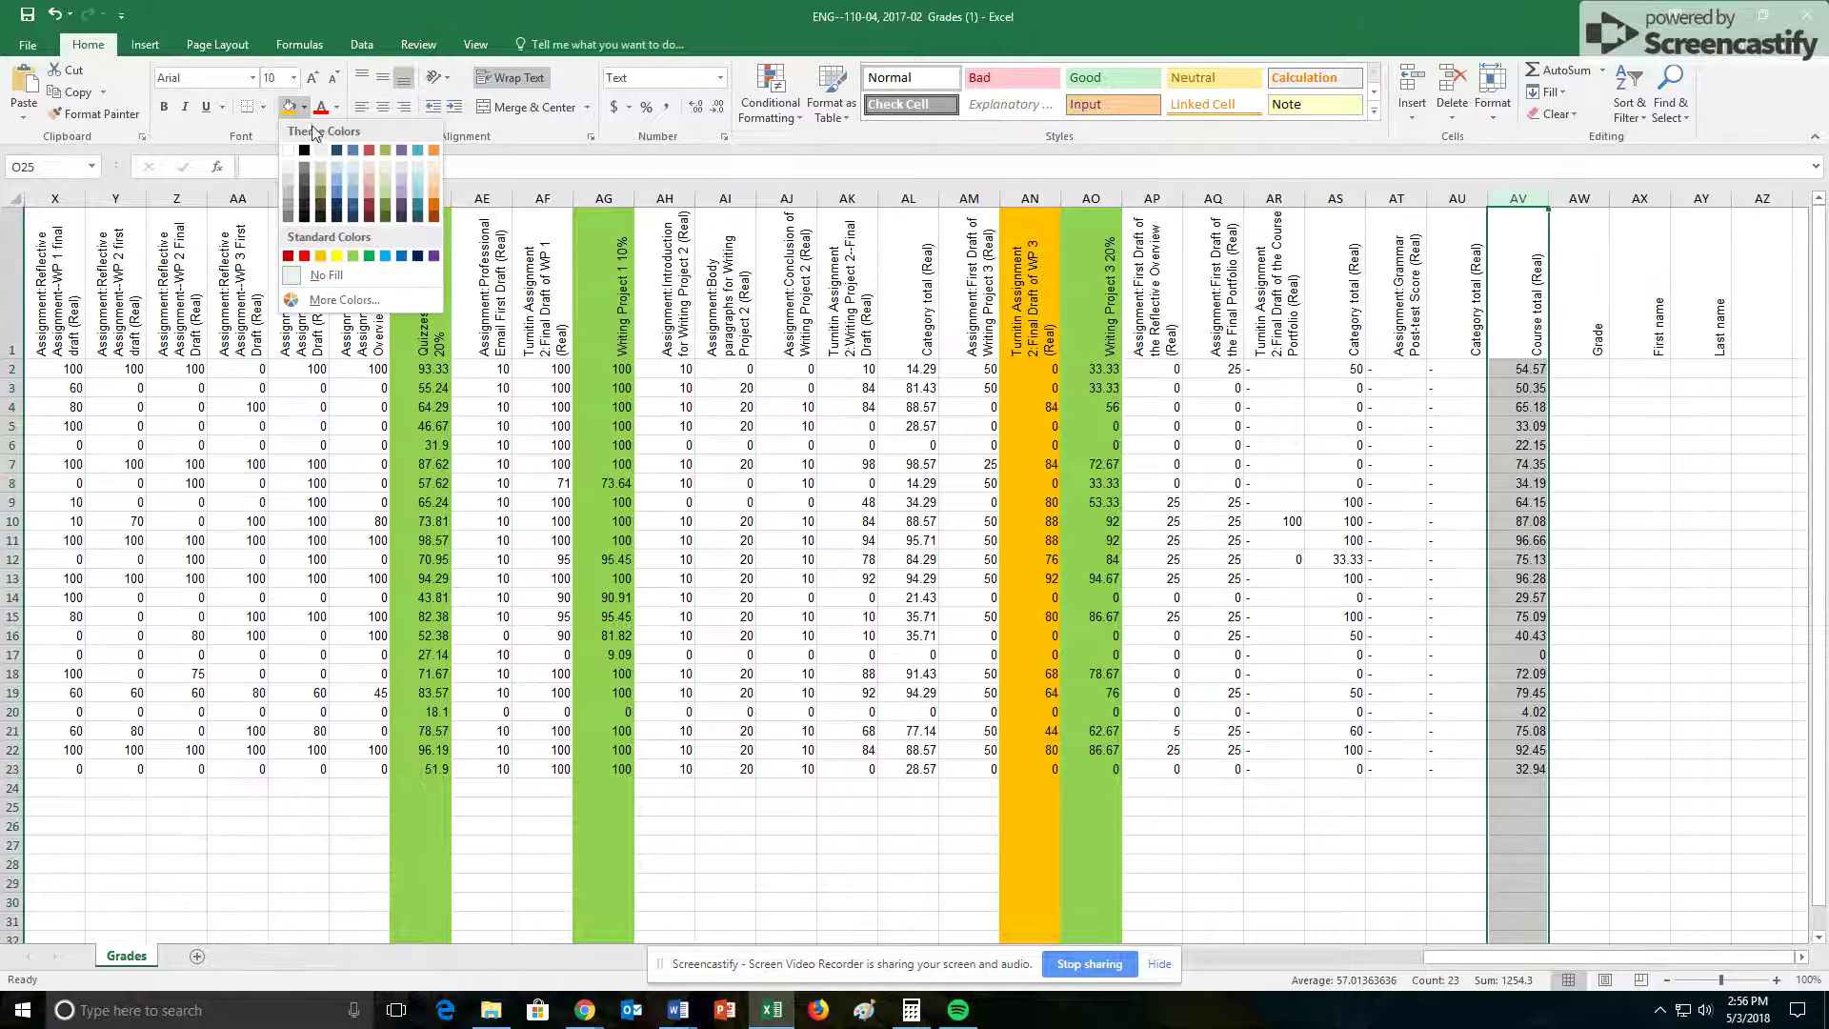
{"action": "left_click", "coordinate": [386, 257]}
Enter the letter grades F, F, D, Z, Z and C in cells AW2 to AW7 of the Grade column
{"action": "left_click", "coordinate": [1570, 368]}
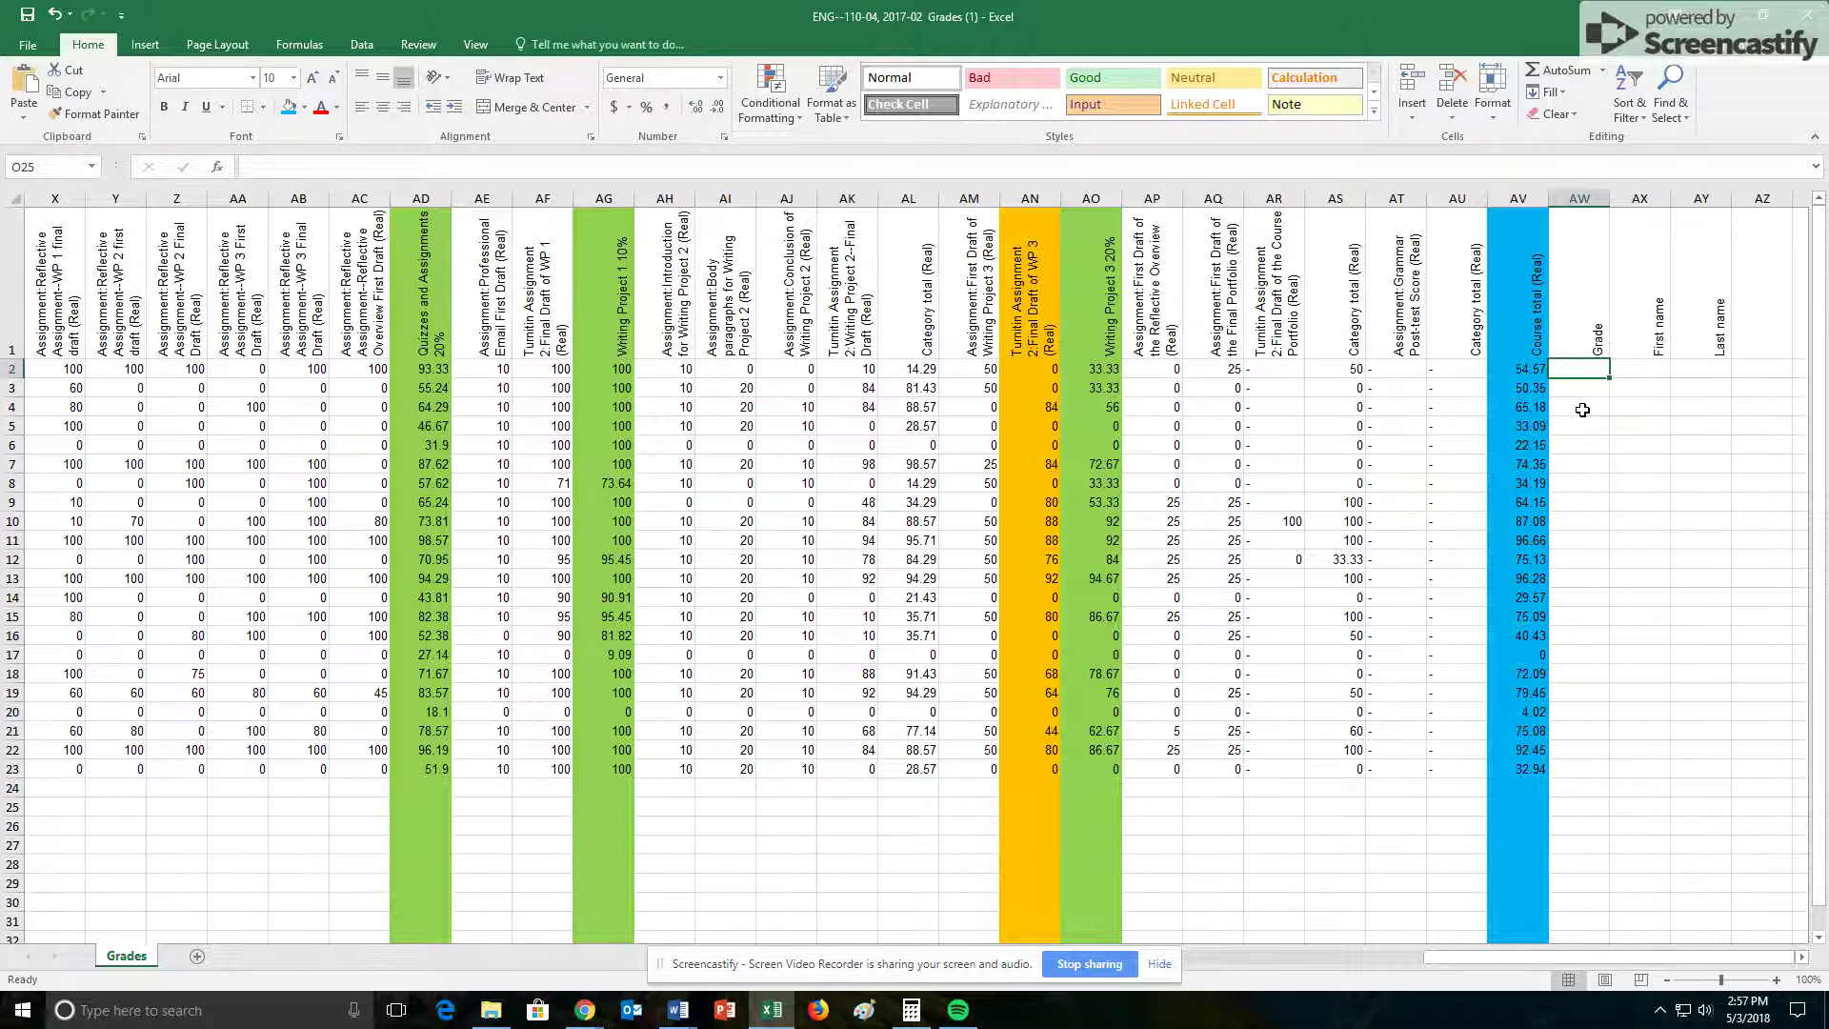
{"action": "type", "text": "F"}
{"action": "key", "text": "Return"}
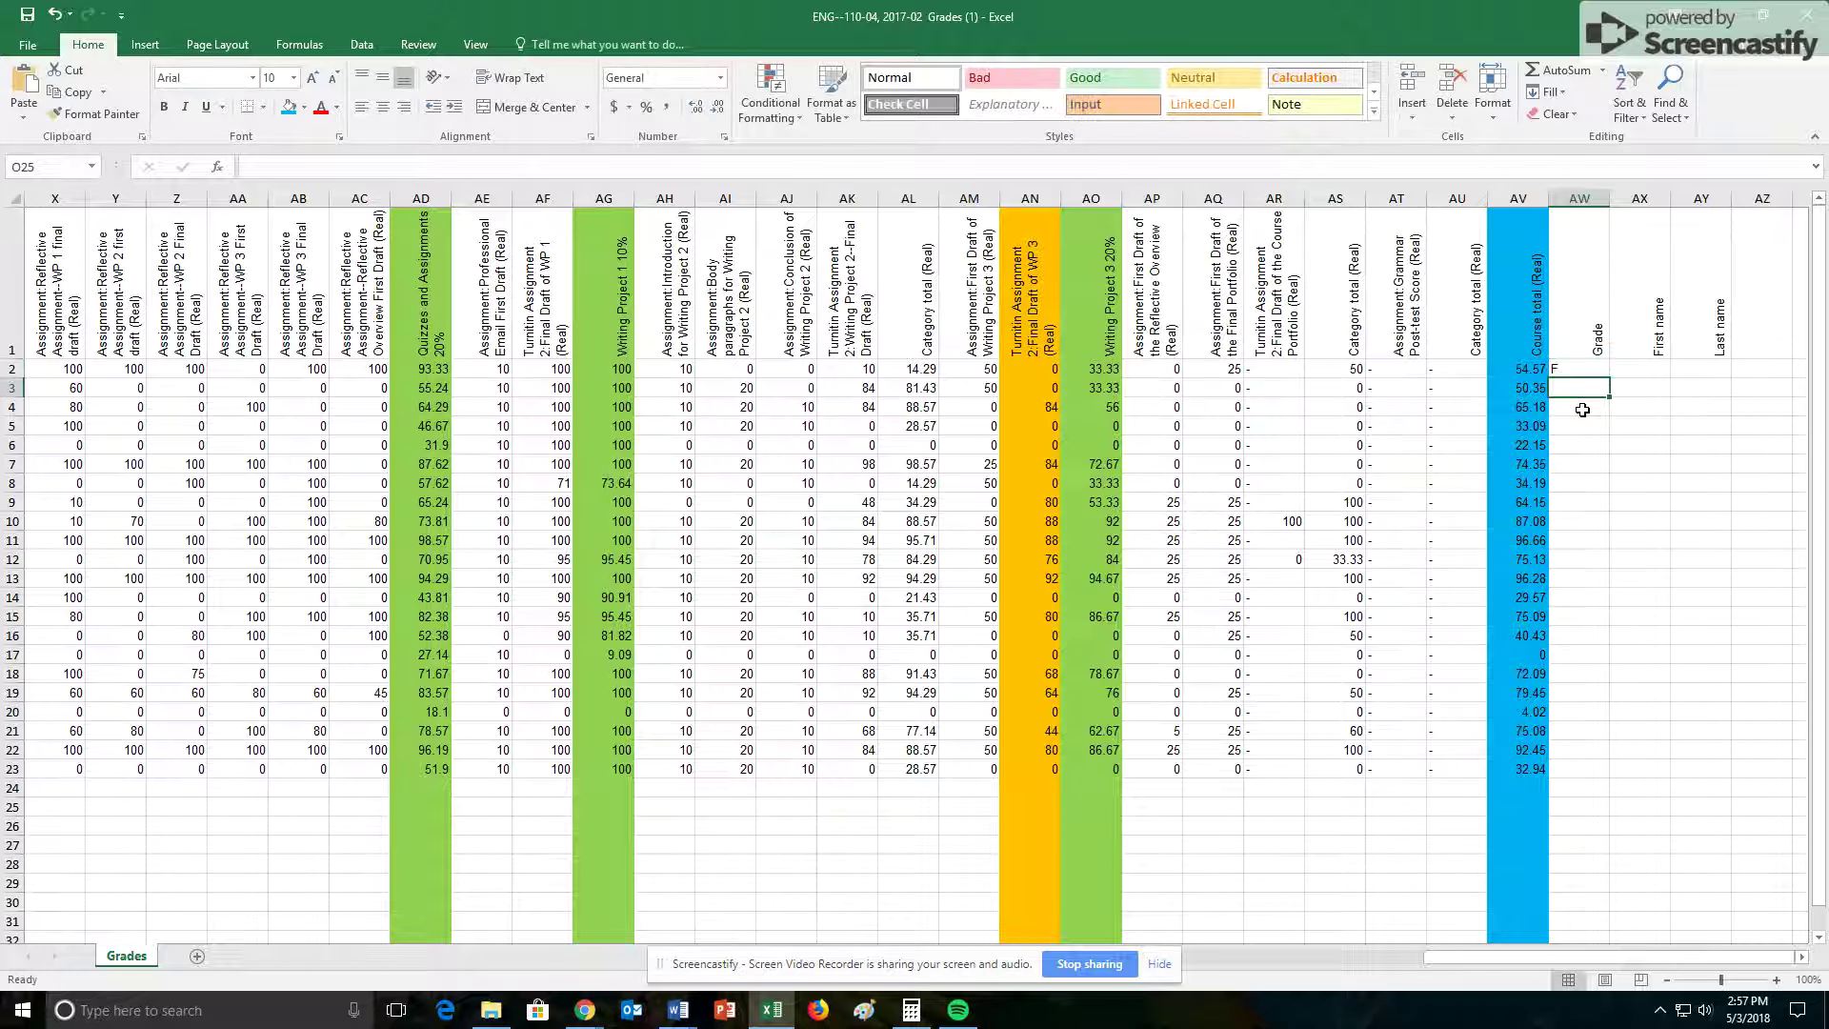
{"action": "type", "text": "F"}
{"action": "left_click", "coordinate": [1581, 417]}
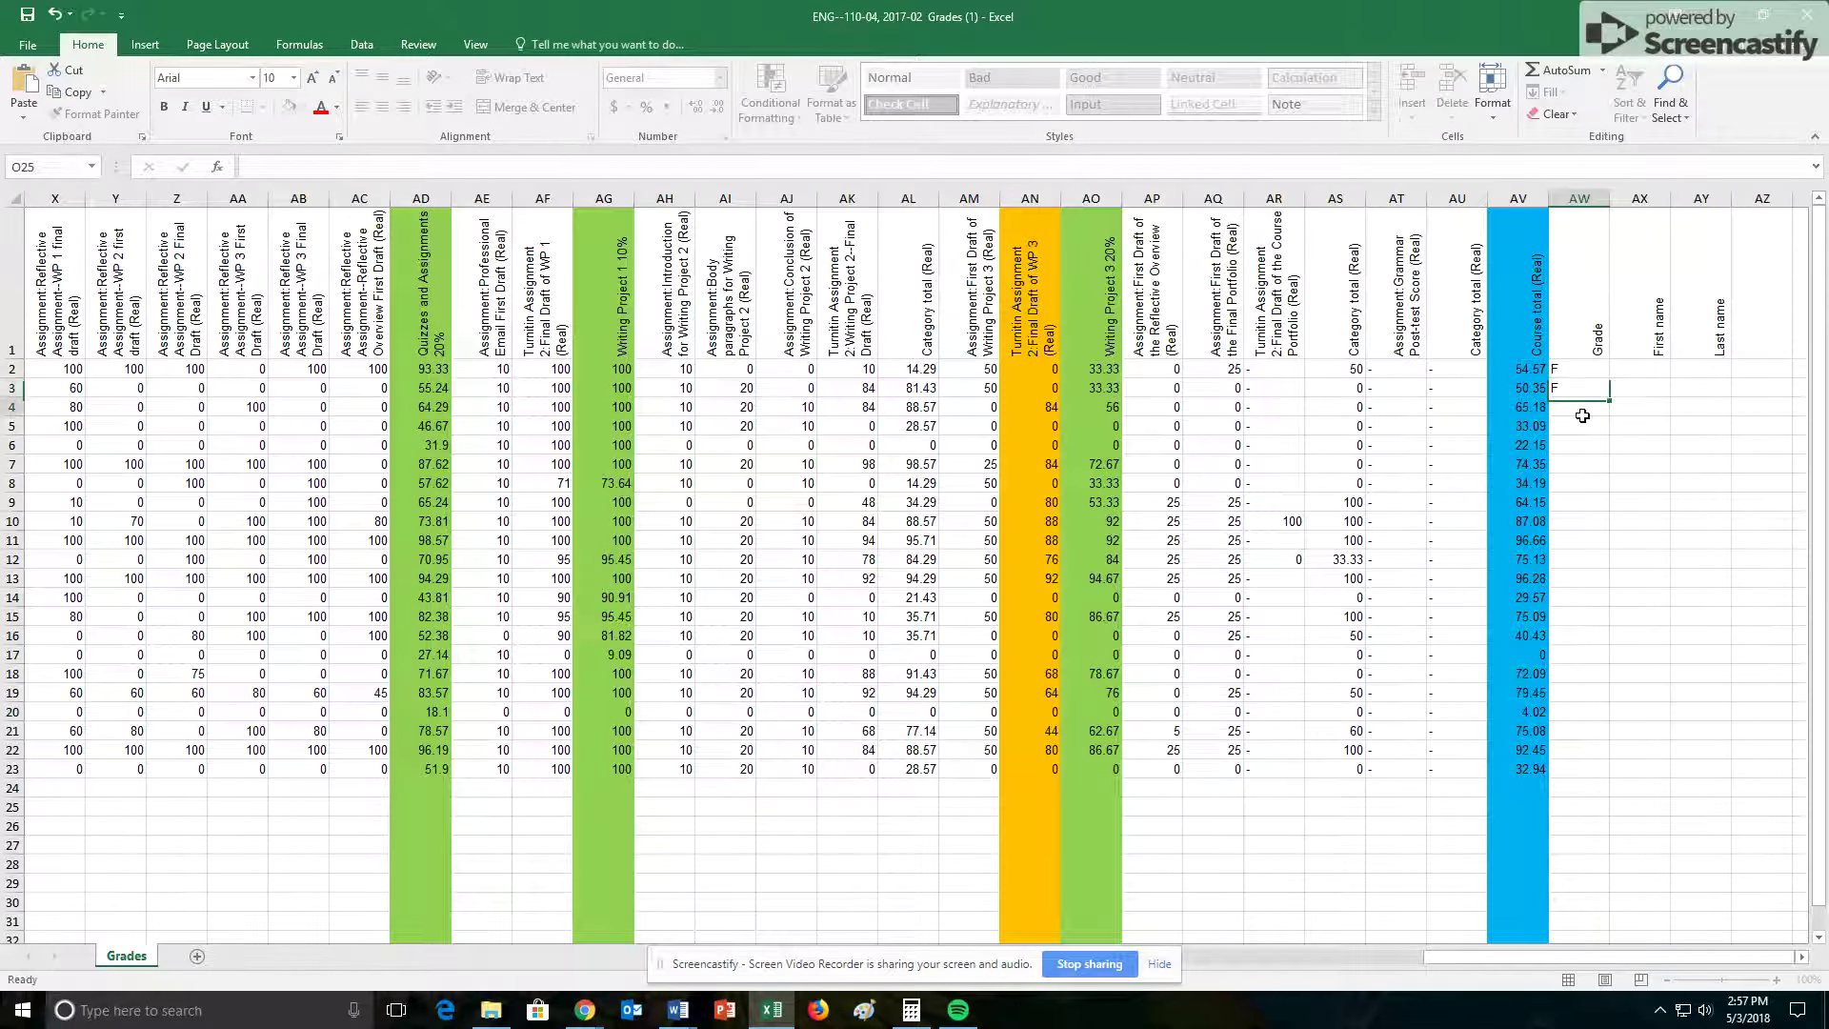
{"action": "type", "text": "D"}
{"action": "key", "text": "Return"}
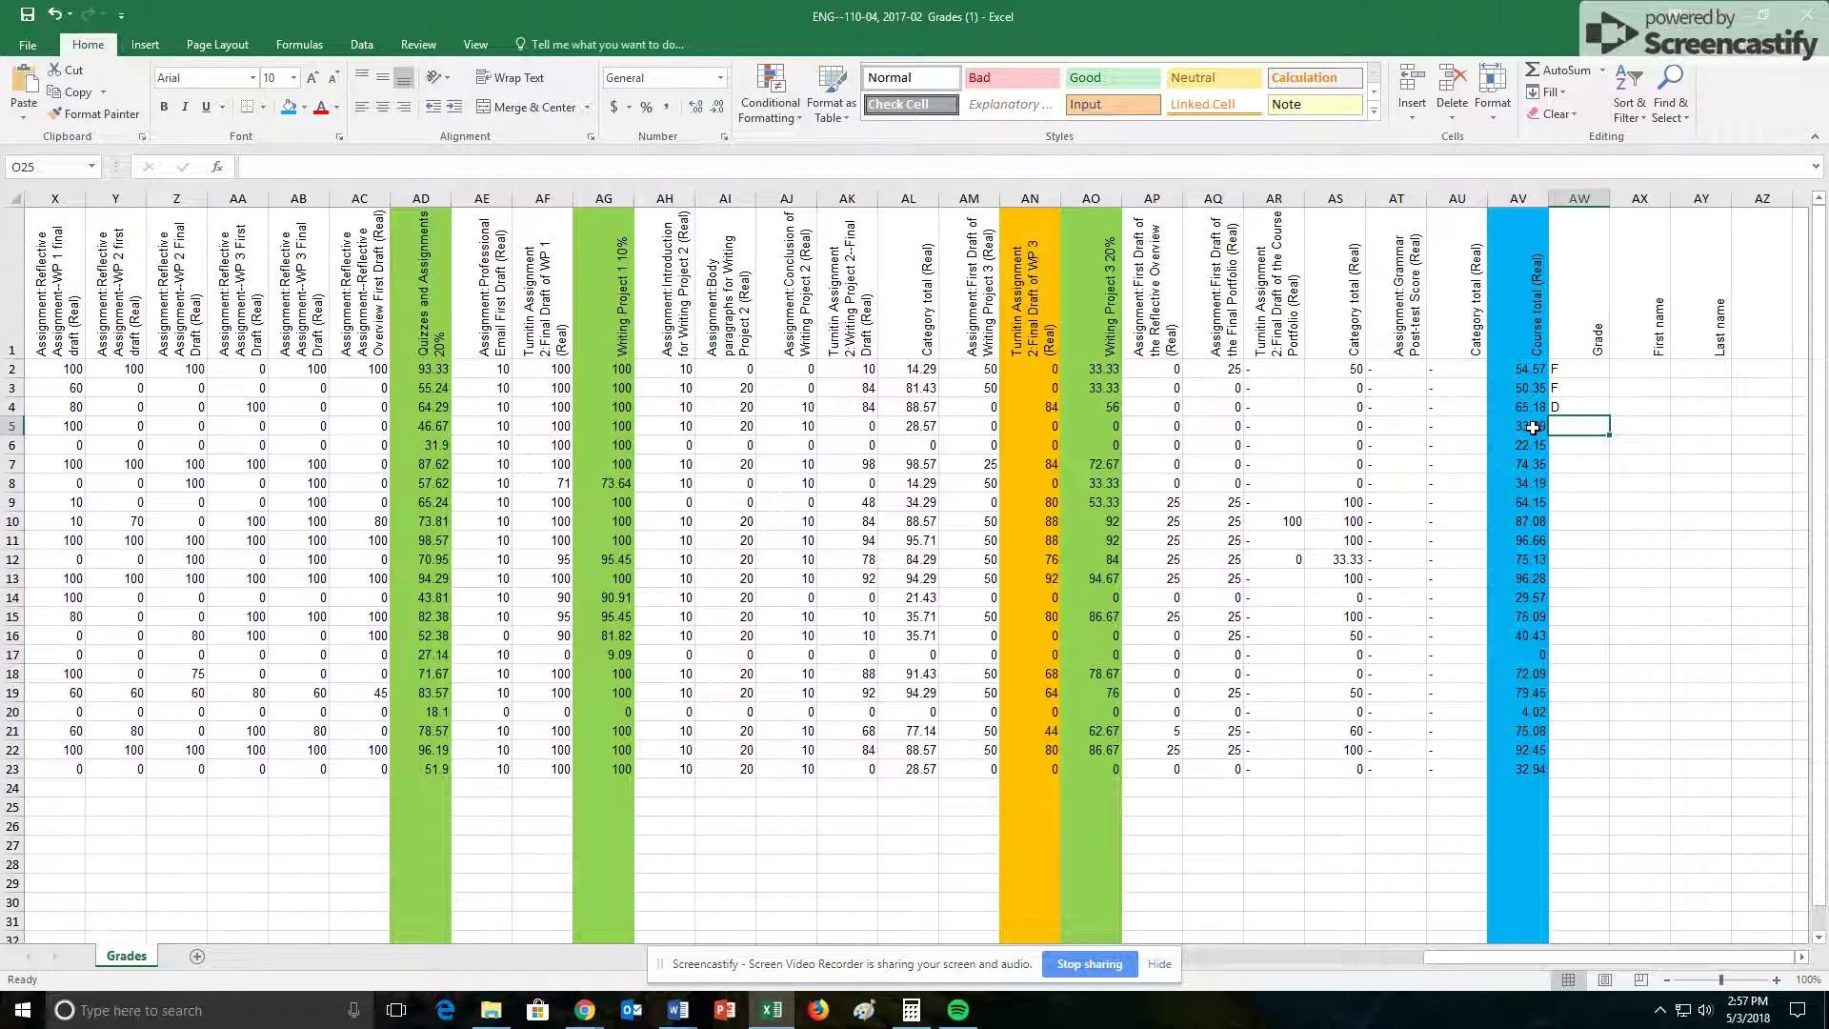
{"action": "type", "text": "F"}
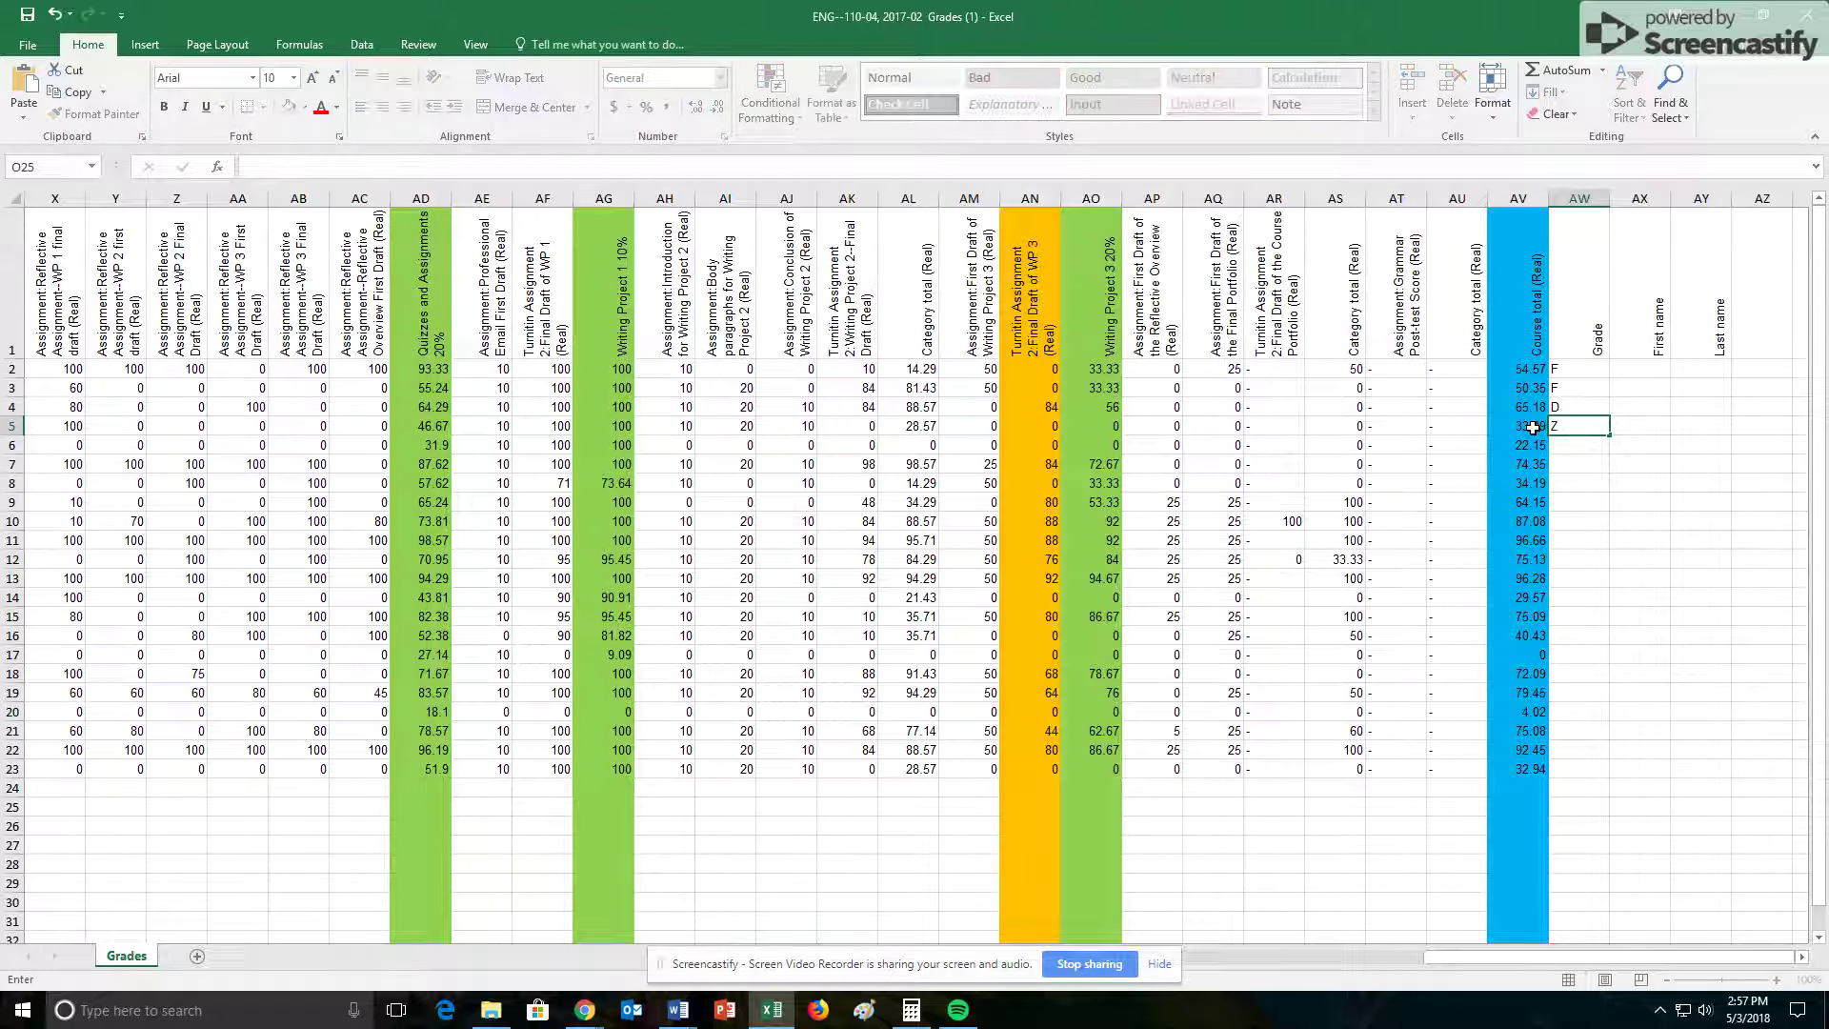
{"action": "type", "text": "Z"}
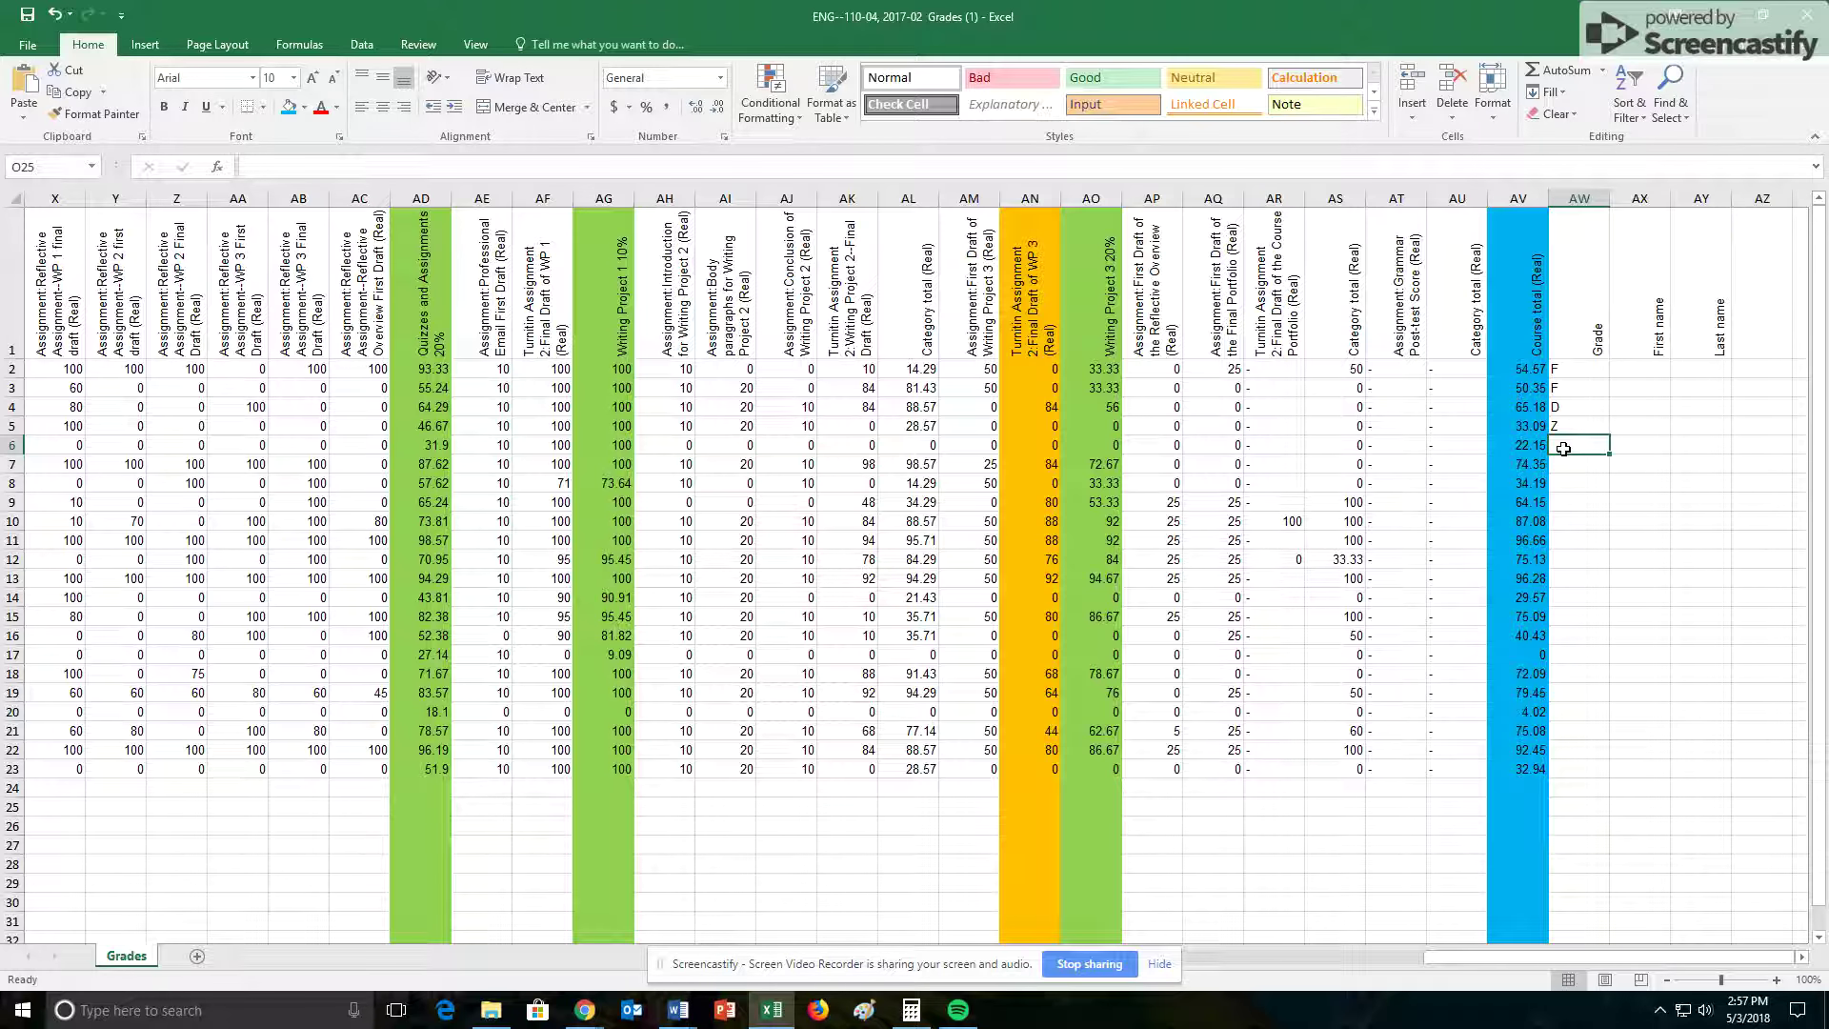
{"action": "key", "text": "Return"}
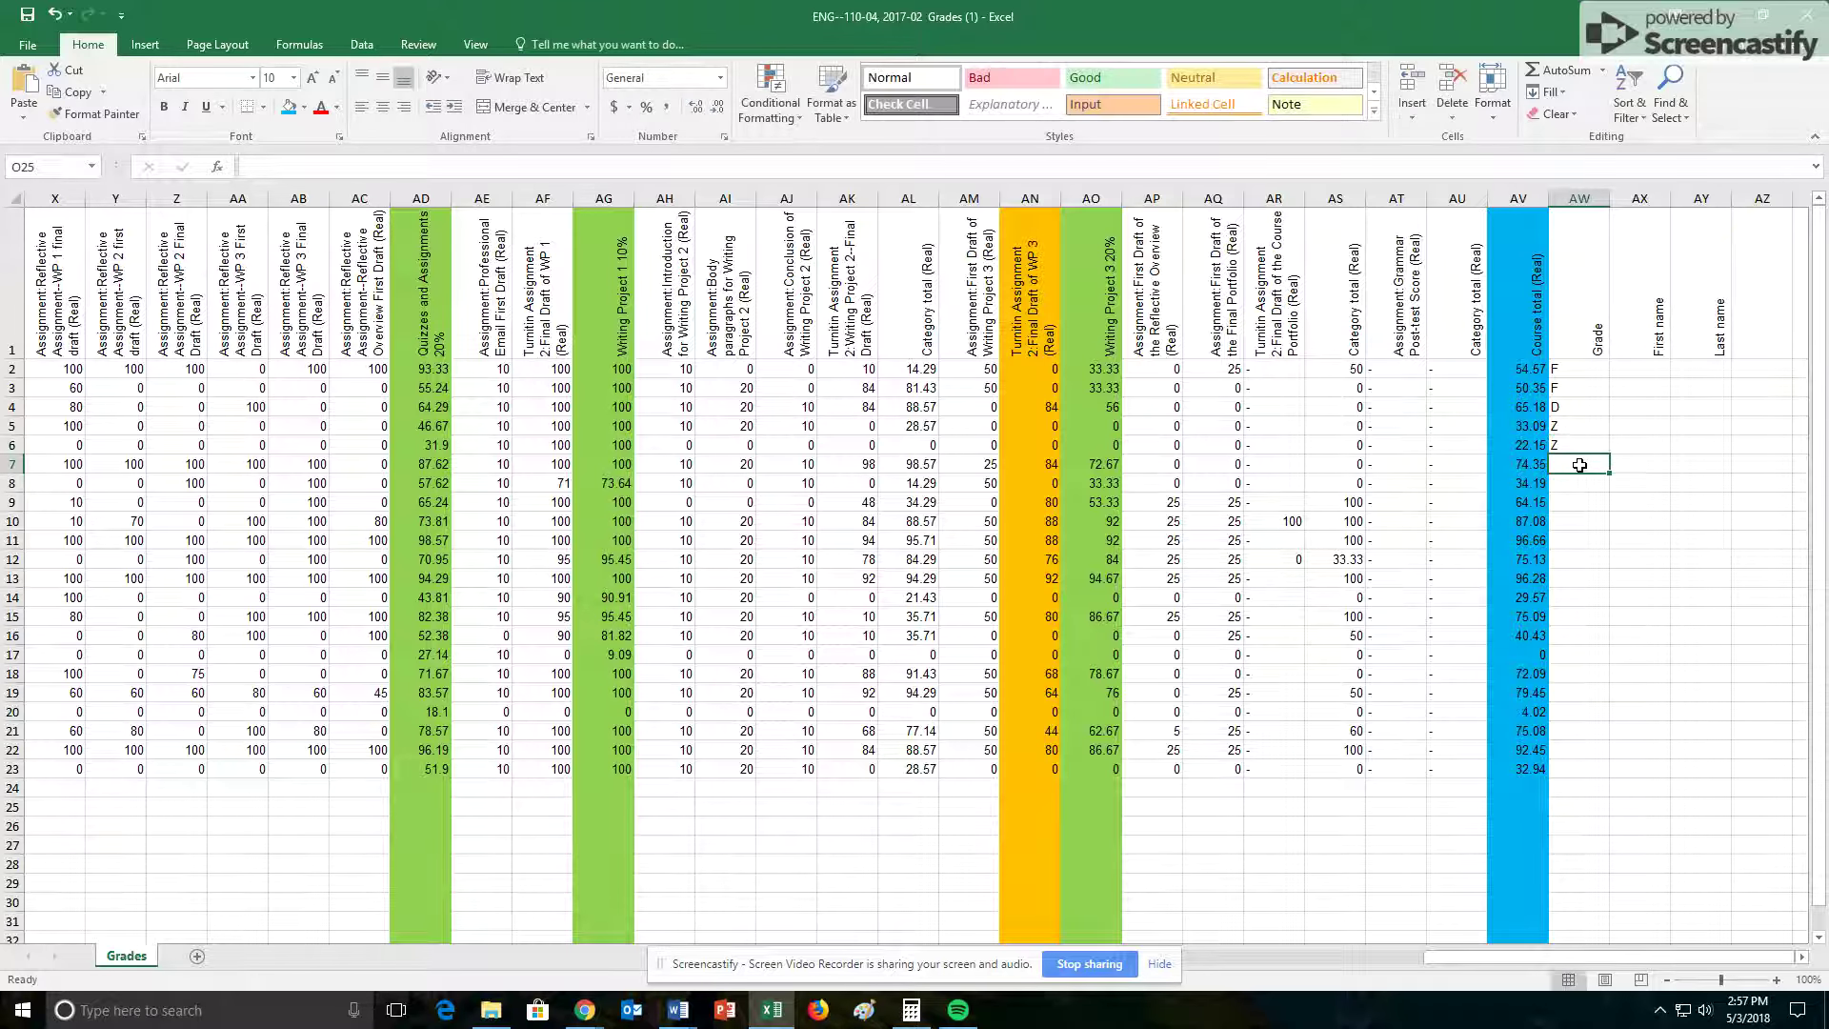
{"action": "type", "text": "C"}
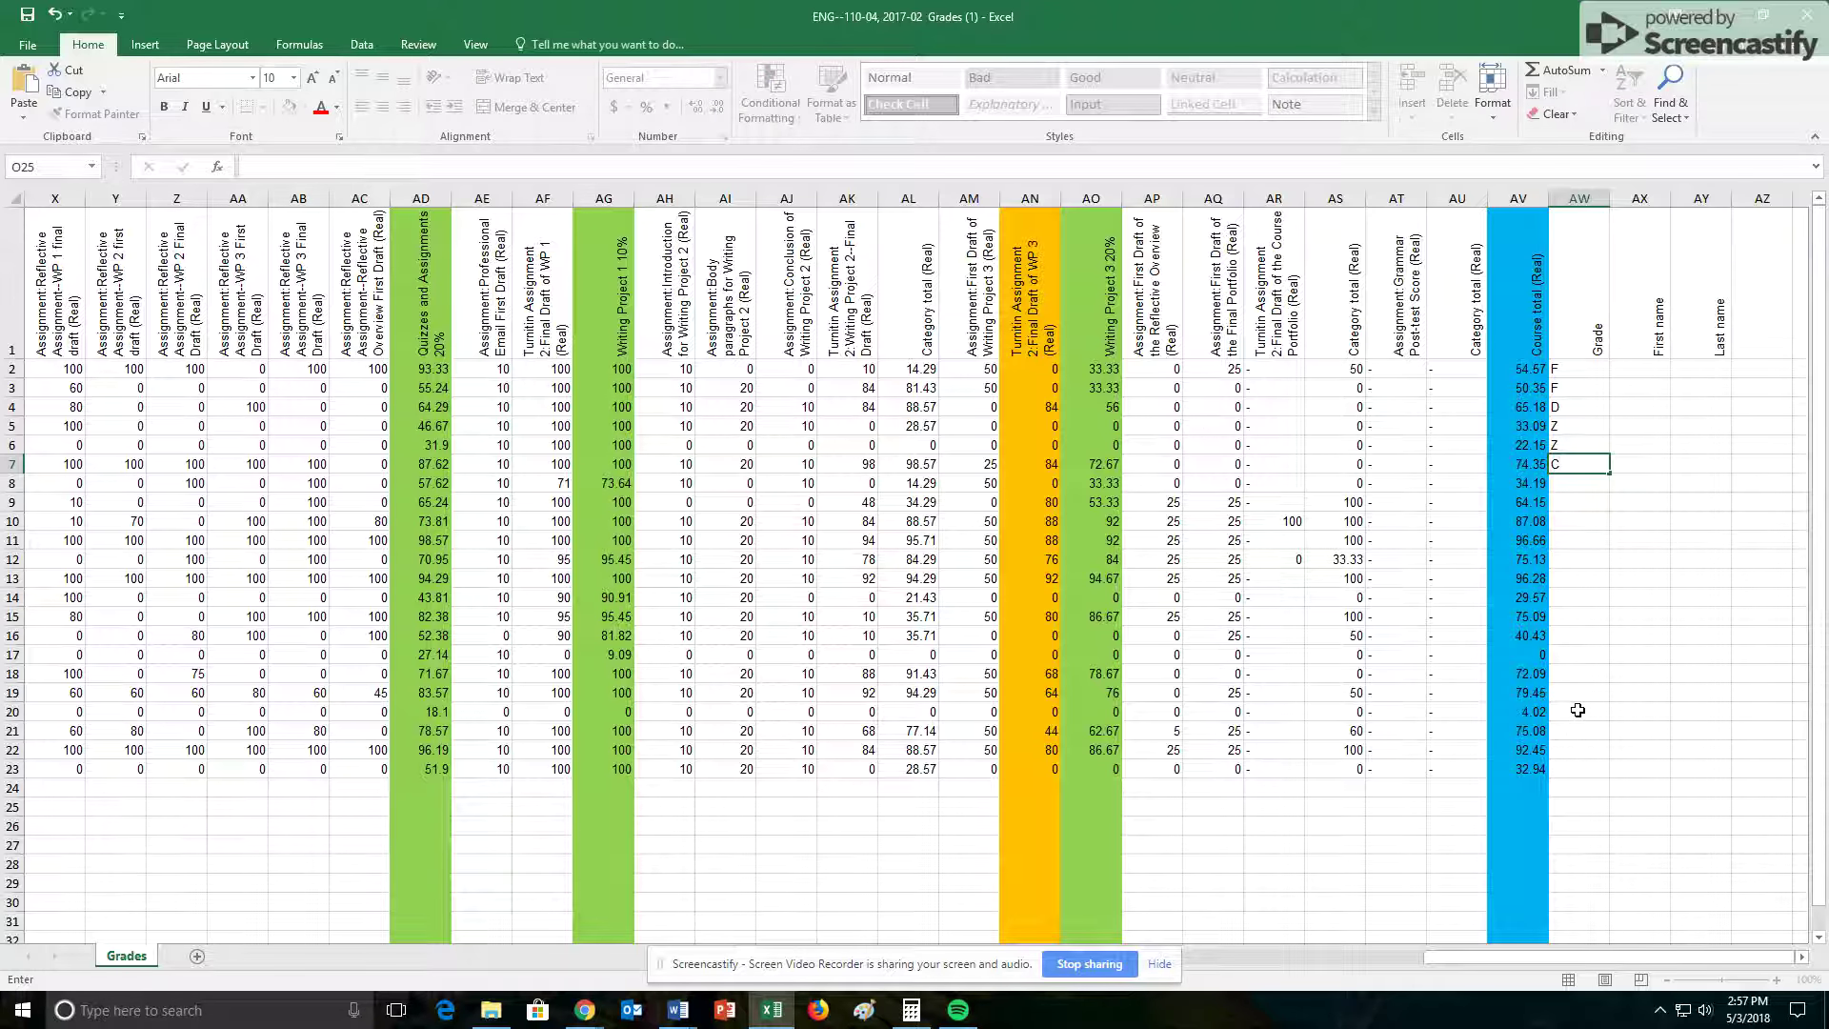
Set the course total in cell AV10 to 89.98
{"action": "left_click", "coordinate": [1529, 524]}
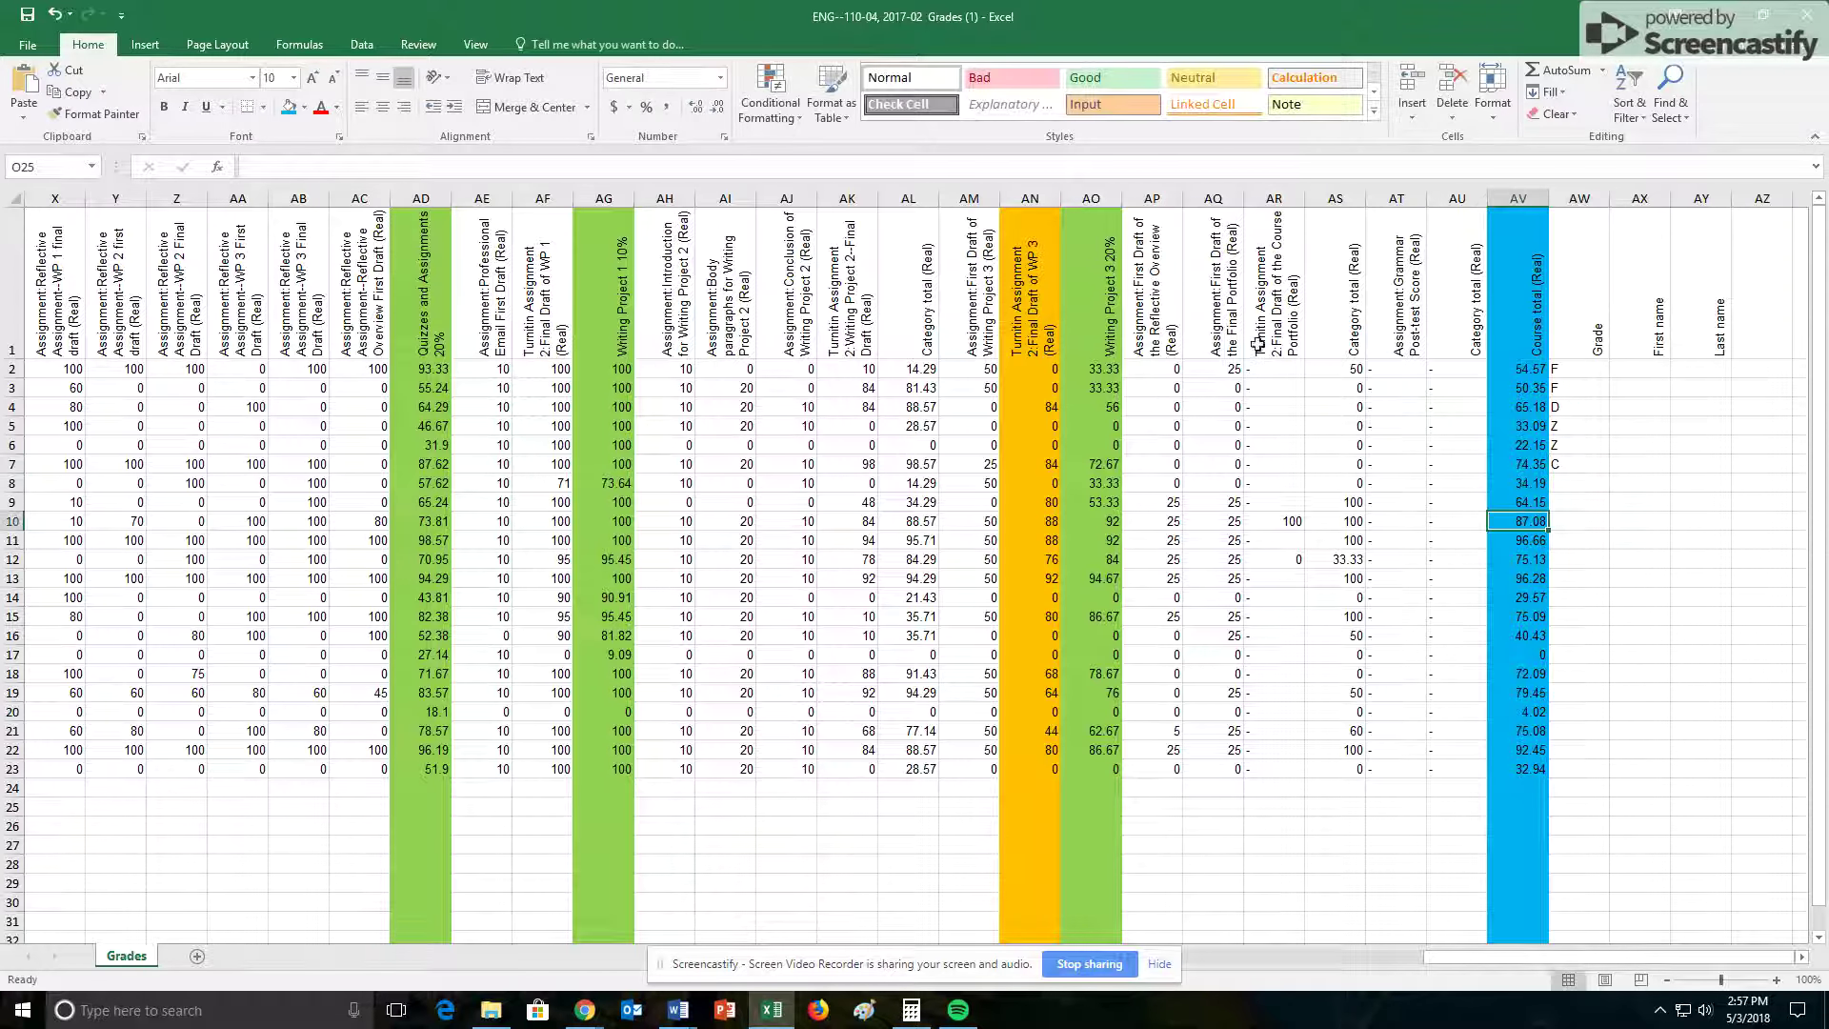
{"action": "double_click", "coordinate": [1530, 519]}
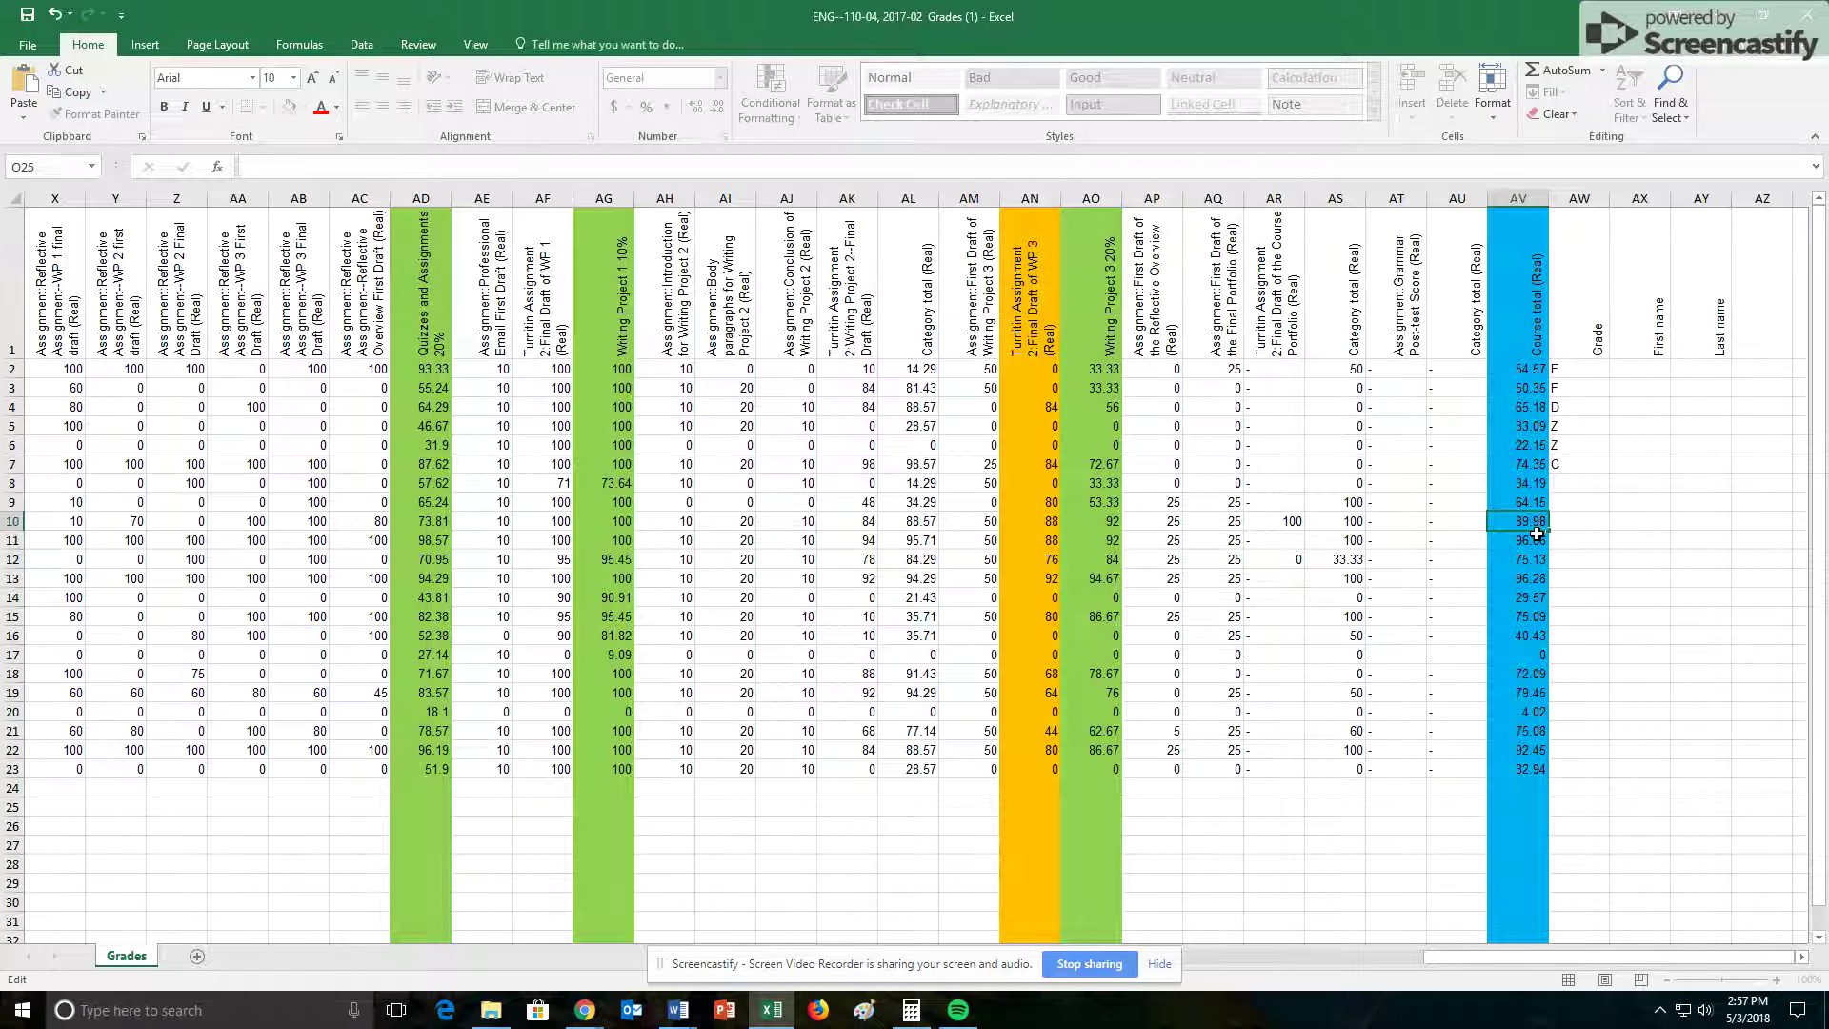
{"action": "key", "text": "Escape"}
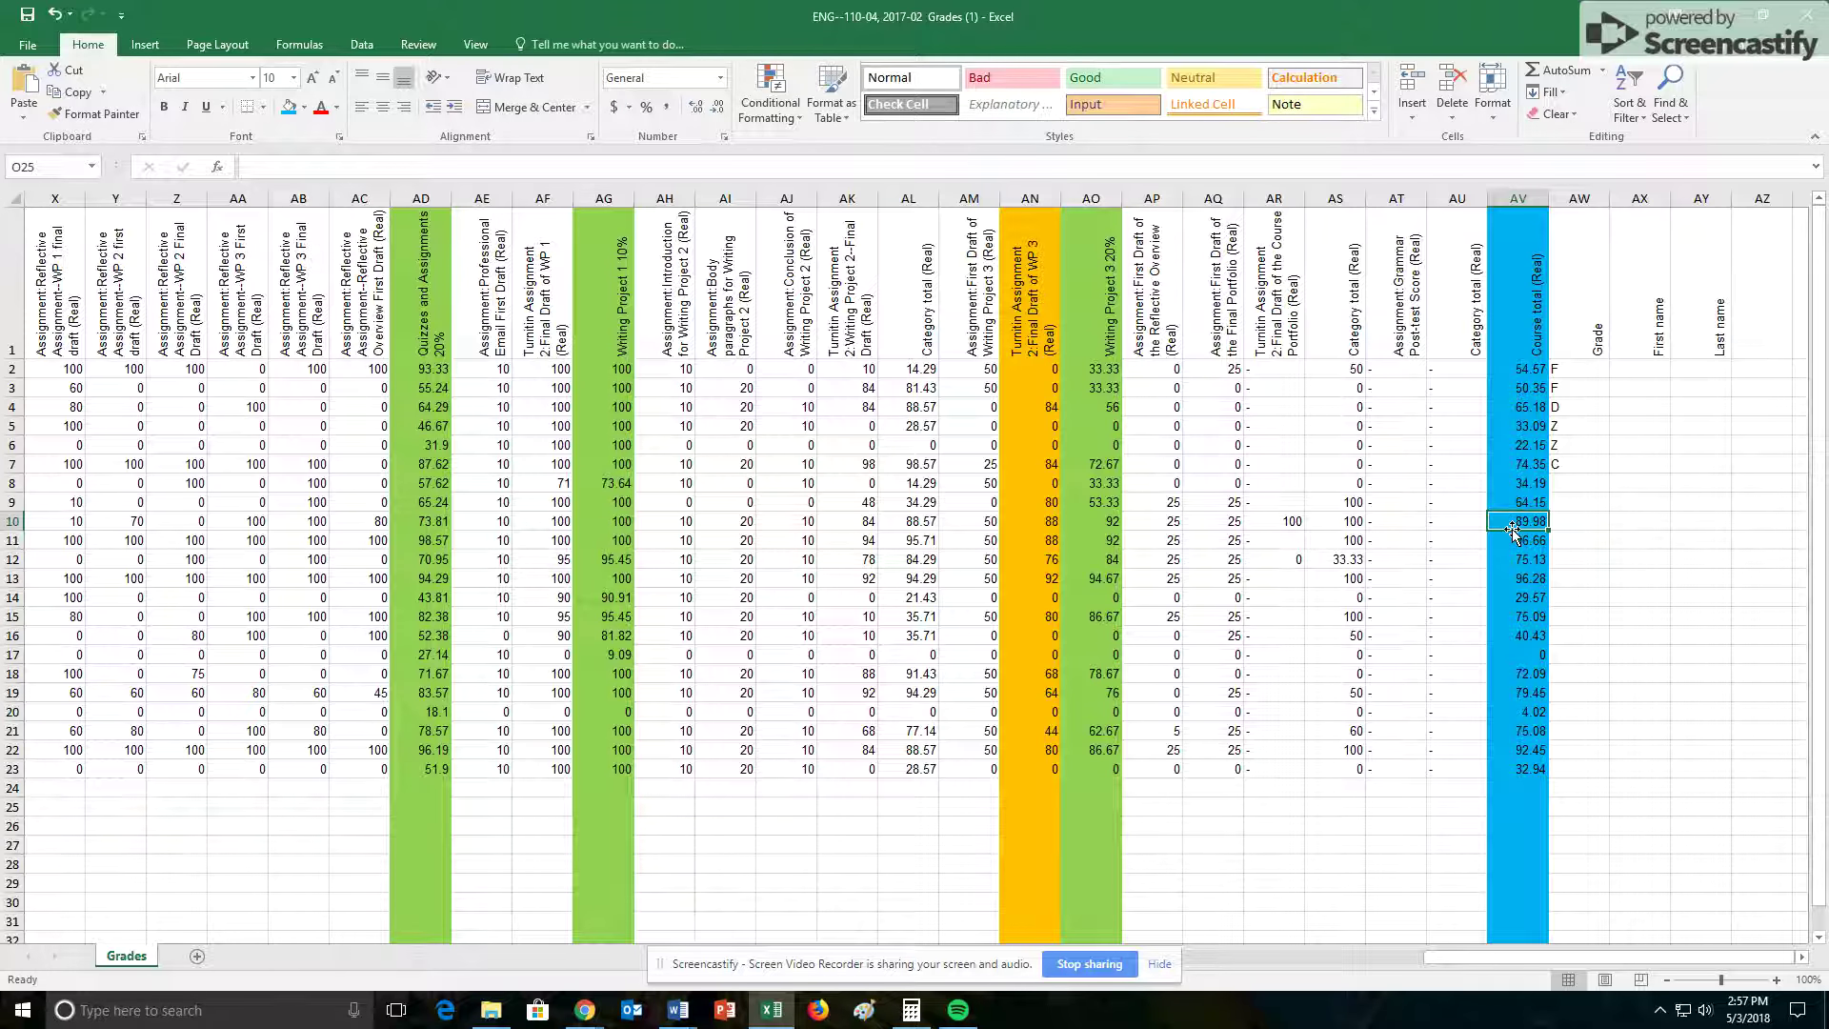
Enter the letter grade A in cell AW10 and B in cell AW19 of the Grade column
{"action": "left_click", "coordinate": [1572, 523]}
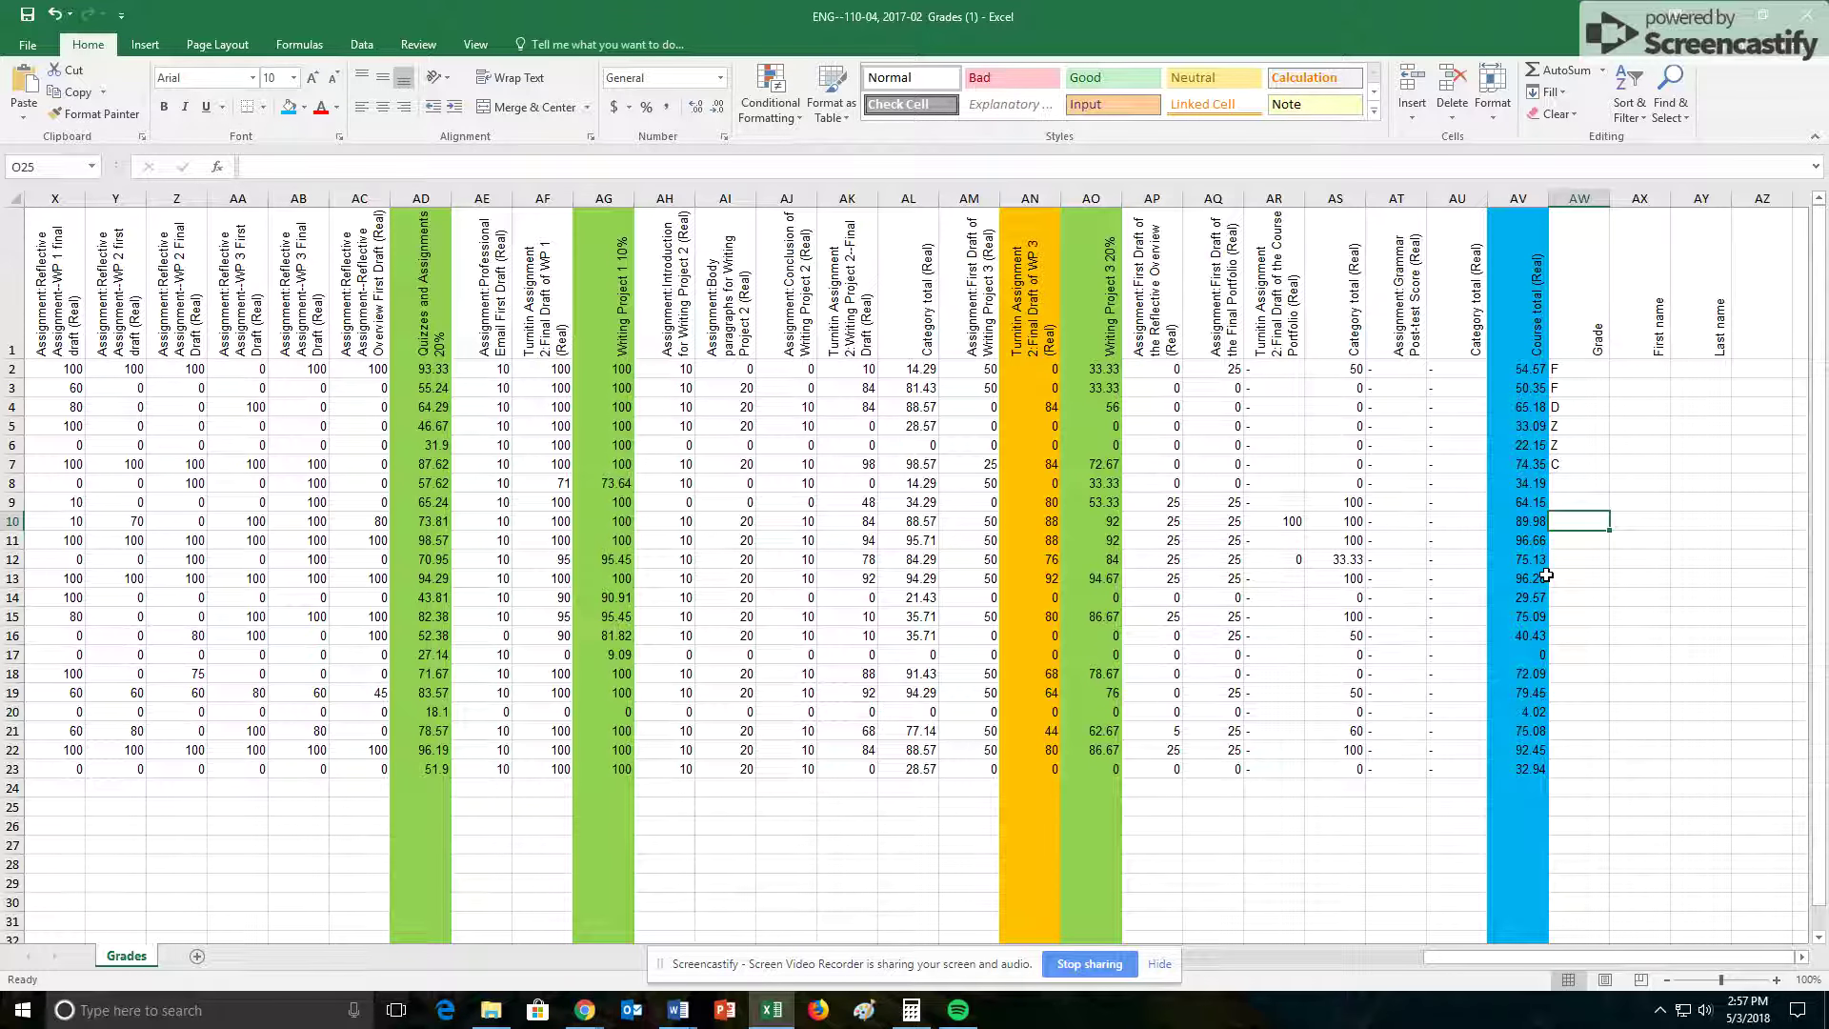
{"action": "type", "text": "A"}
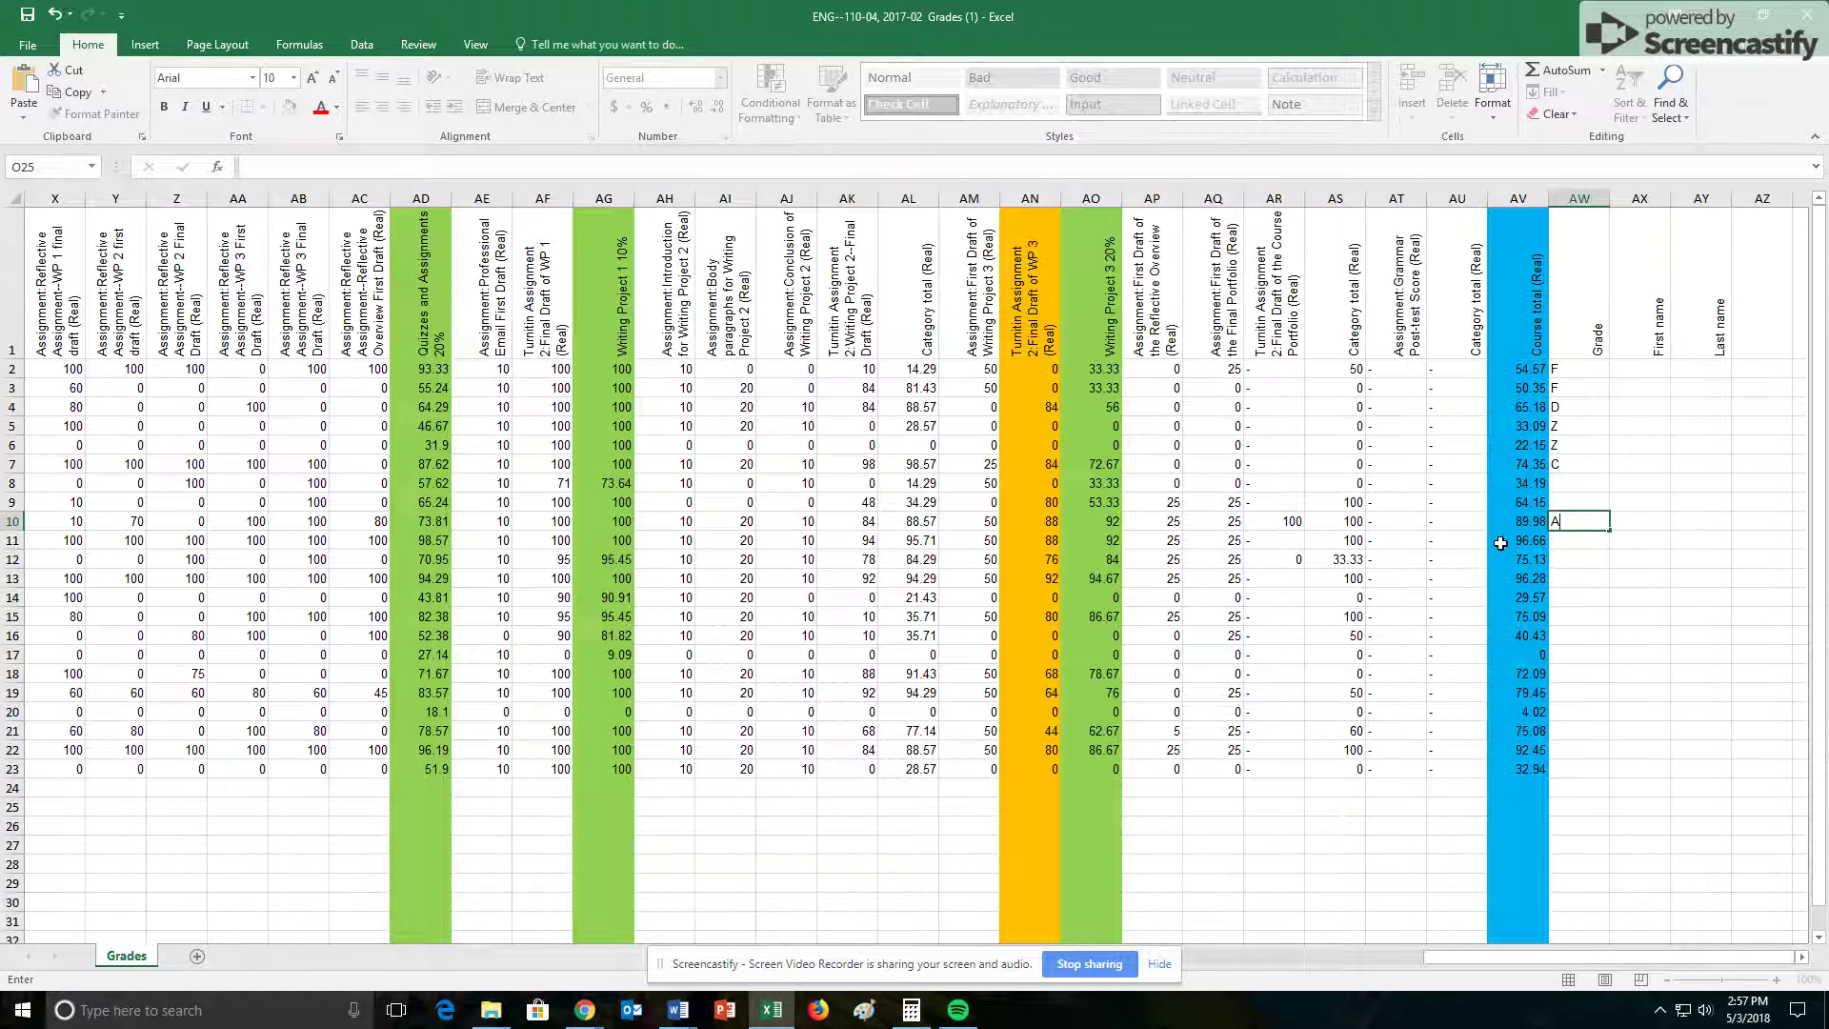
{"action": "left_click", "coordinate": [1568, 541]}
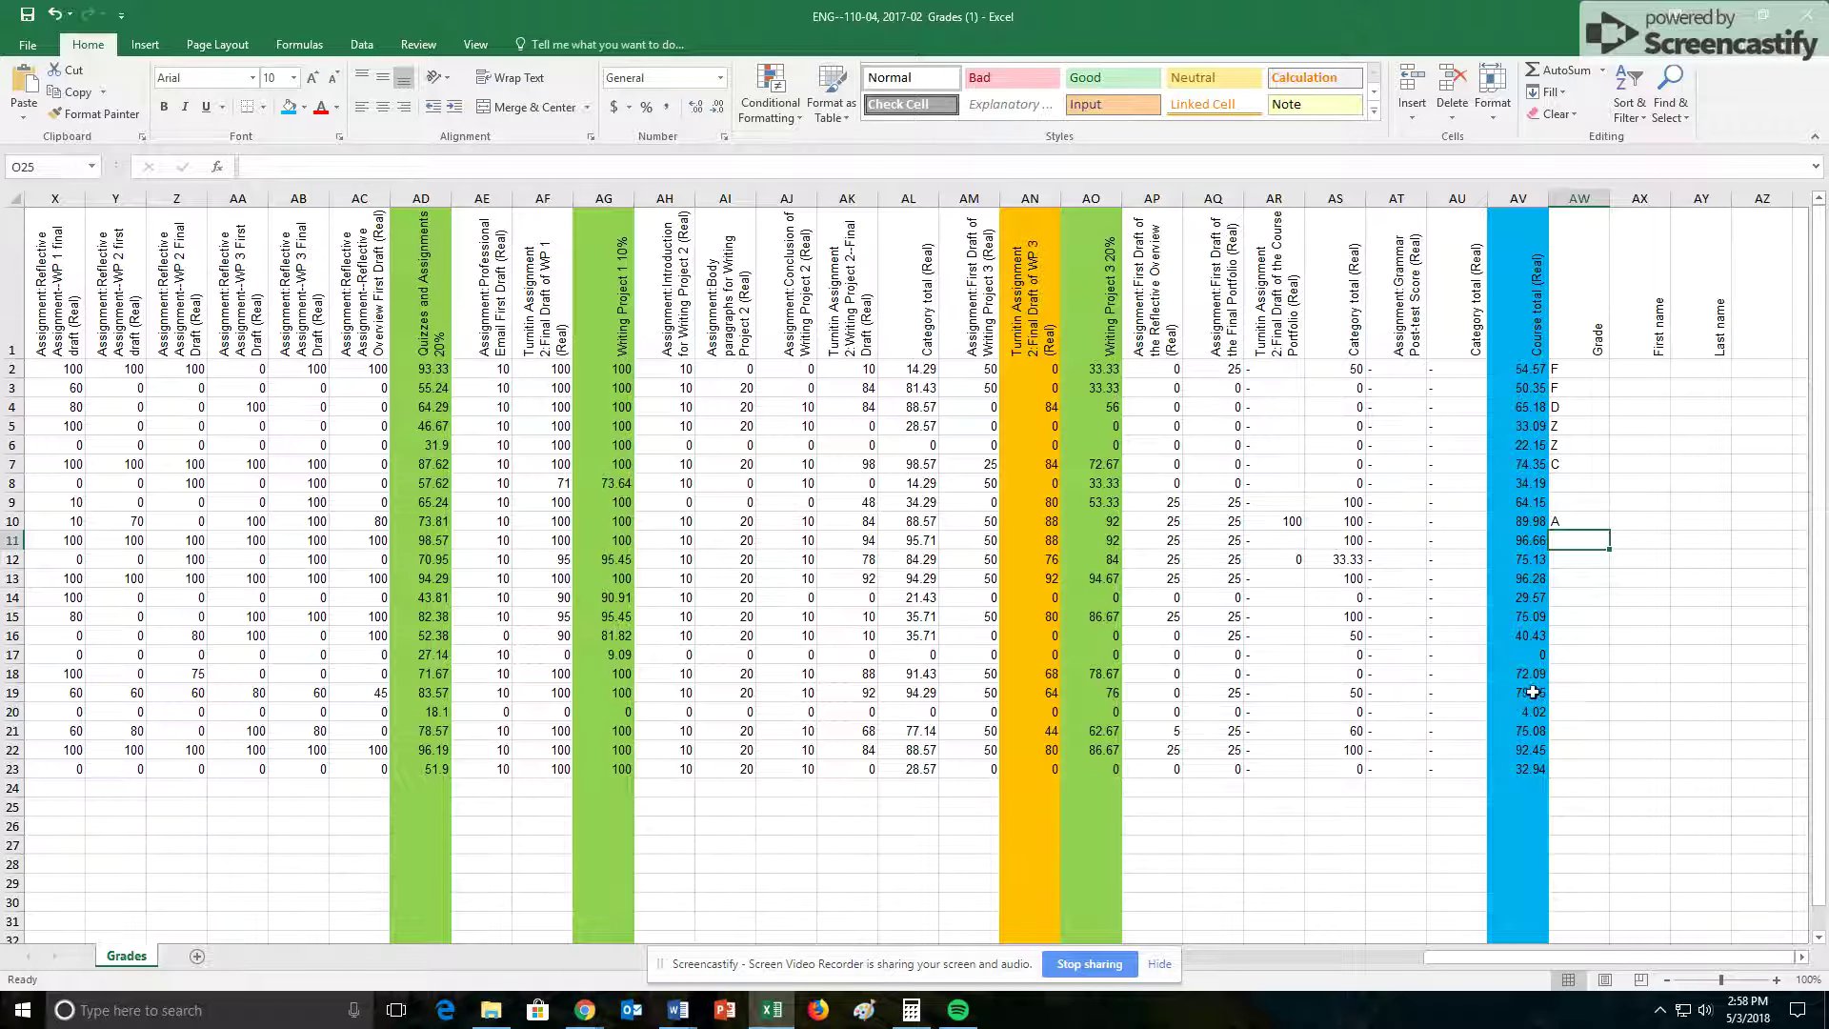
{"action": "left_click", "coordinate": [1567, 693]}
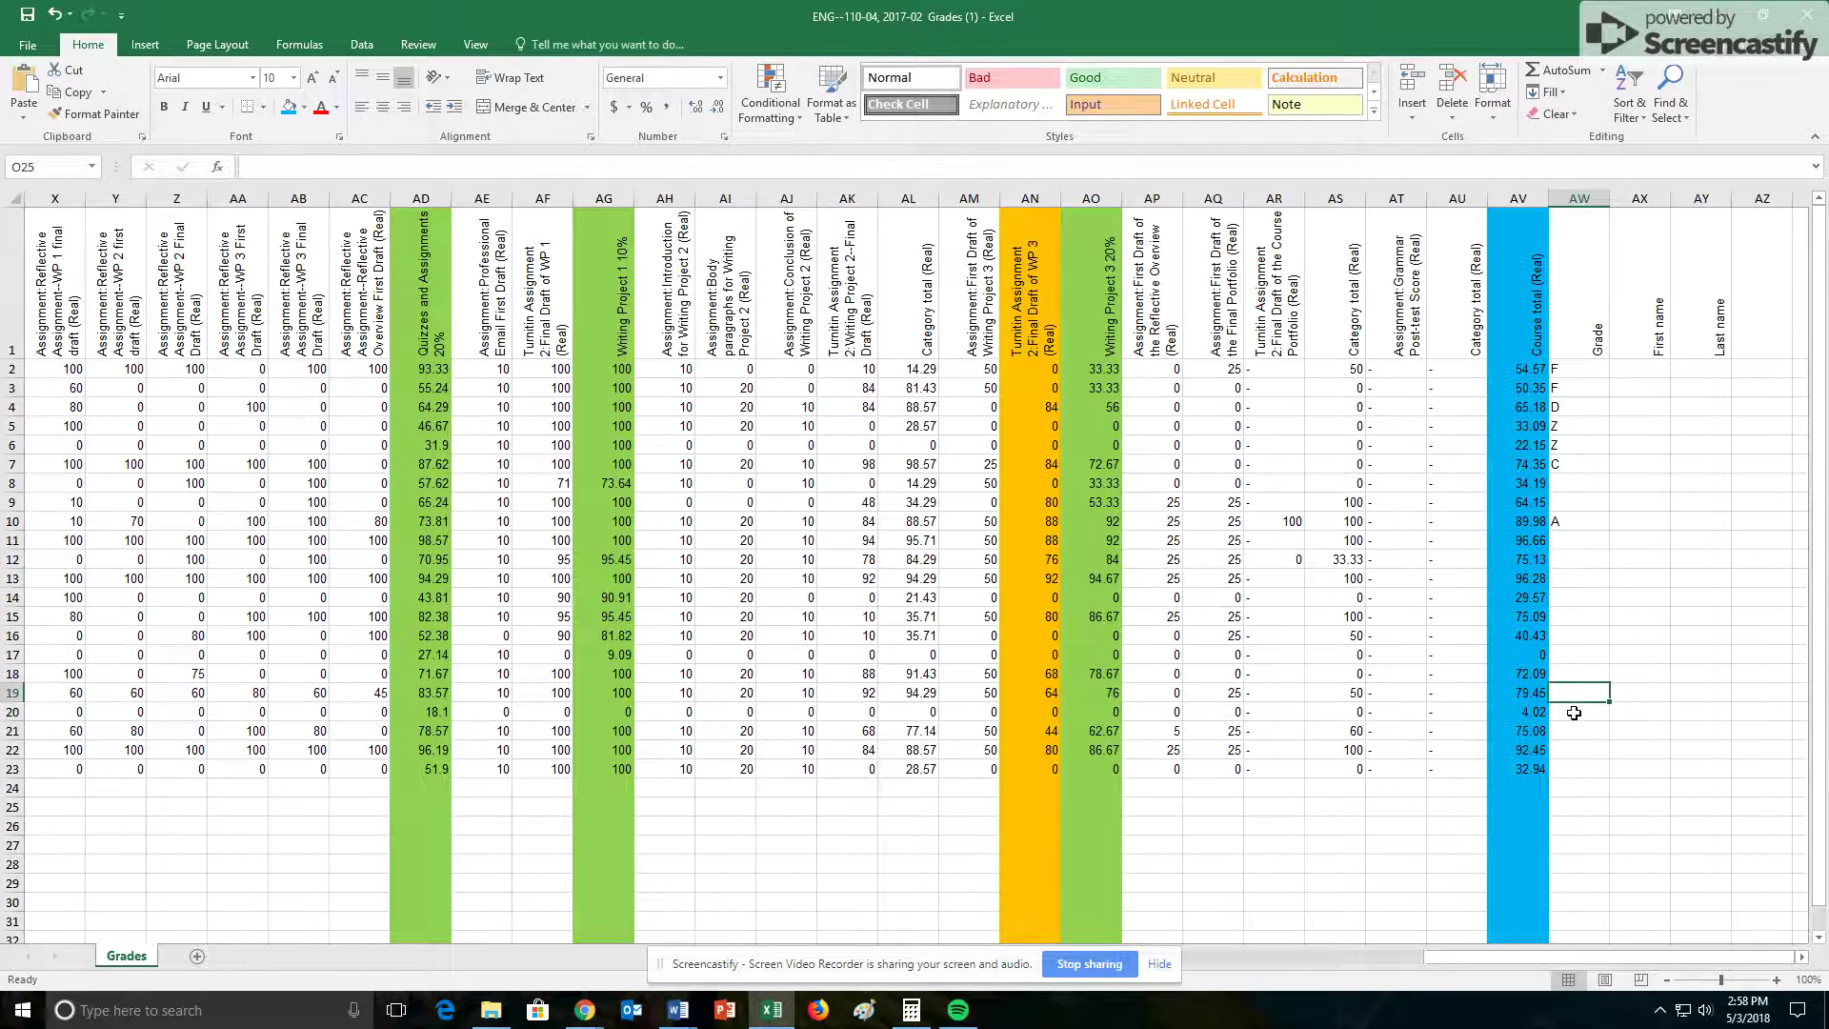
{"action": "type", "text": "B"}
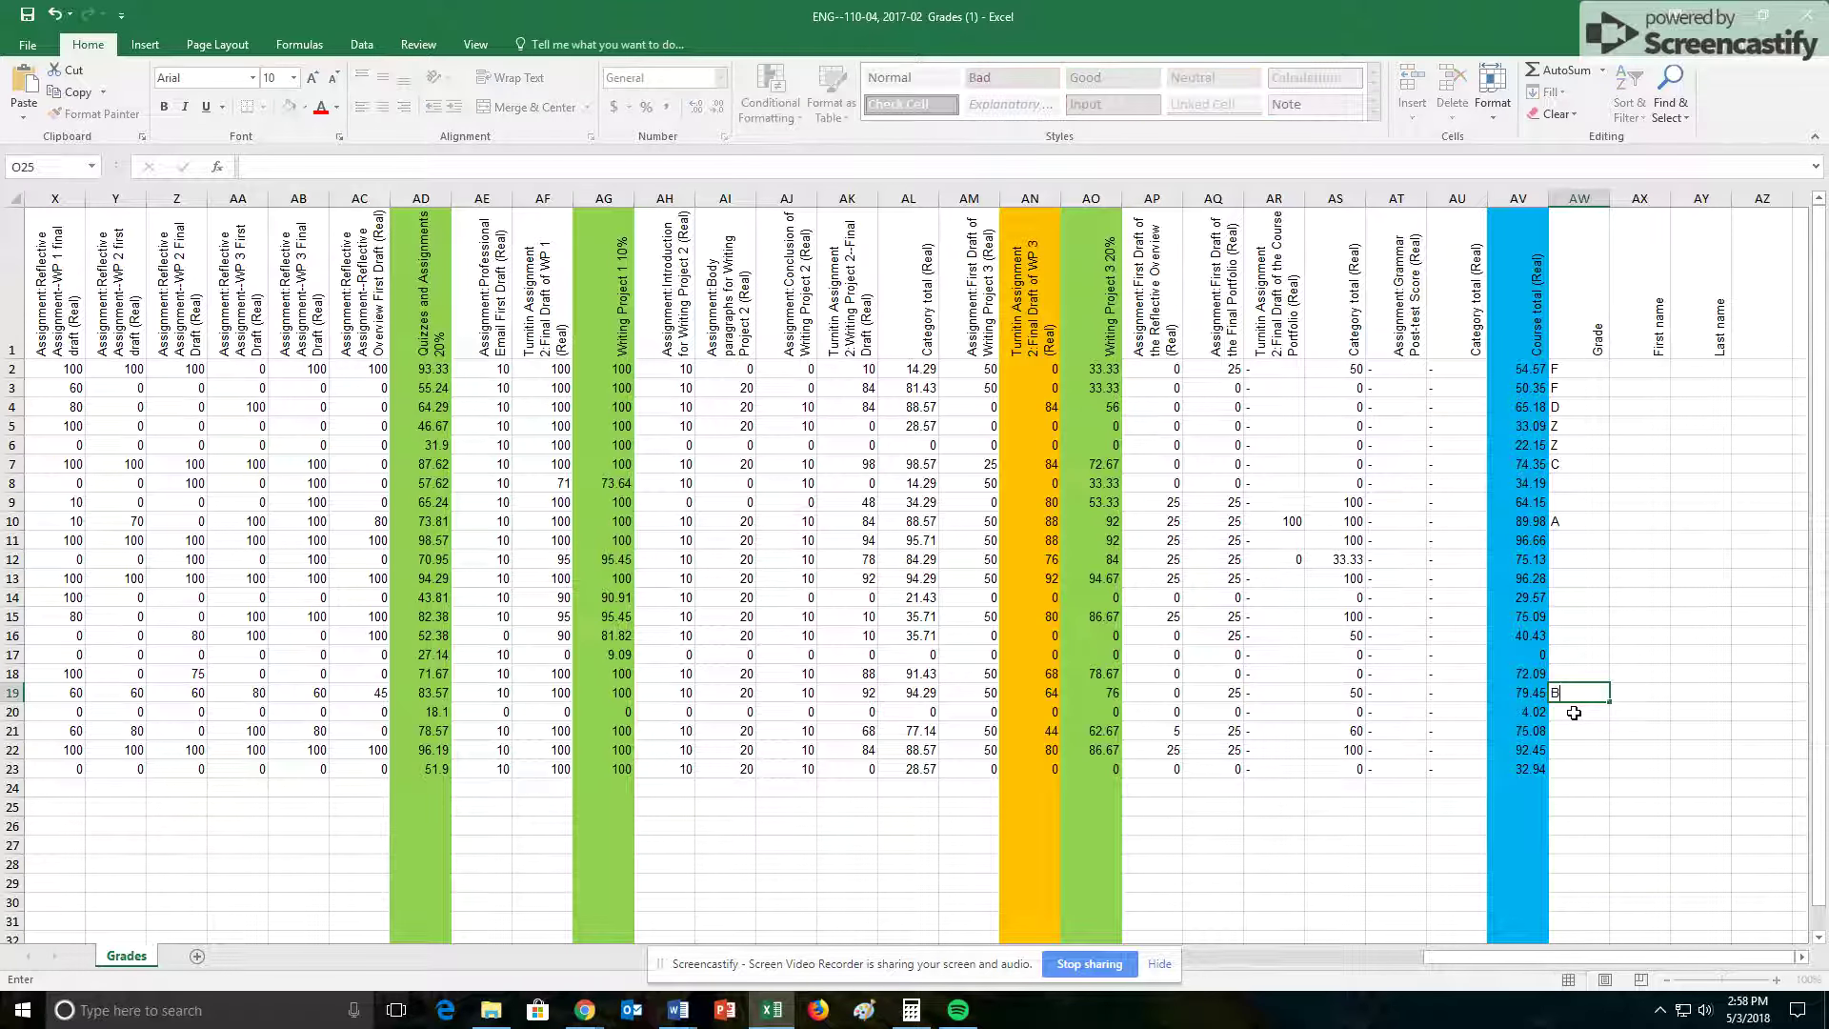